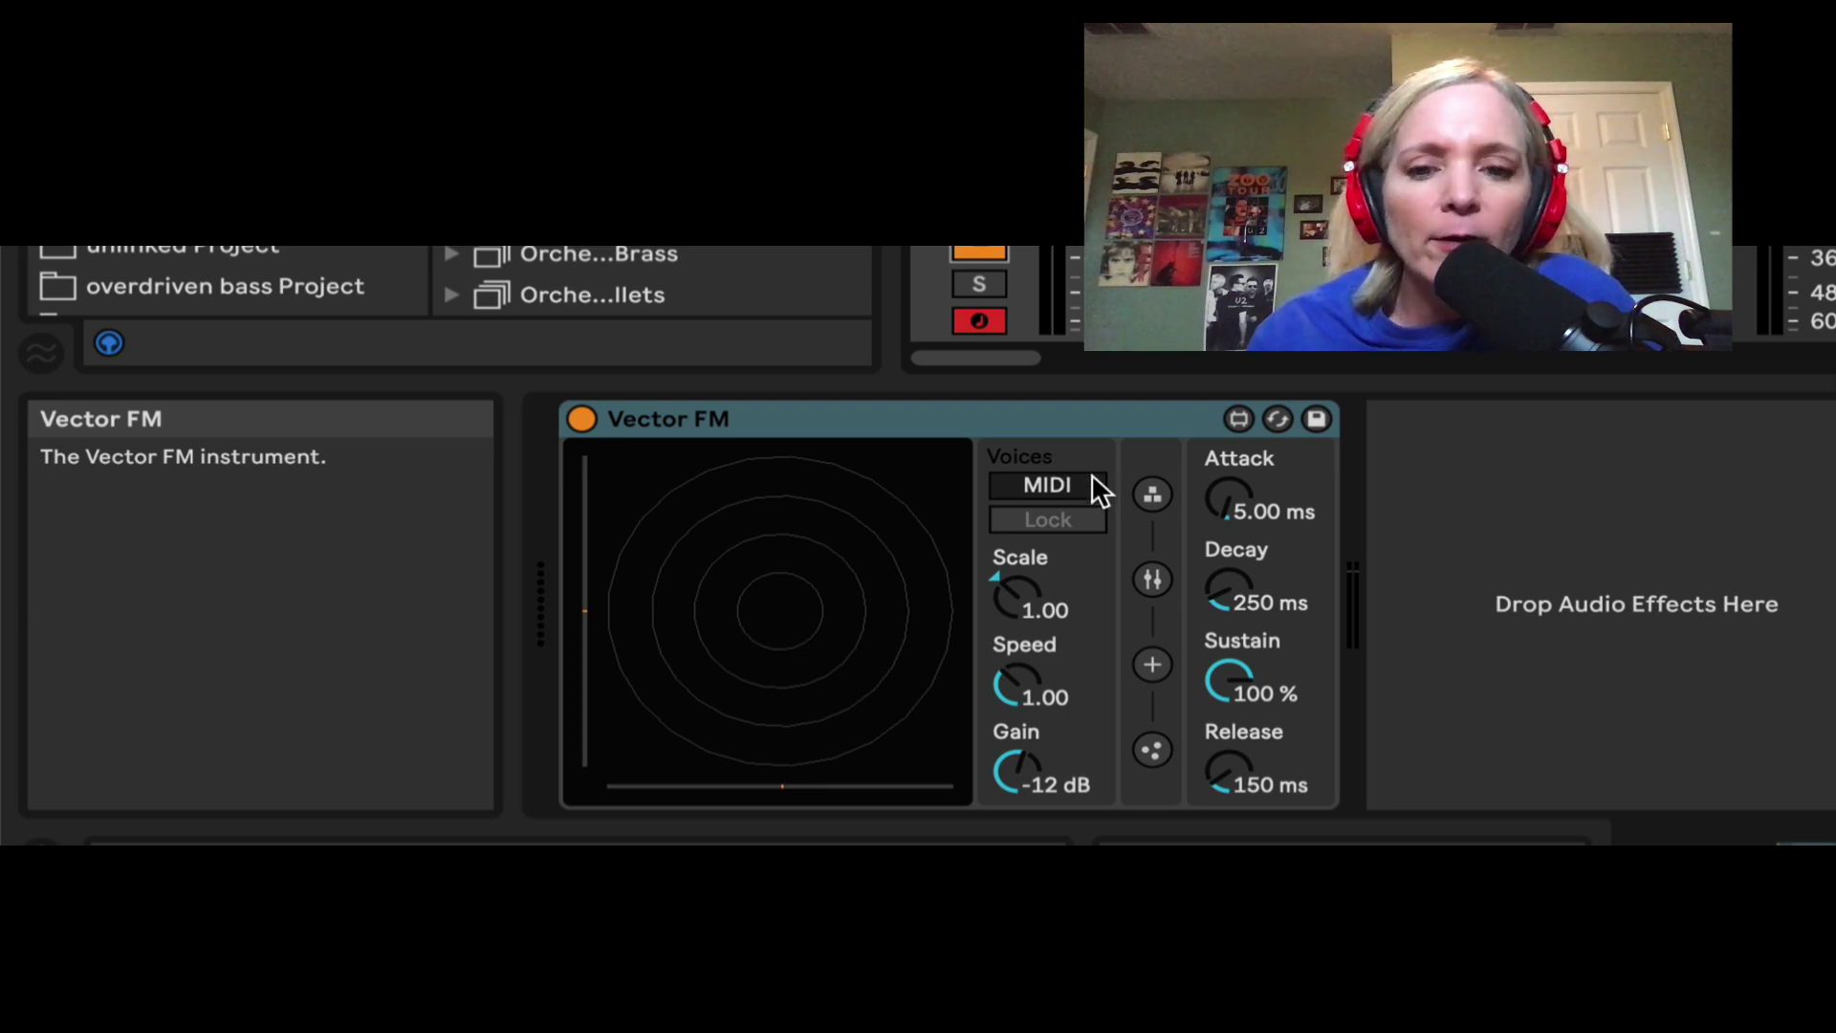
Switch Vector FM's Voices from MIDI to 1 and disarm the track
{"action": "left_click", "coordinate": [1063, 480]}
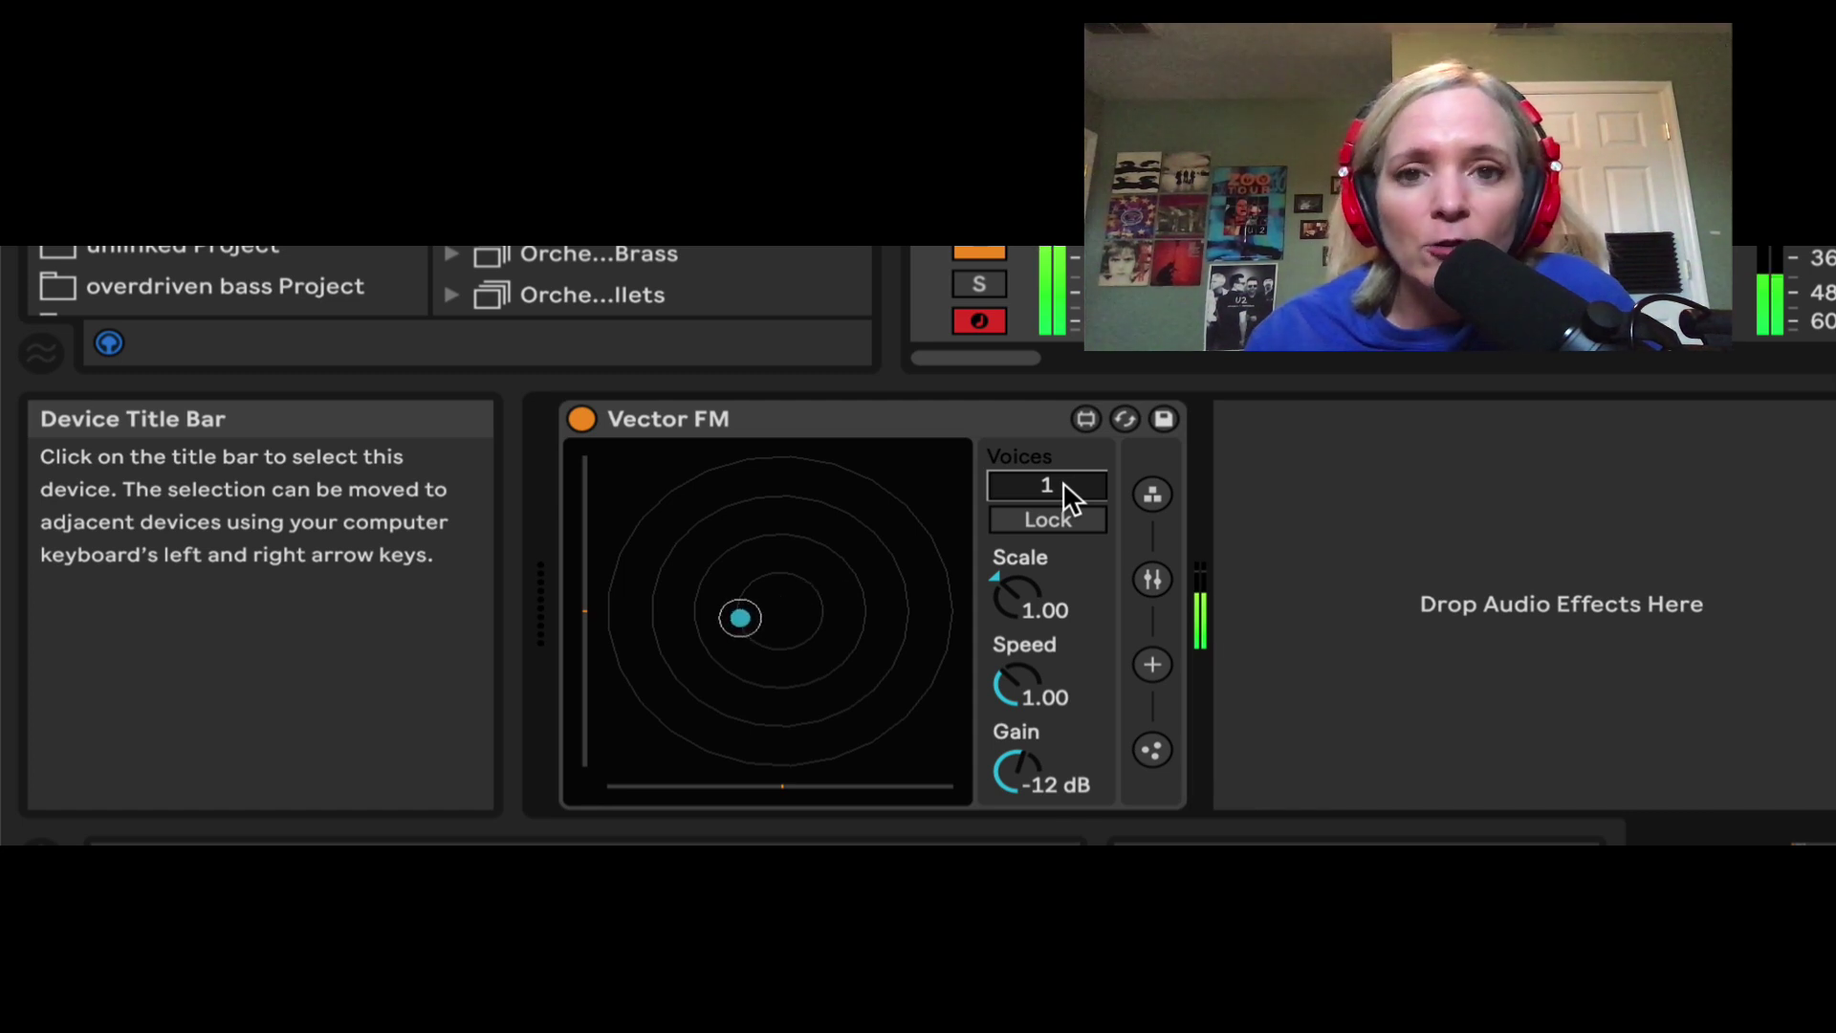
{"action": "left_click", "coordinate": [988, 319]}
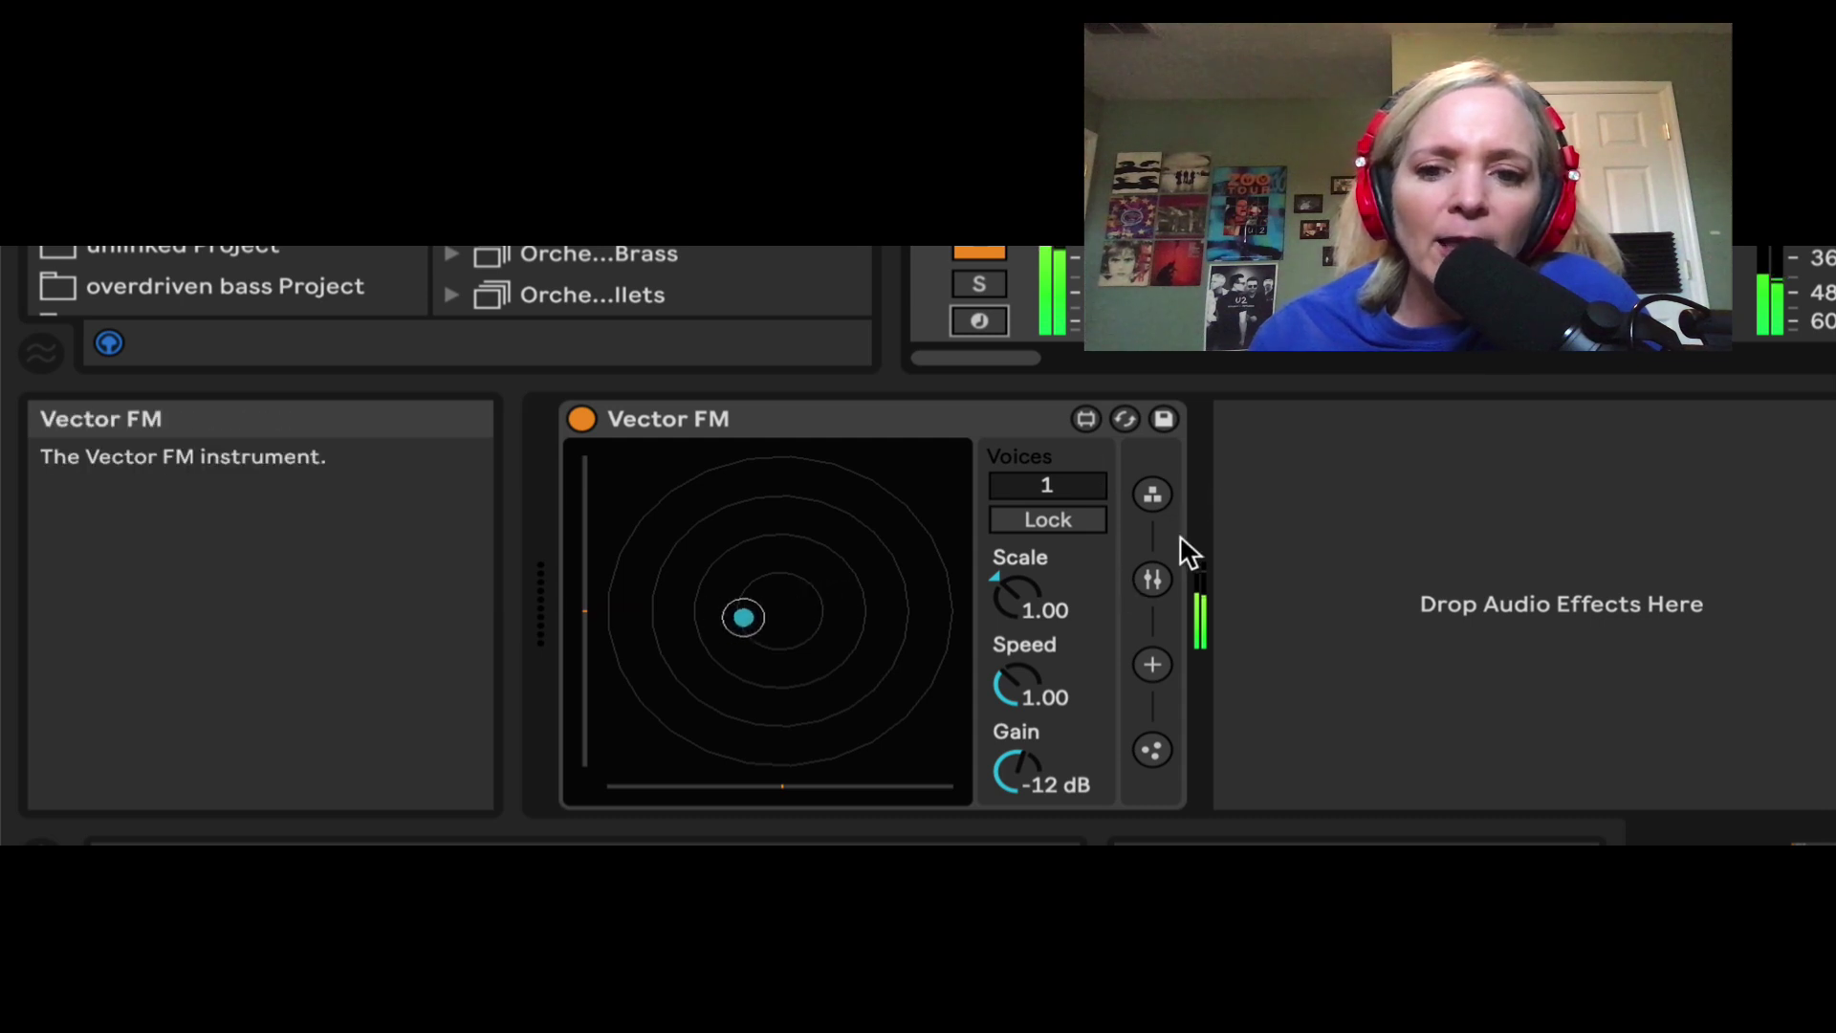
Expand the Carrier/Modulator/Filter panel beside Vector FM's particle canvas
{"action": "left_click", "coordinate": [1155, 576]}
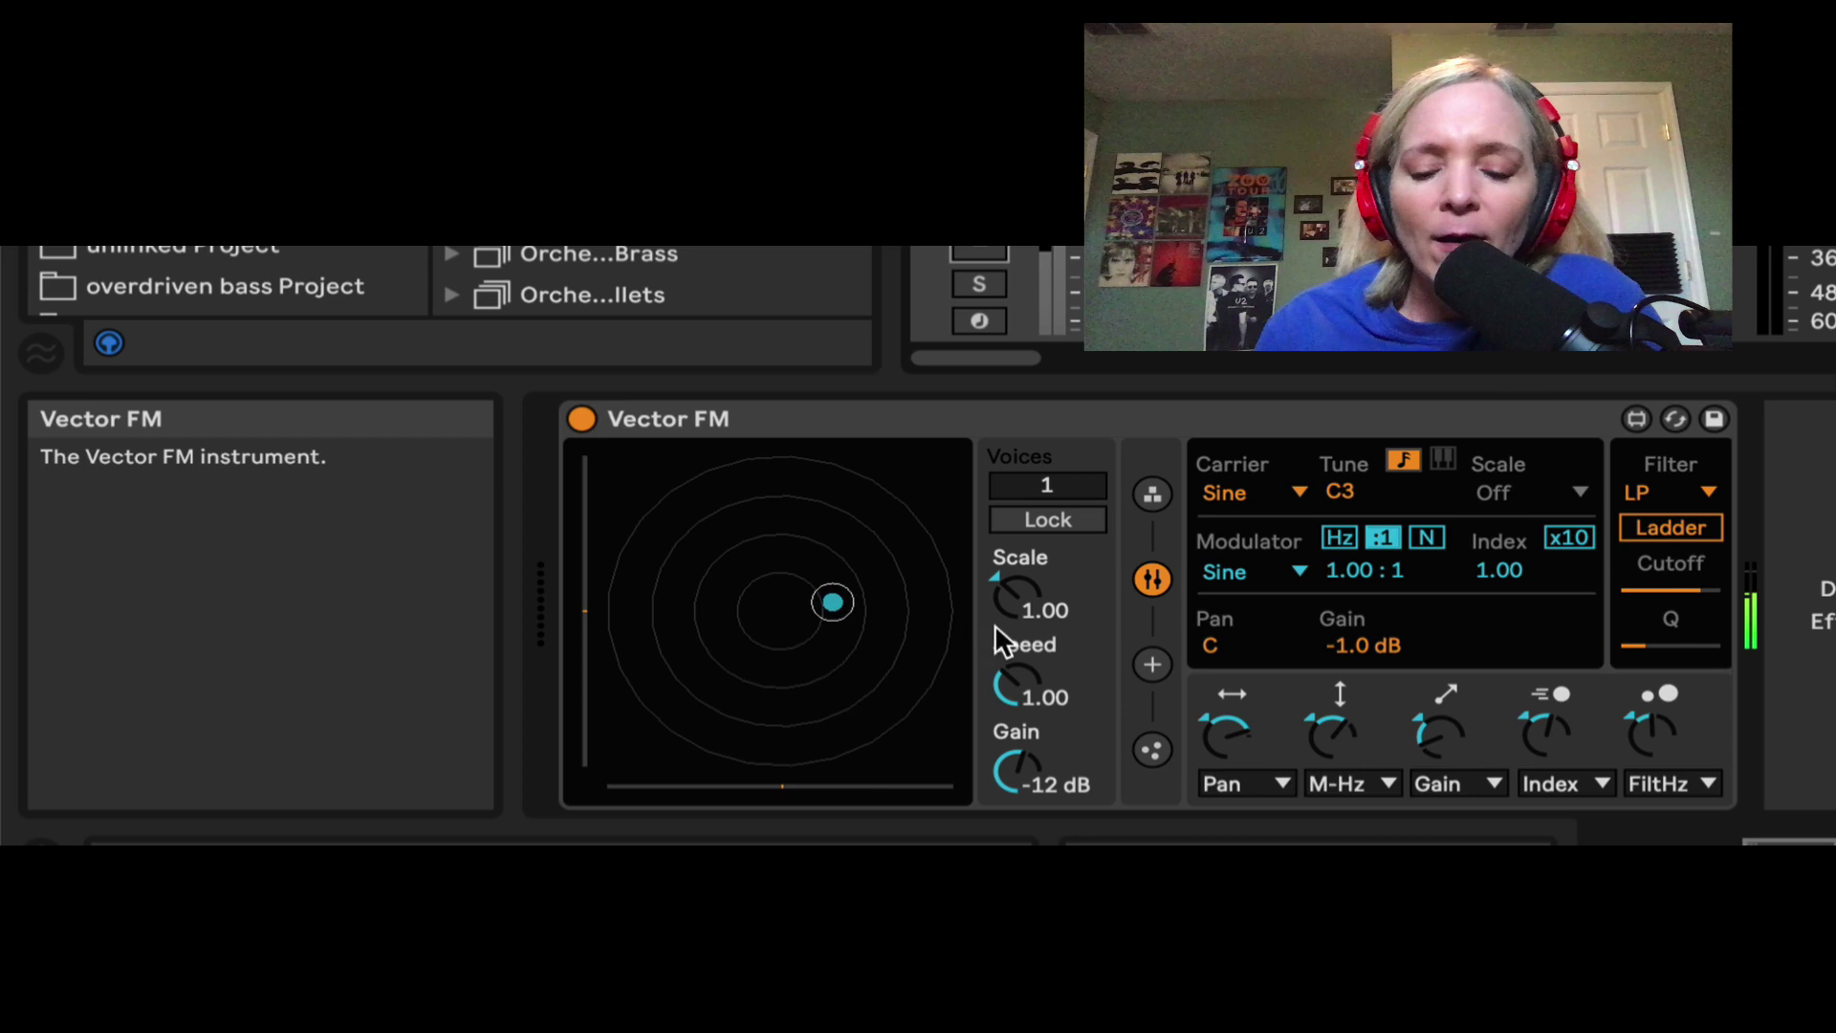
Set the Pan, M-Hz, Gain, Index and FiltHz destinations to None, then turn the track on
{"action": "left_click", "coordinate": [1280, 786]}
{"action": "left_click", "coordinate": [1241, 438]}
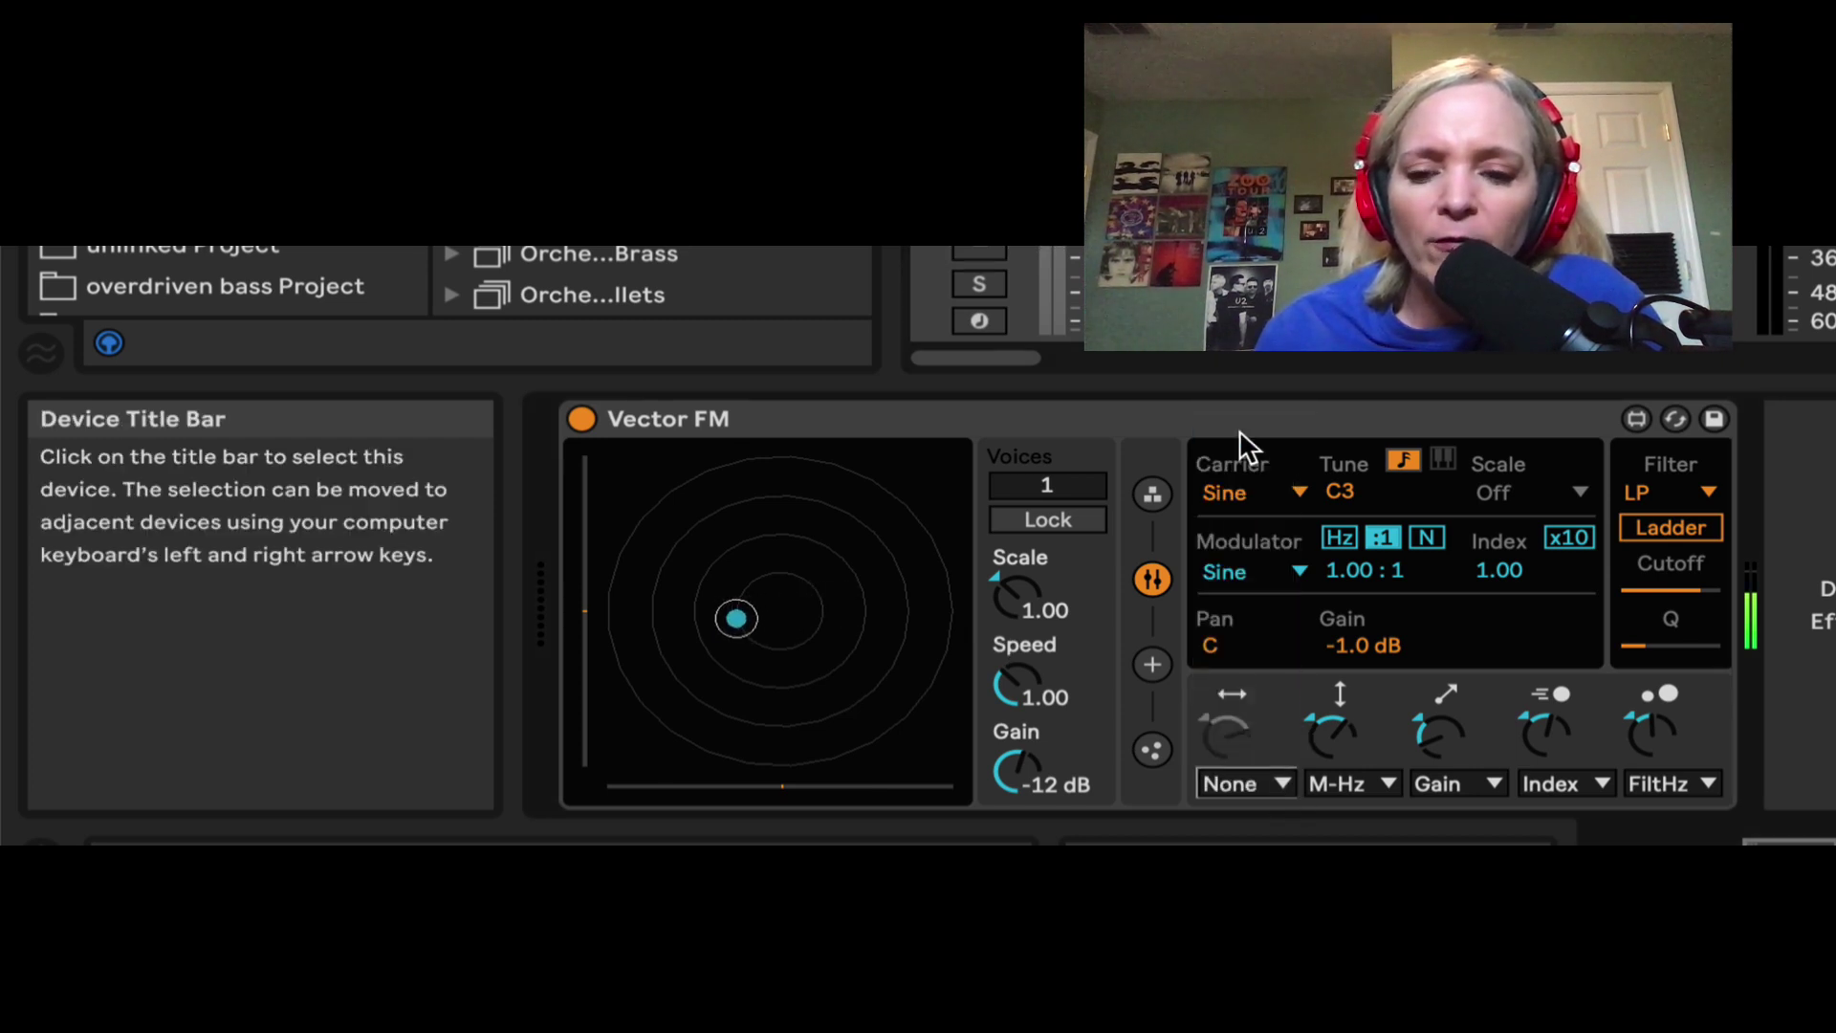
{"action": "left_click", "coordinate": [1325, 779]}
{"action": "left_click", "coordinate": [1372, 428]}
{"action": "left_click", "coordinate": [1478, 783]}
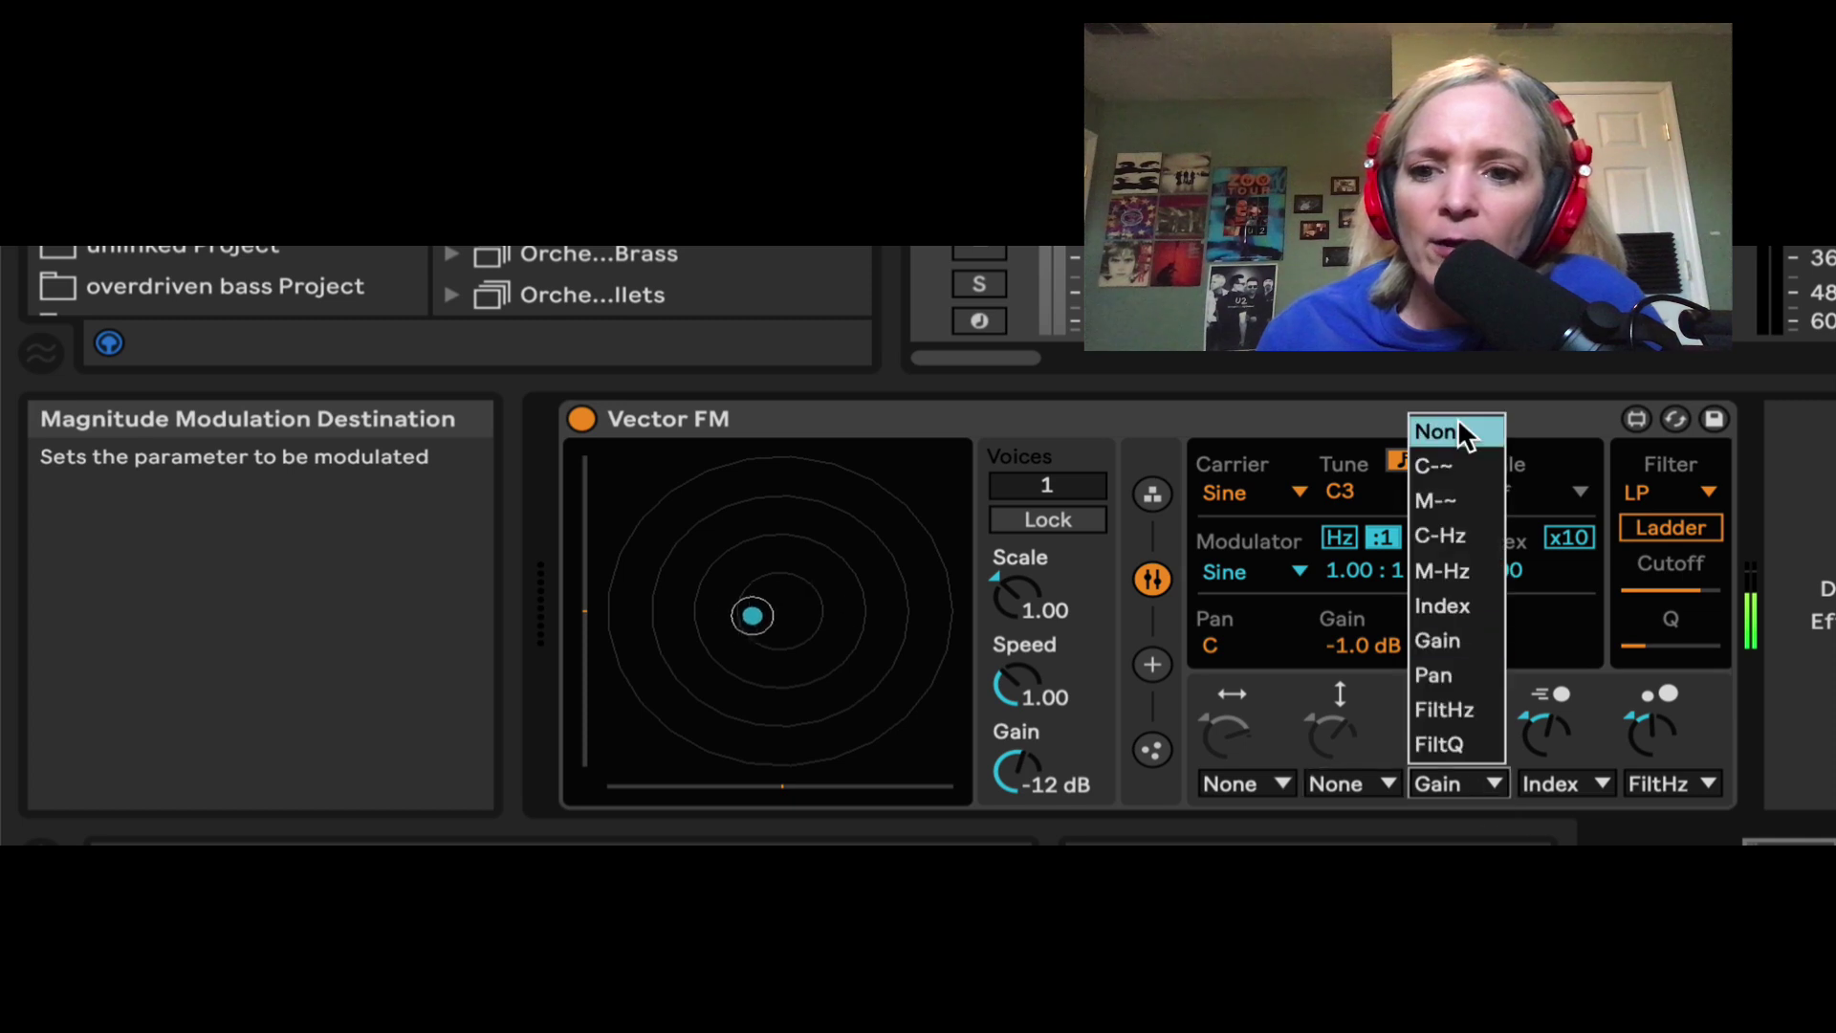
{"action": "left_click", "coordinate": [1456, 426]}
{"action": "left_click", "coordinate": [1559, 777]}
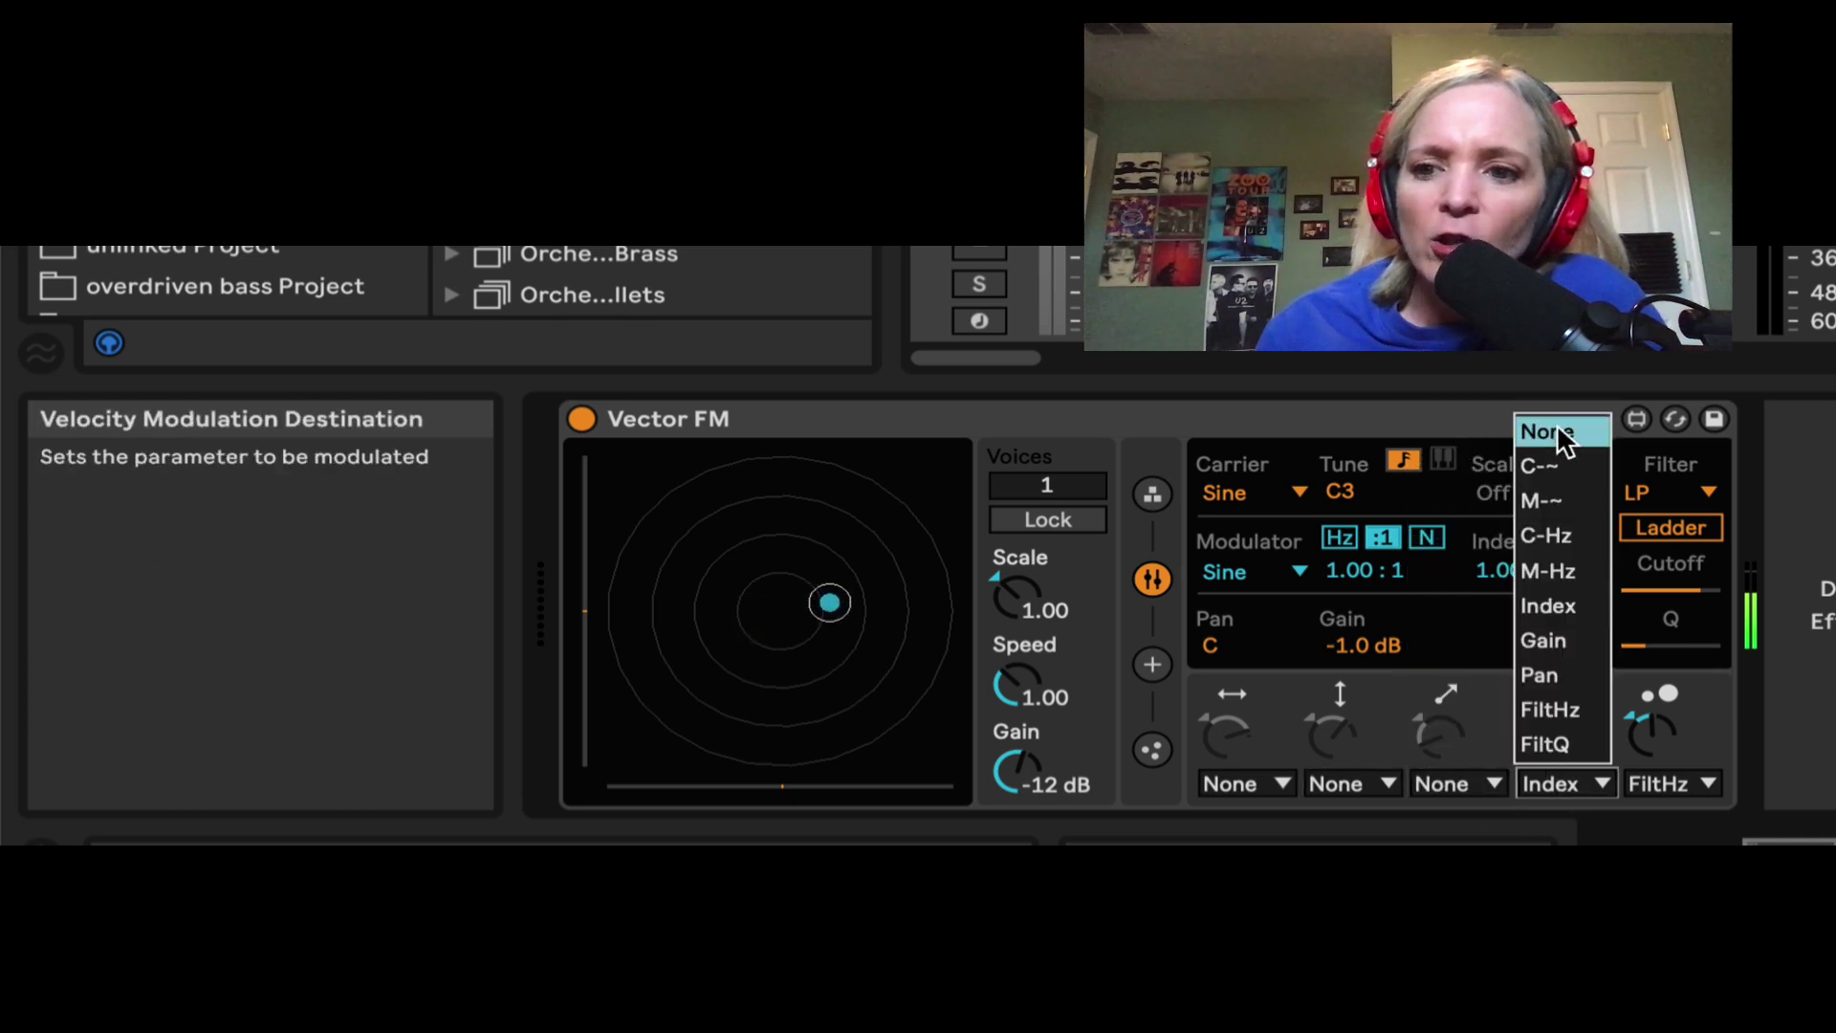
{"action": "left_click", "coordinate": [1549, 430]}
{"action": "left_click", "coordinate": [1671, 777]}
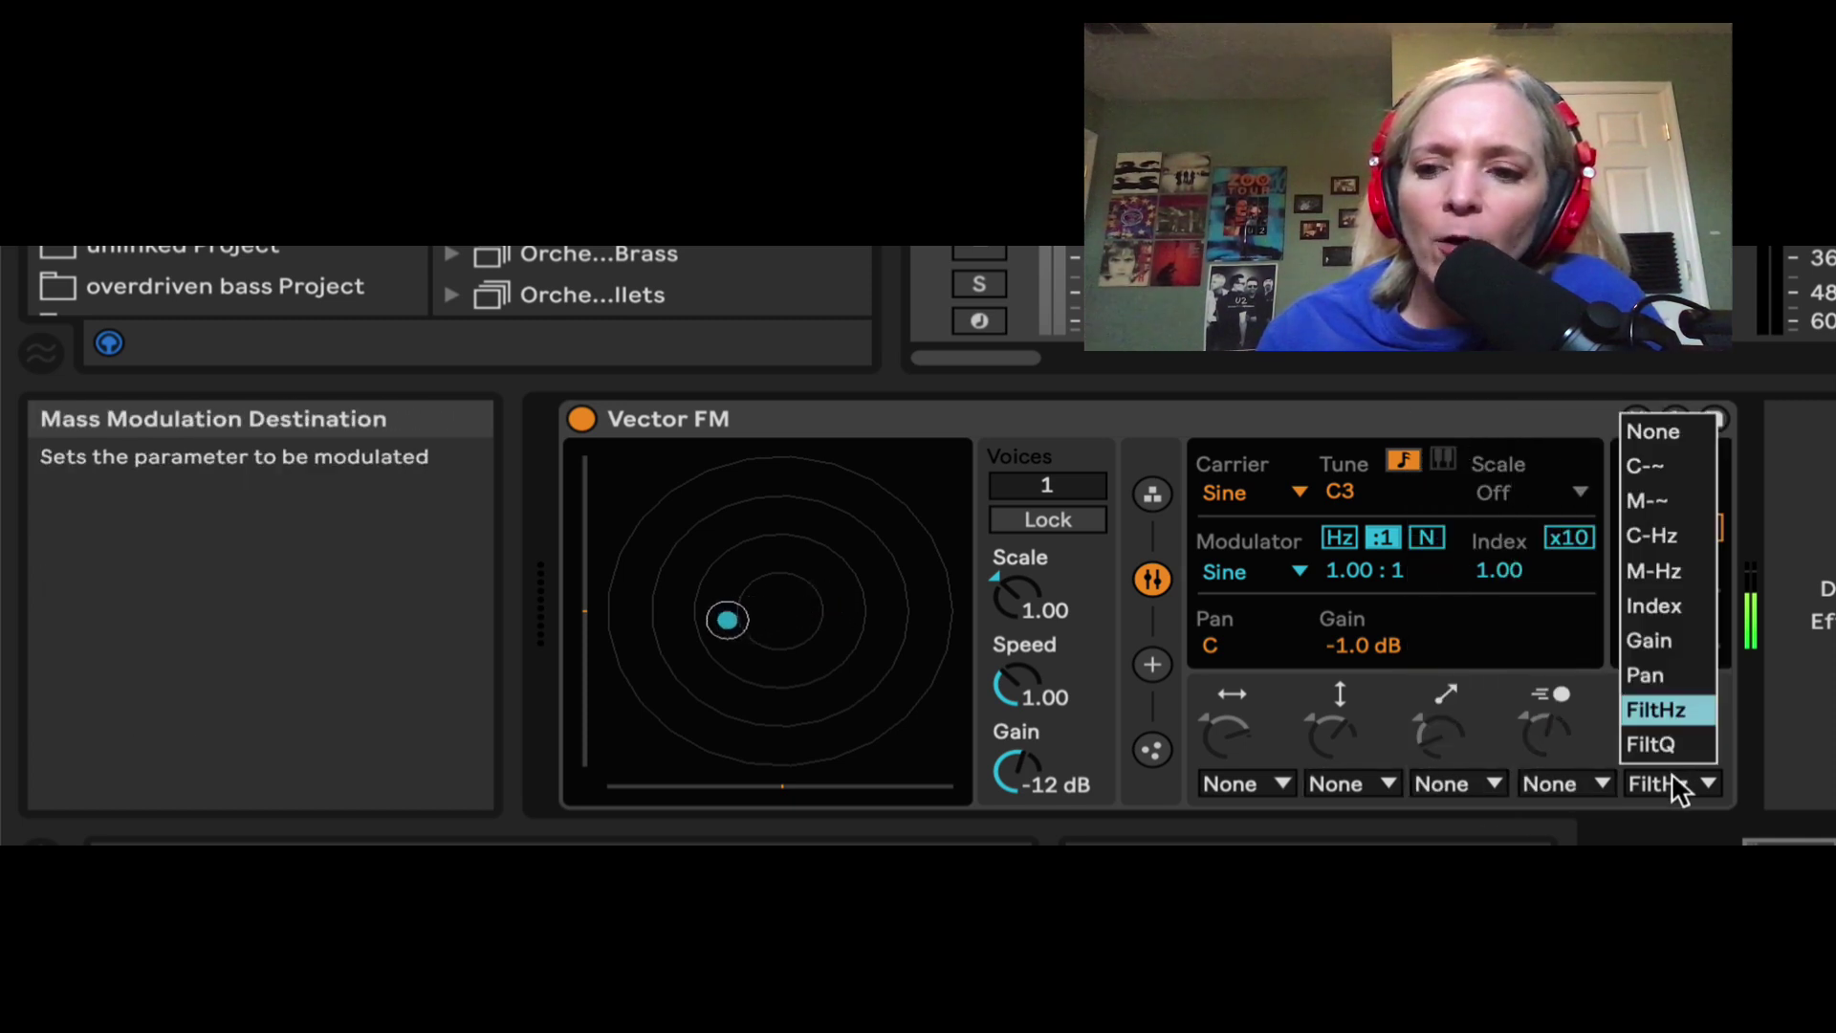
{"action": "left_click", "coordinate": [1666, 433]}
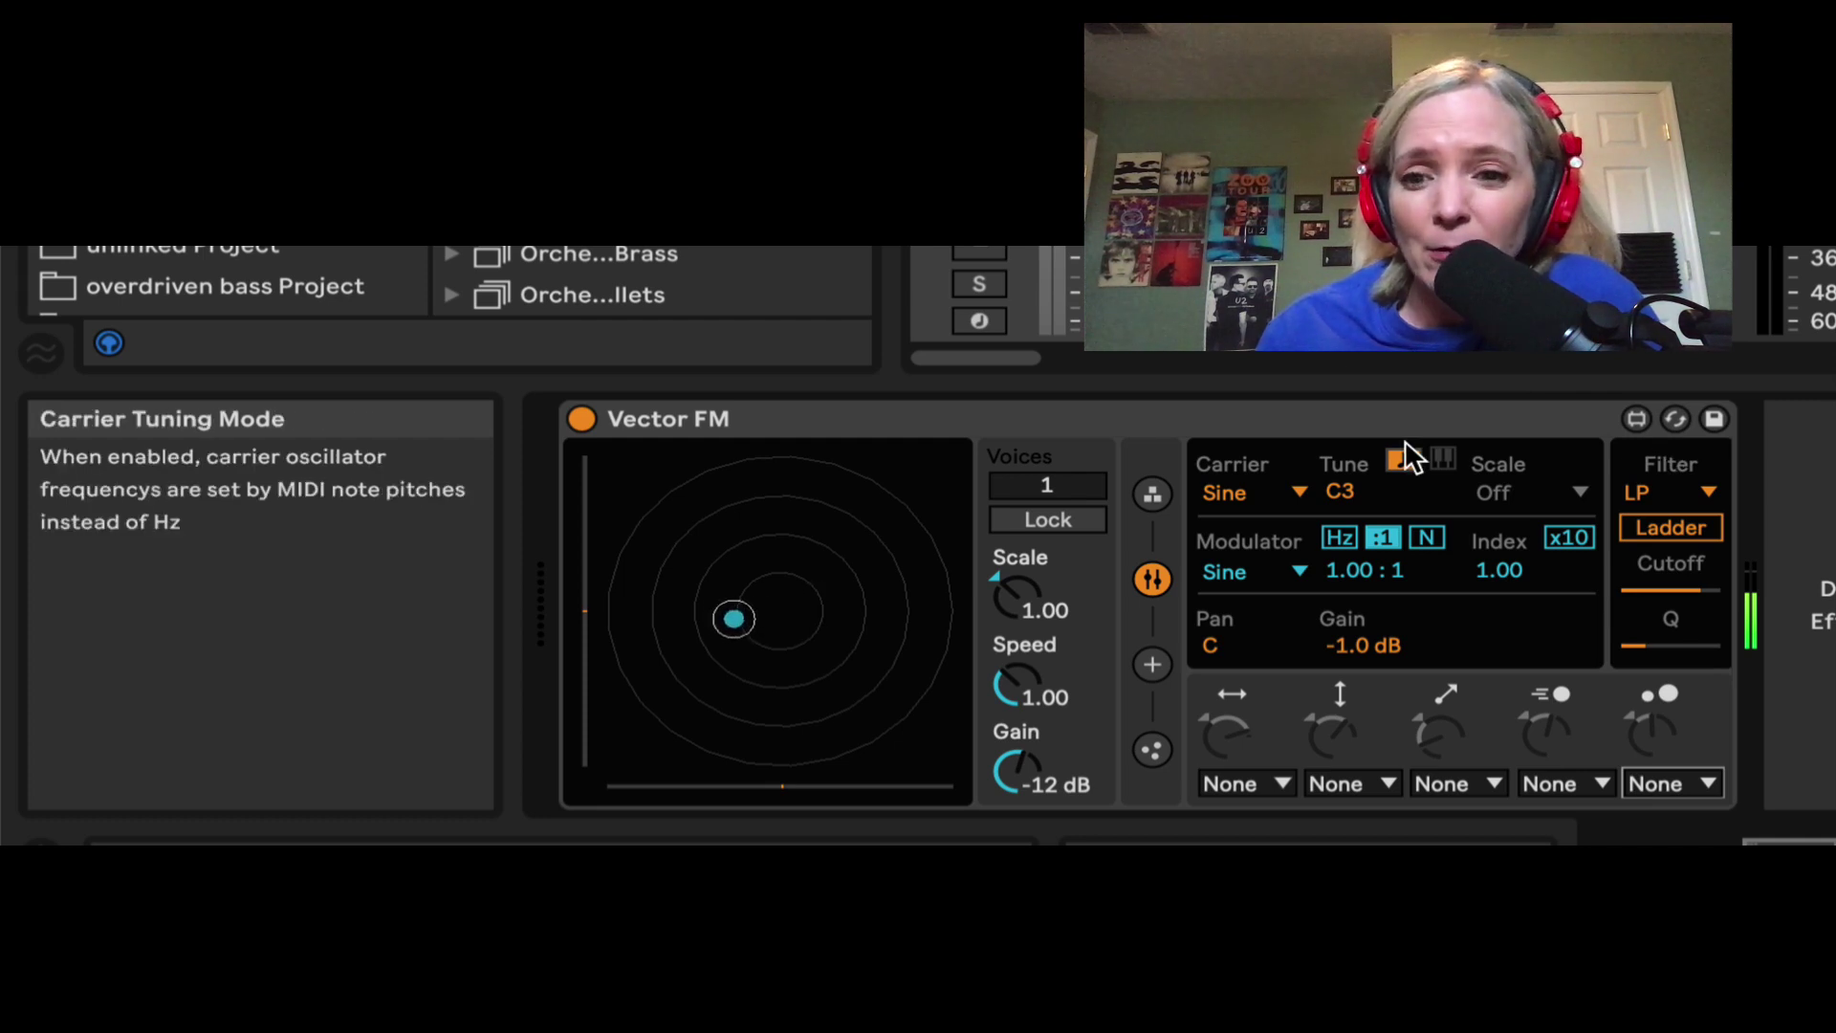
{"action": "left_click", "coordinate": [979, 250]}
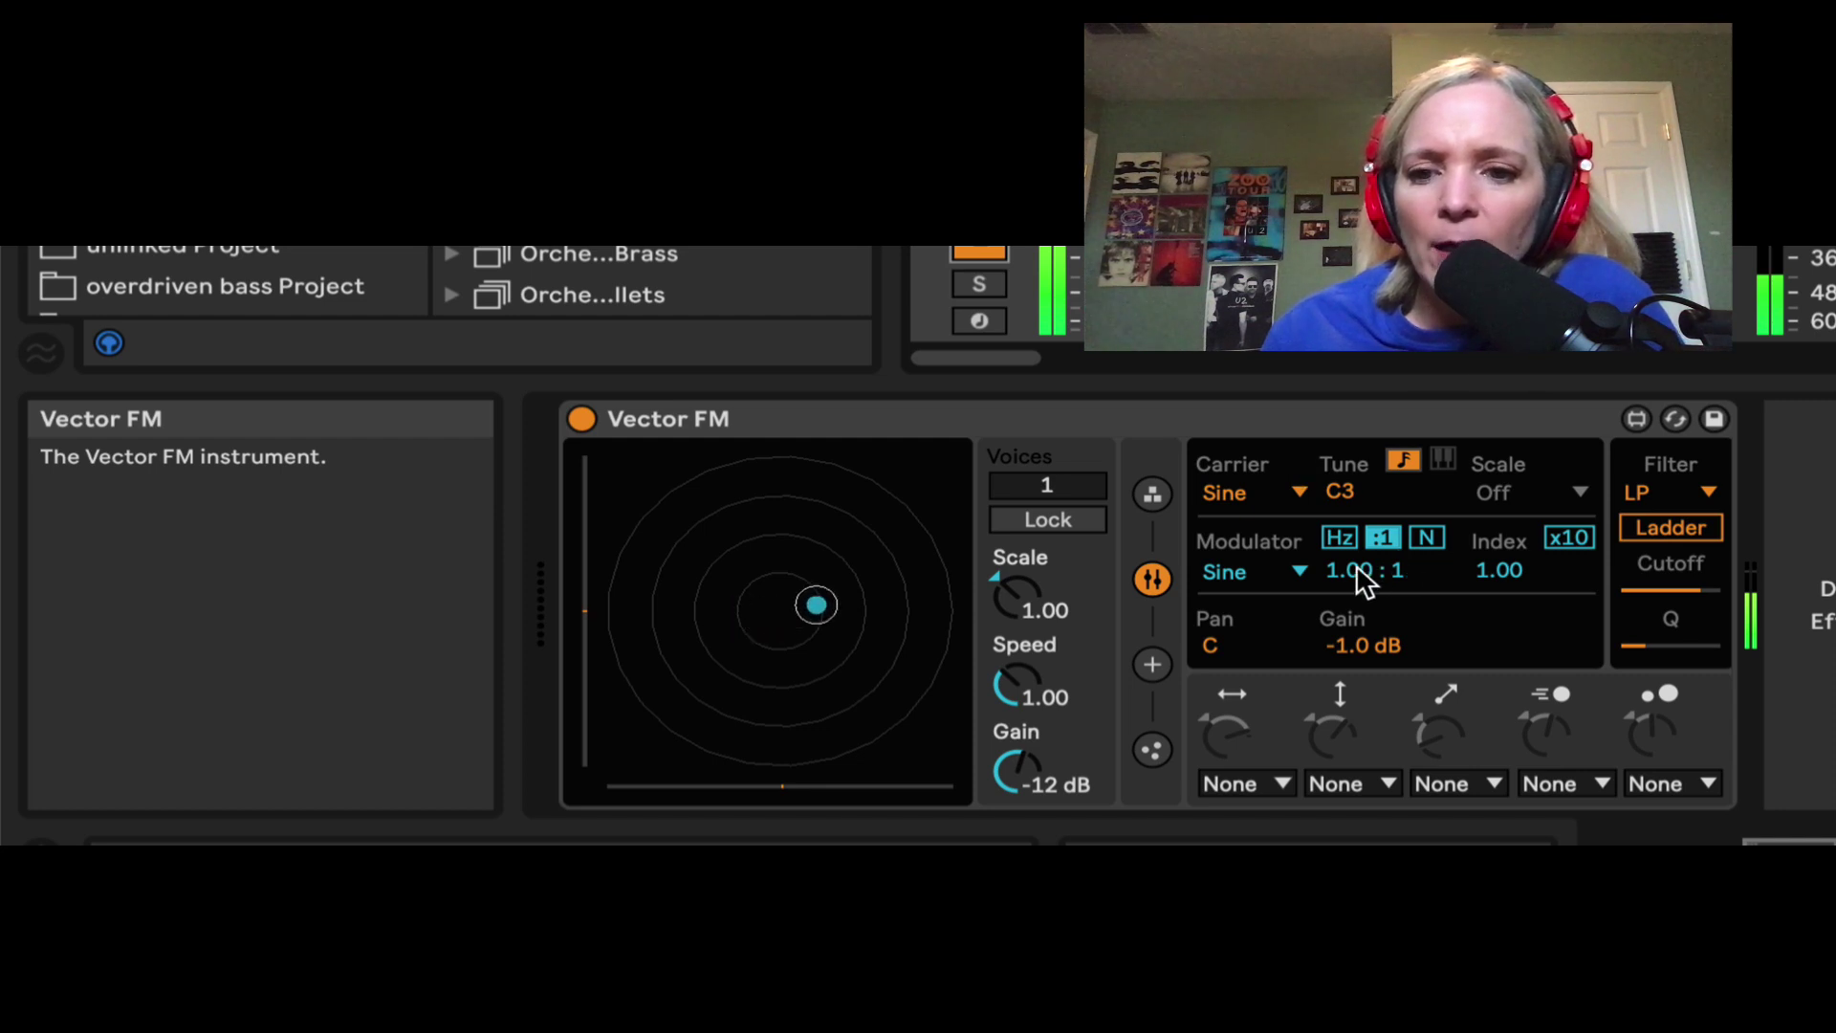
Try the modulator's tuning modes: ratio 1.64:1, a free Hz sweep, and overtone 8 N
{"action": "mouse_move", "coordinate": [1356, 564]}
{"action": "left_mouse_down"}
{"action": "mouse_move", "coordinate": [1356, 540]}
{"action": "mouse_move", "coordinate": [1356, 571]}
{"action": "left_mouse_up"}
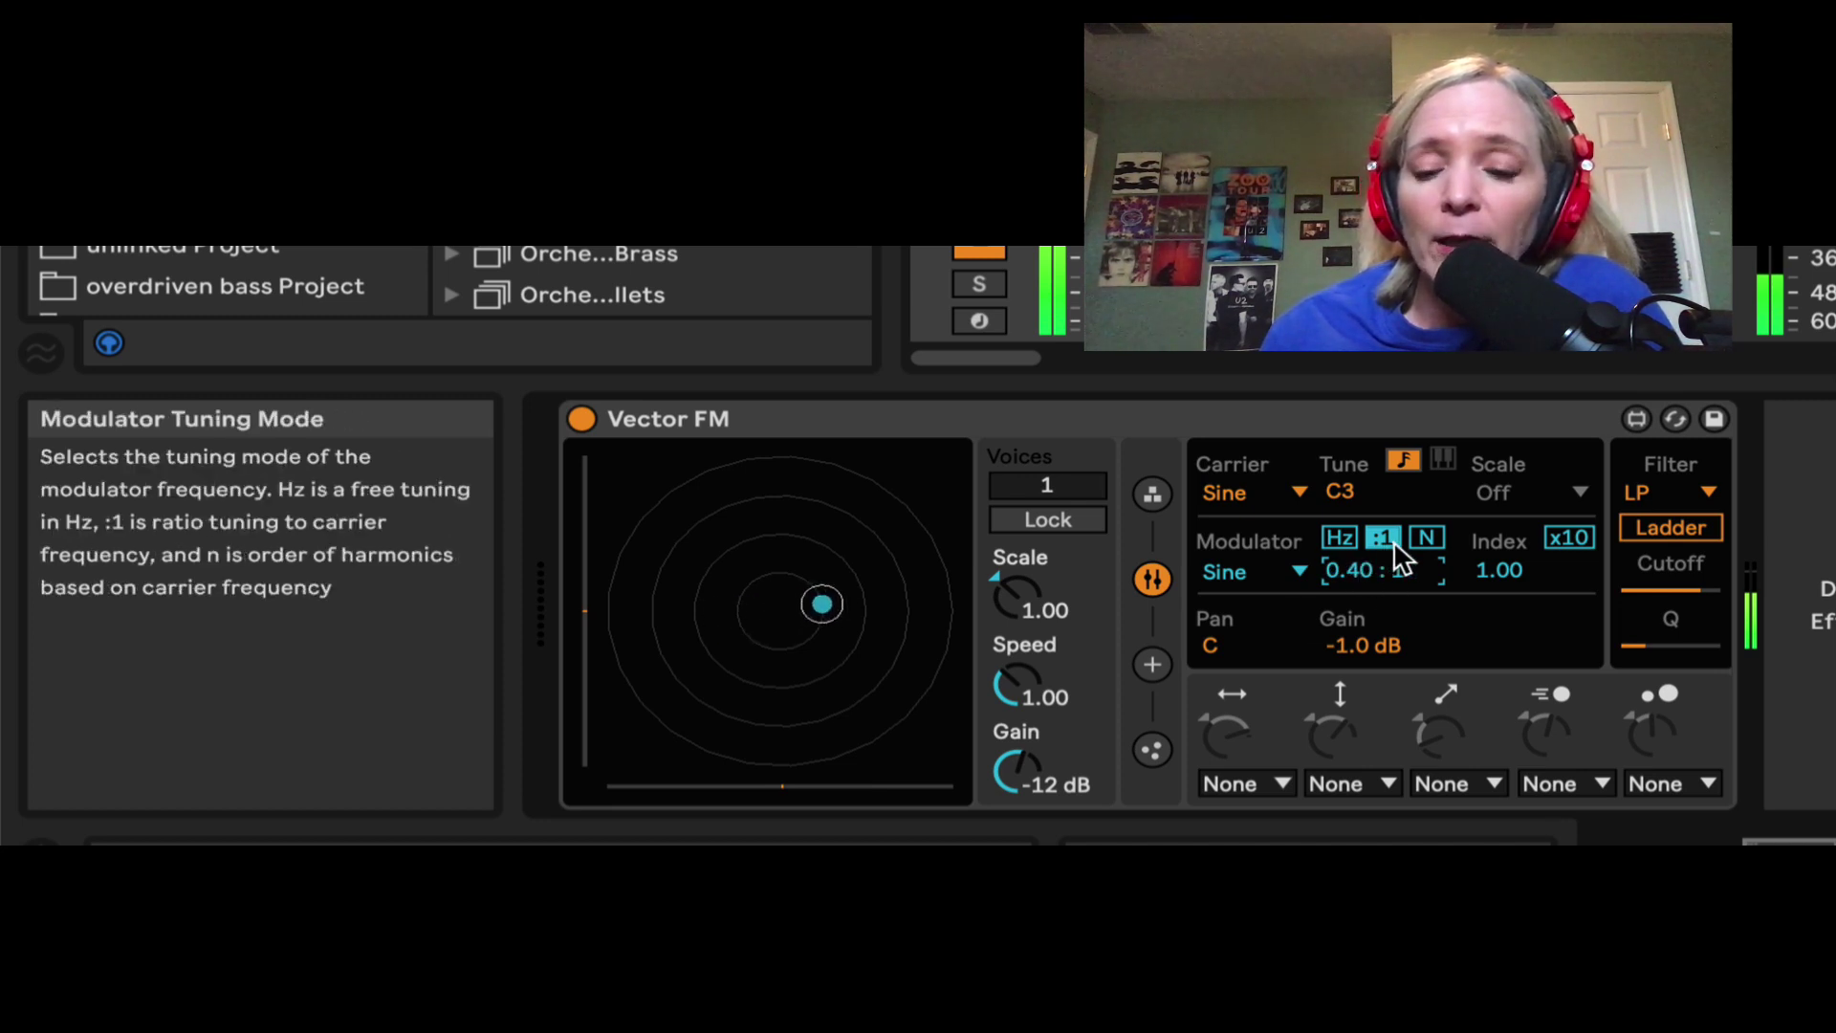
{"action": "left_click", "coordinate": [1339, 533]}
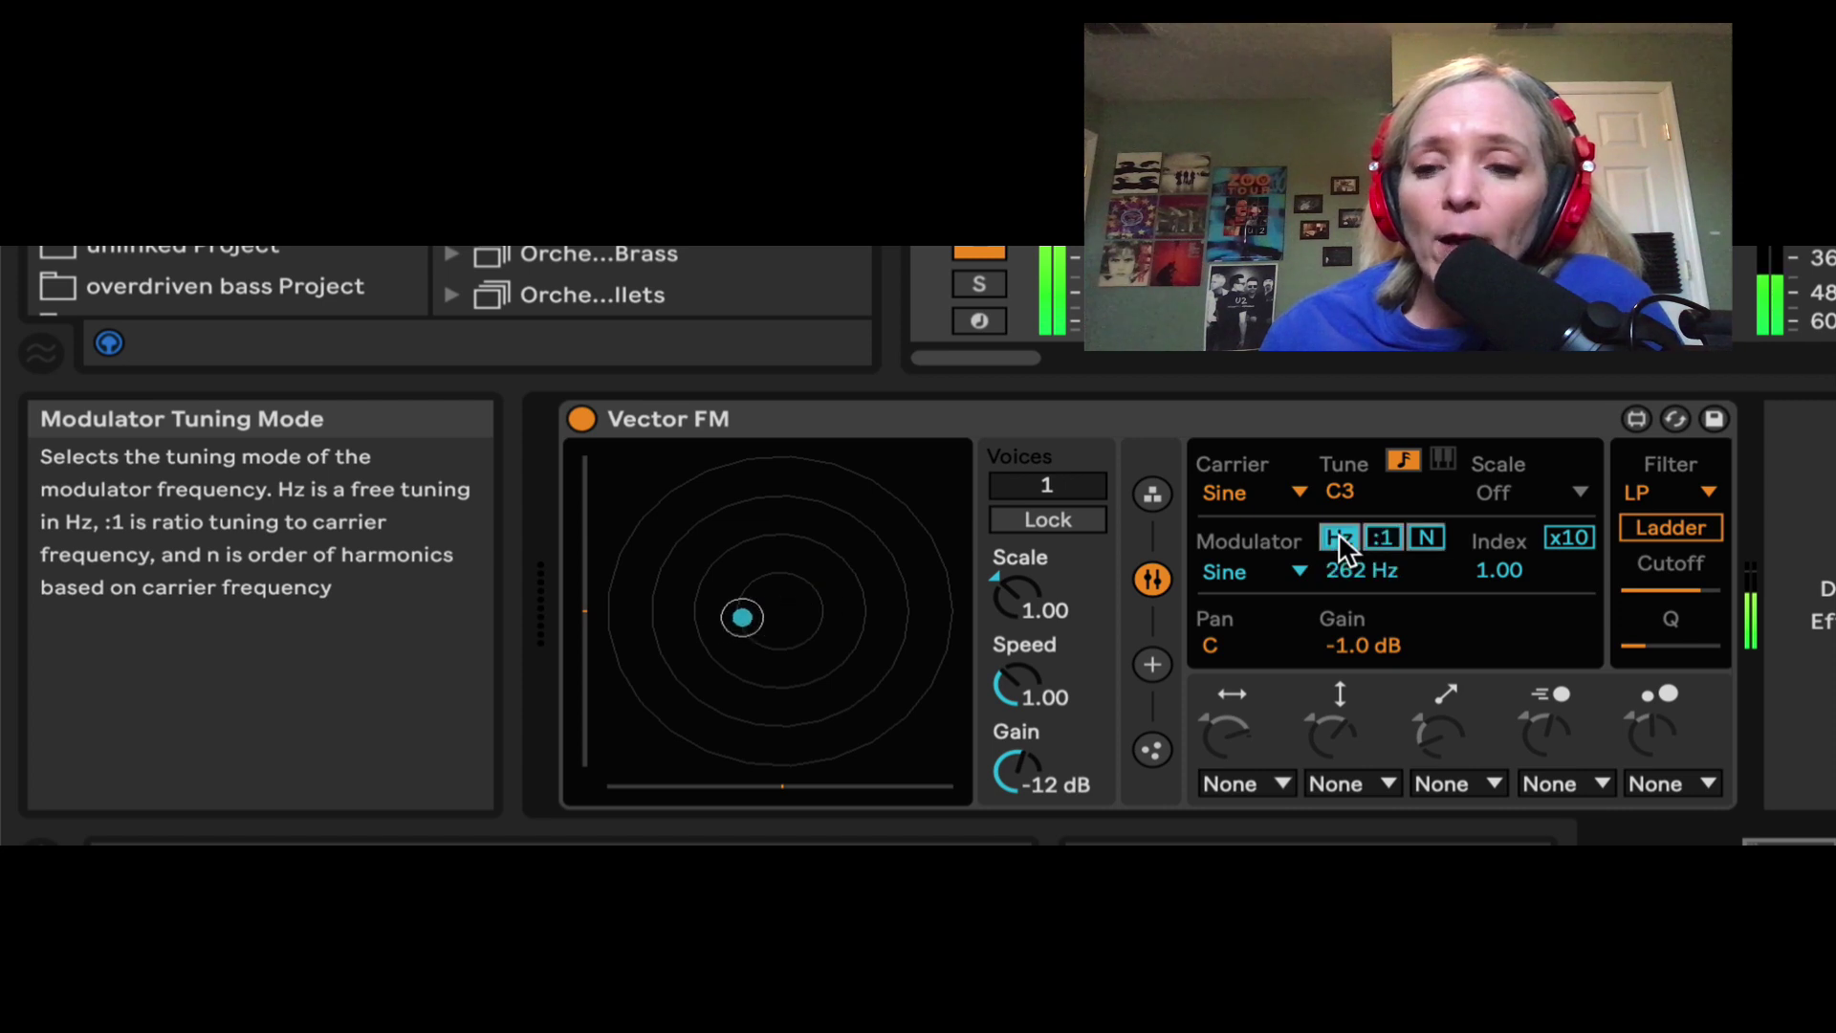
{"action": "left_click_drag", "start_coordinate": [1356, 571], "coordinate": [1352, 574]}
{"action": "left_click", "coordinate": [1388, 534]}
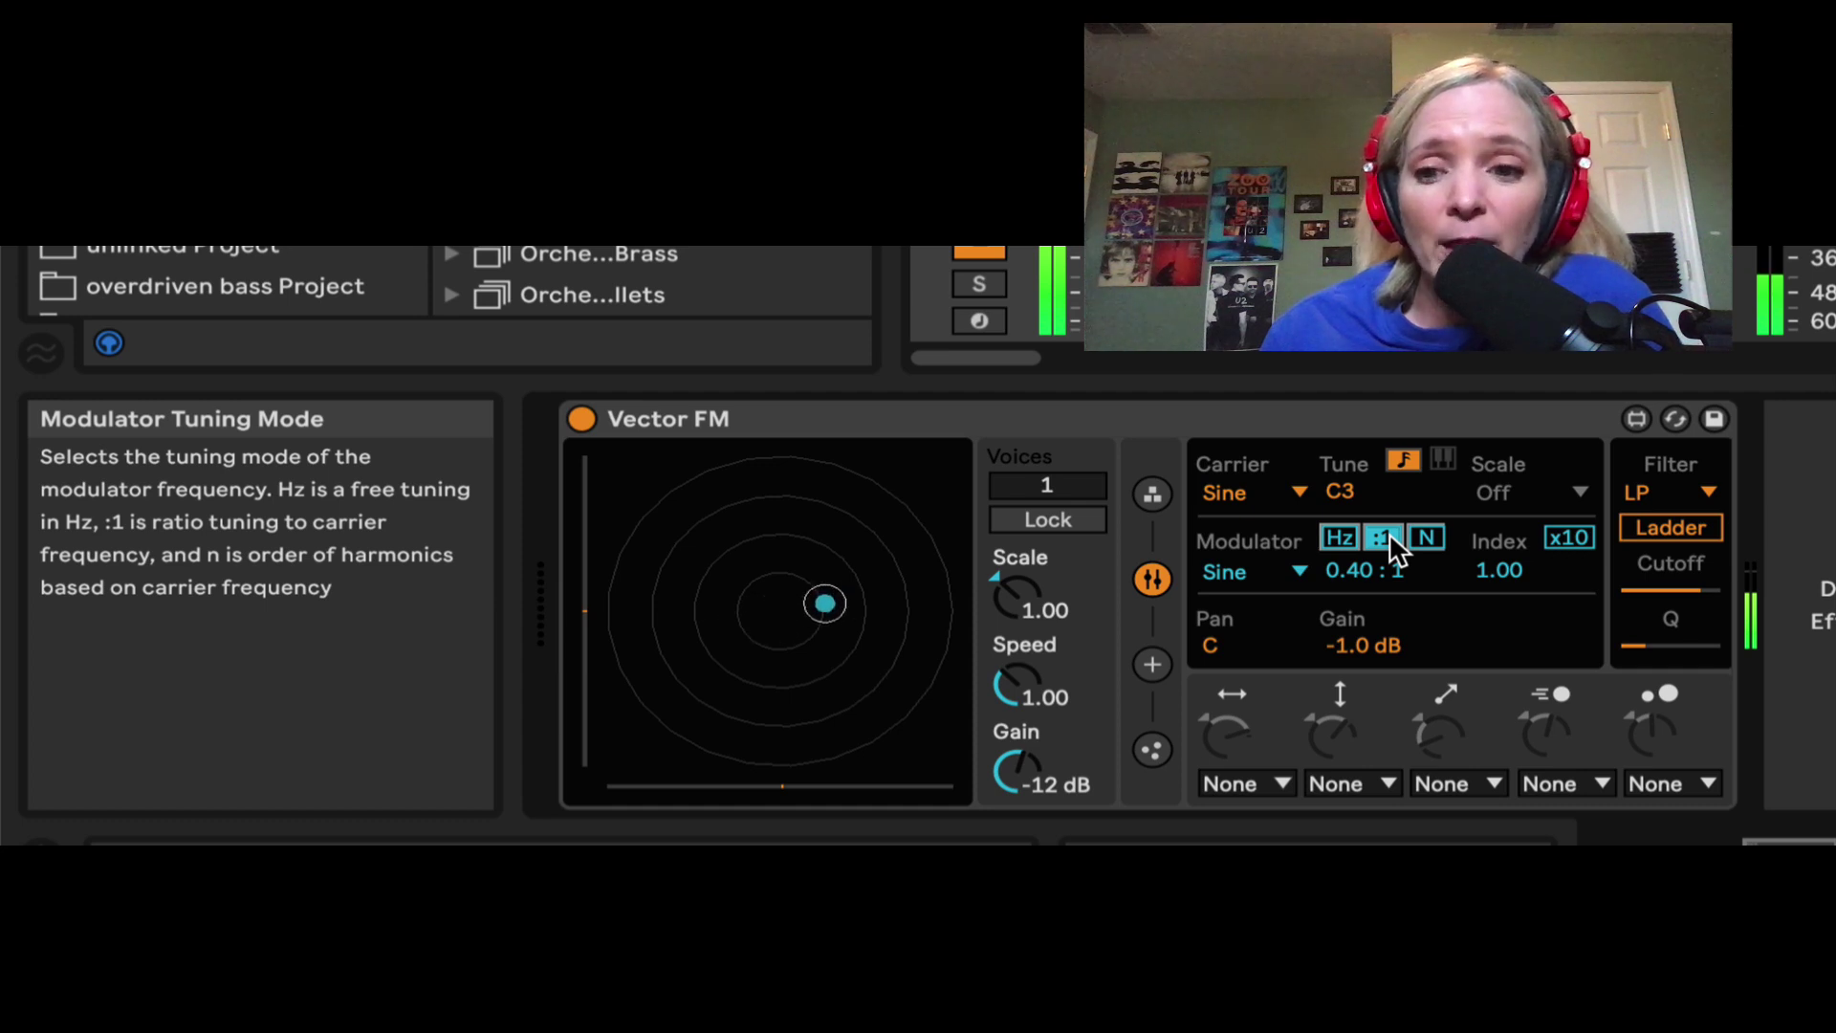
{"action": "left_click", "coordinate": [1425, 539]}
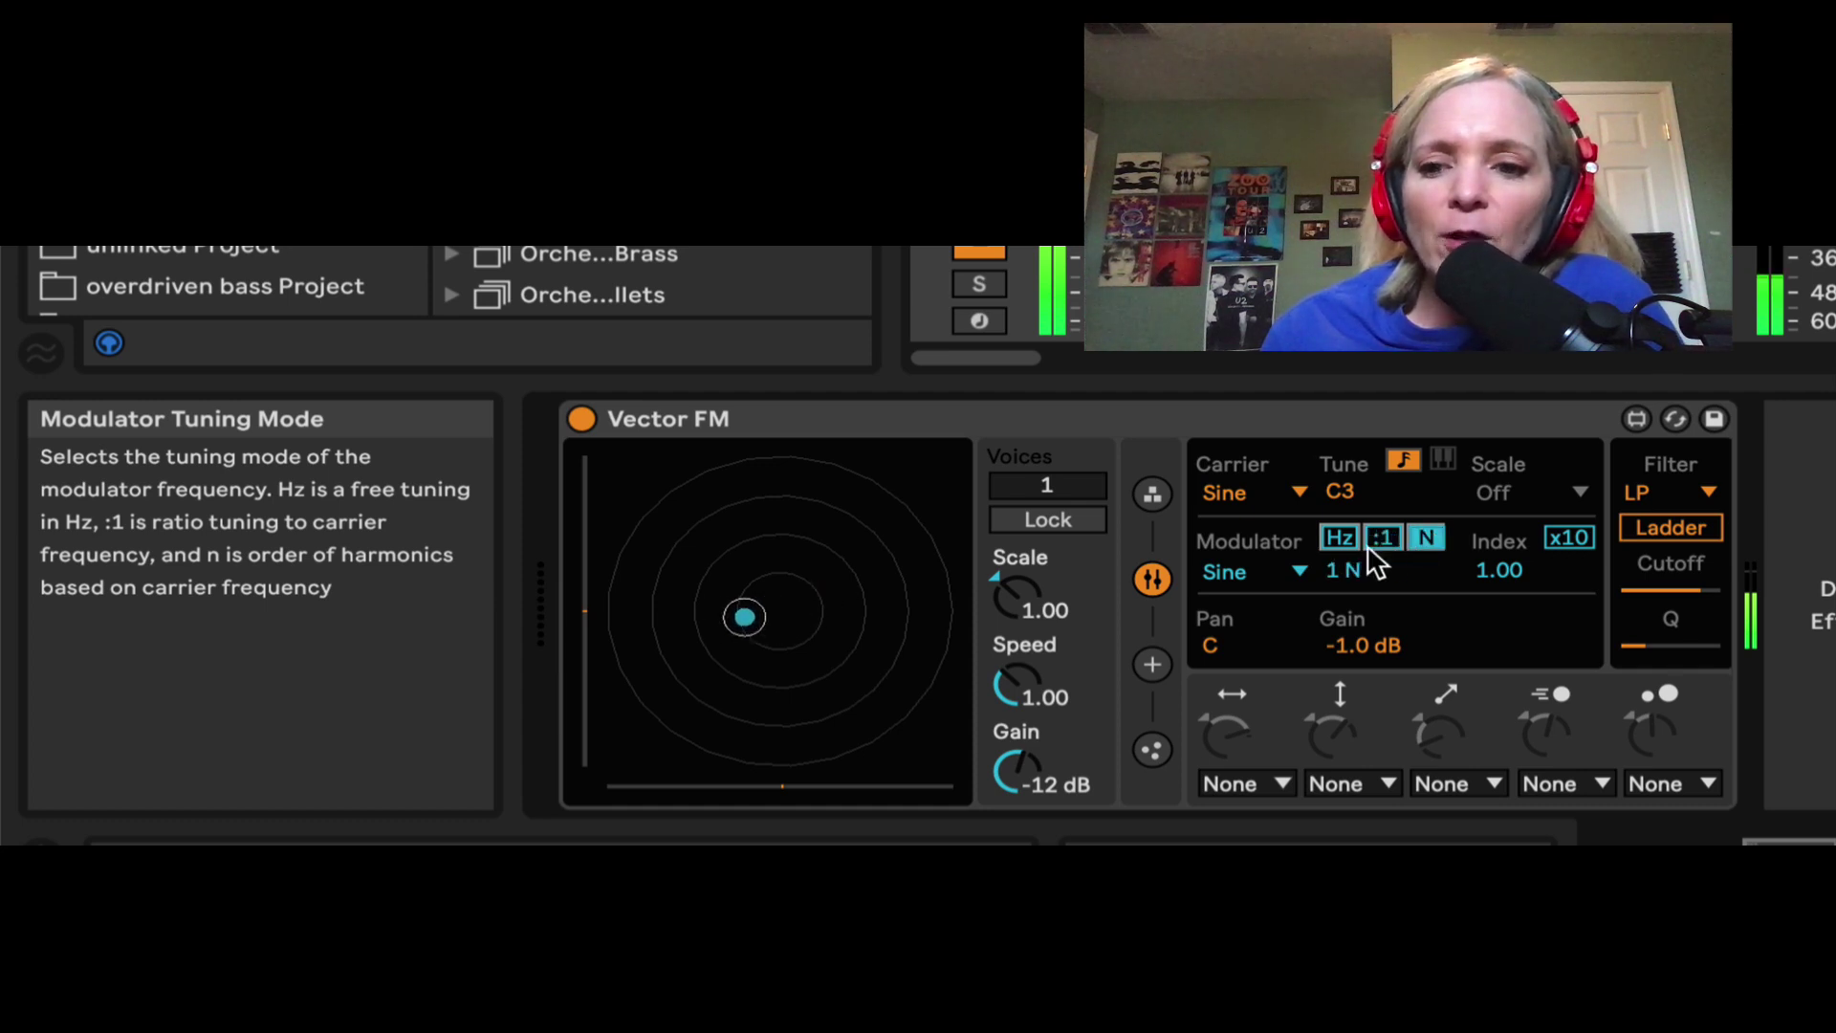
{"action": "mouse_move", "coordinate": [1352, 572]}
{"action": "left_mouse_down"}
{"action": "mouse_move", "coordinate": [1352, 545]}
{"action": "mouse_move", "coordinate": [1352, 572]}
{"action": "left_mouse_up"}
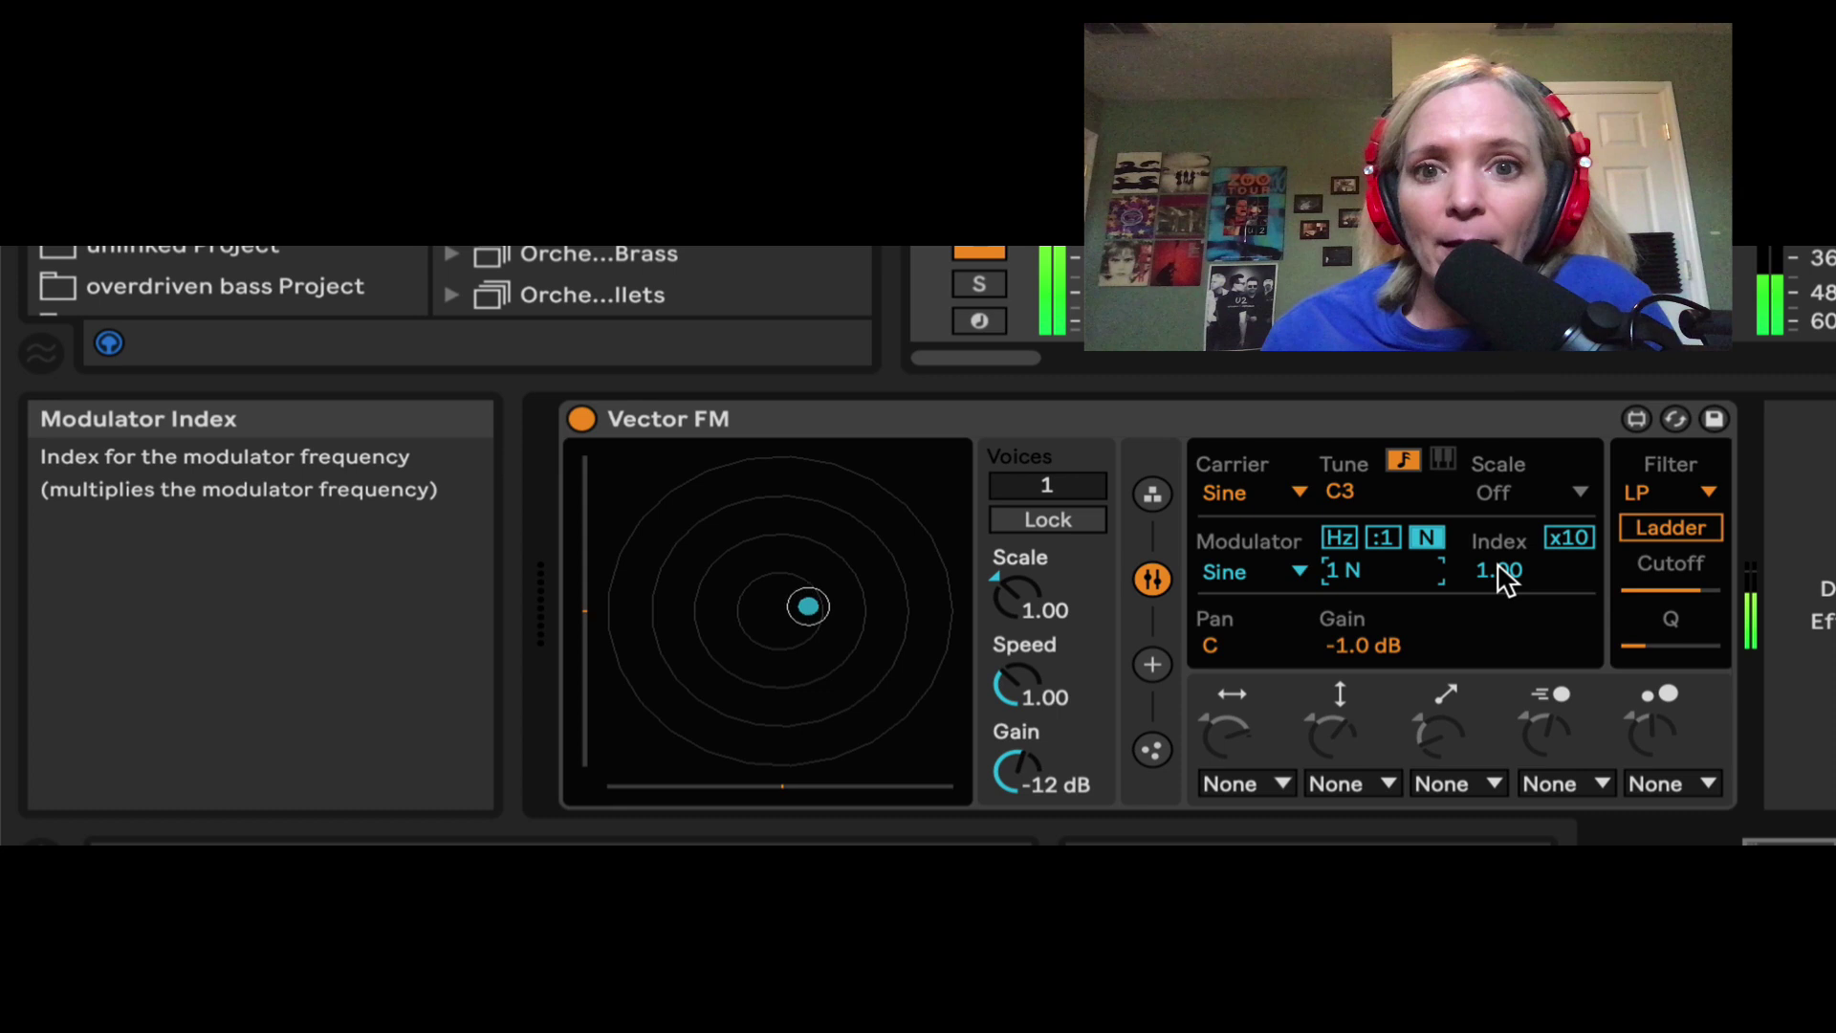
Raise the modulation index, return to Hz tuning, sweep the frequency, and choose a Saw waveform
{"action": "left_click_drag", "start_coordinate": [1502, 571], "coordinate": [1501, 474]}
{"action": "left_click", "coordinate": [1384, 537]}
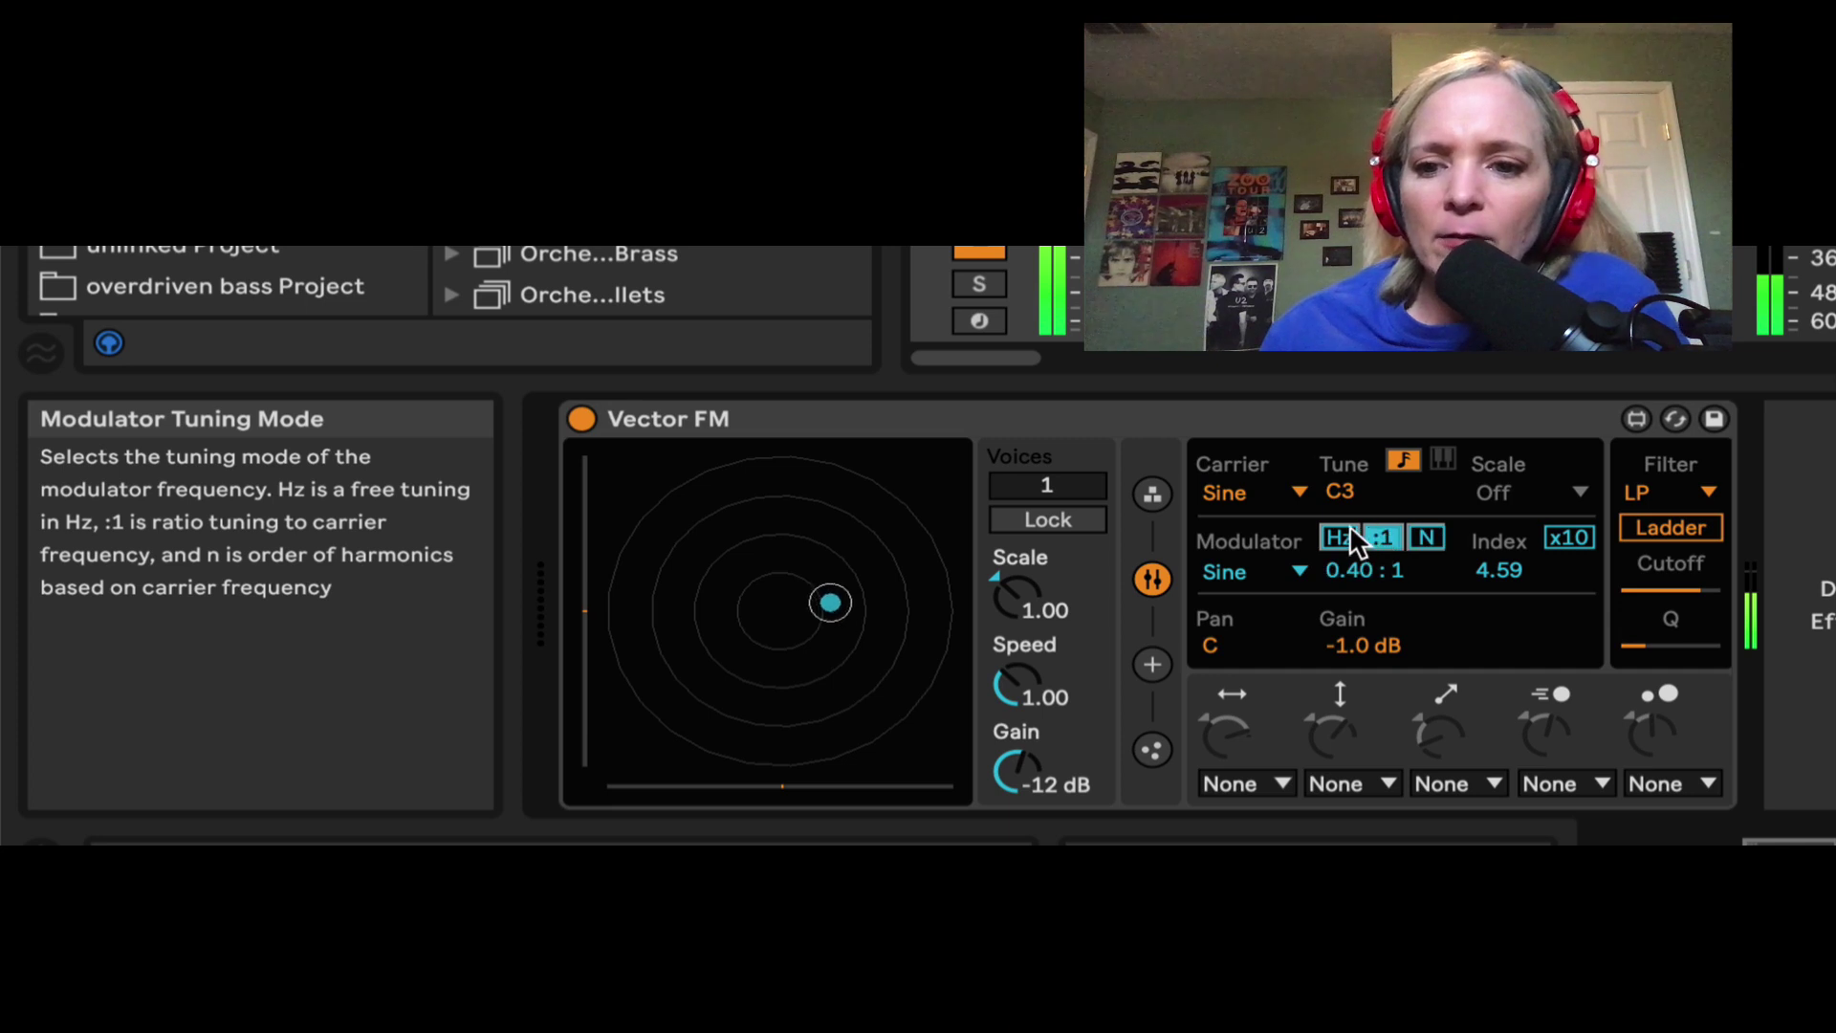
{"action": "left_click", "coordinate": [1339, 537]}
{"action": "mouse_move", "coordinate": [1487, 567]}
{"action": "left_mouse_down"}
{"action": "mouse_move", "coordinate": [1487, 483]}
{"action": "mouse_move", "coordinate": [1492, 565]}
{"action": "left_mouse_up"}
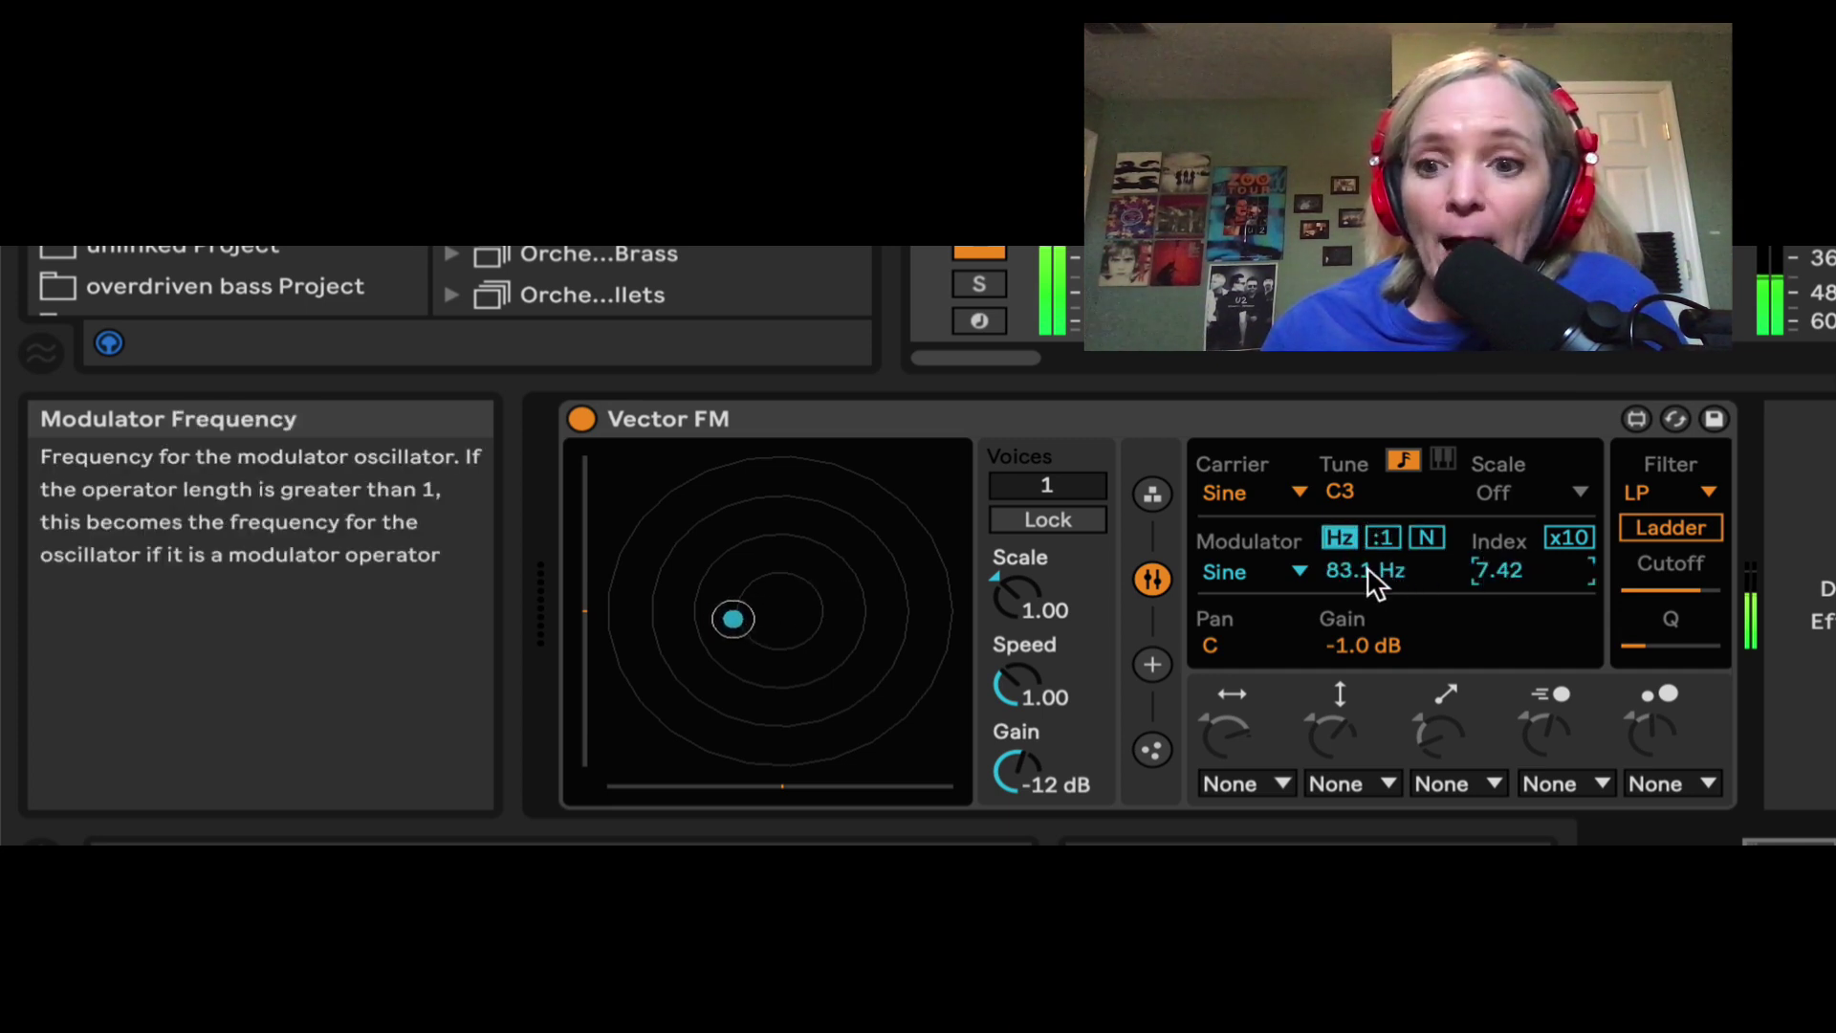
{"action": "left_click_drag", "start_coordinate": [1368, 579], "coordinate": [1341, 650]}
{"action": "left_click", "coordinate": [1294, 570]}
{"action": "left_click", "coordinate": [1255, 635]}
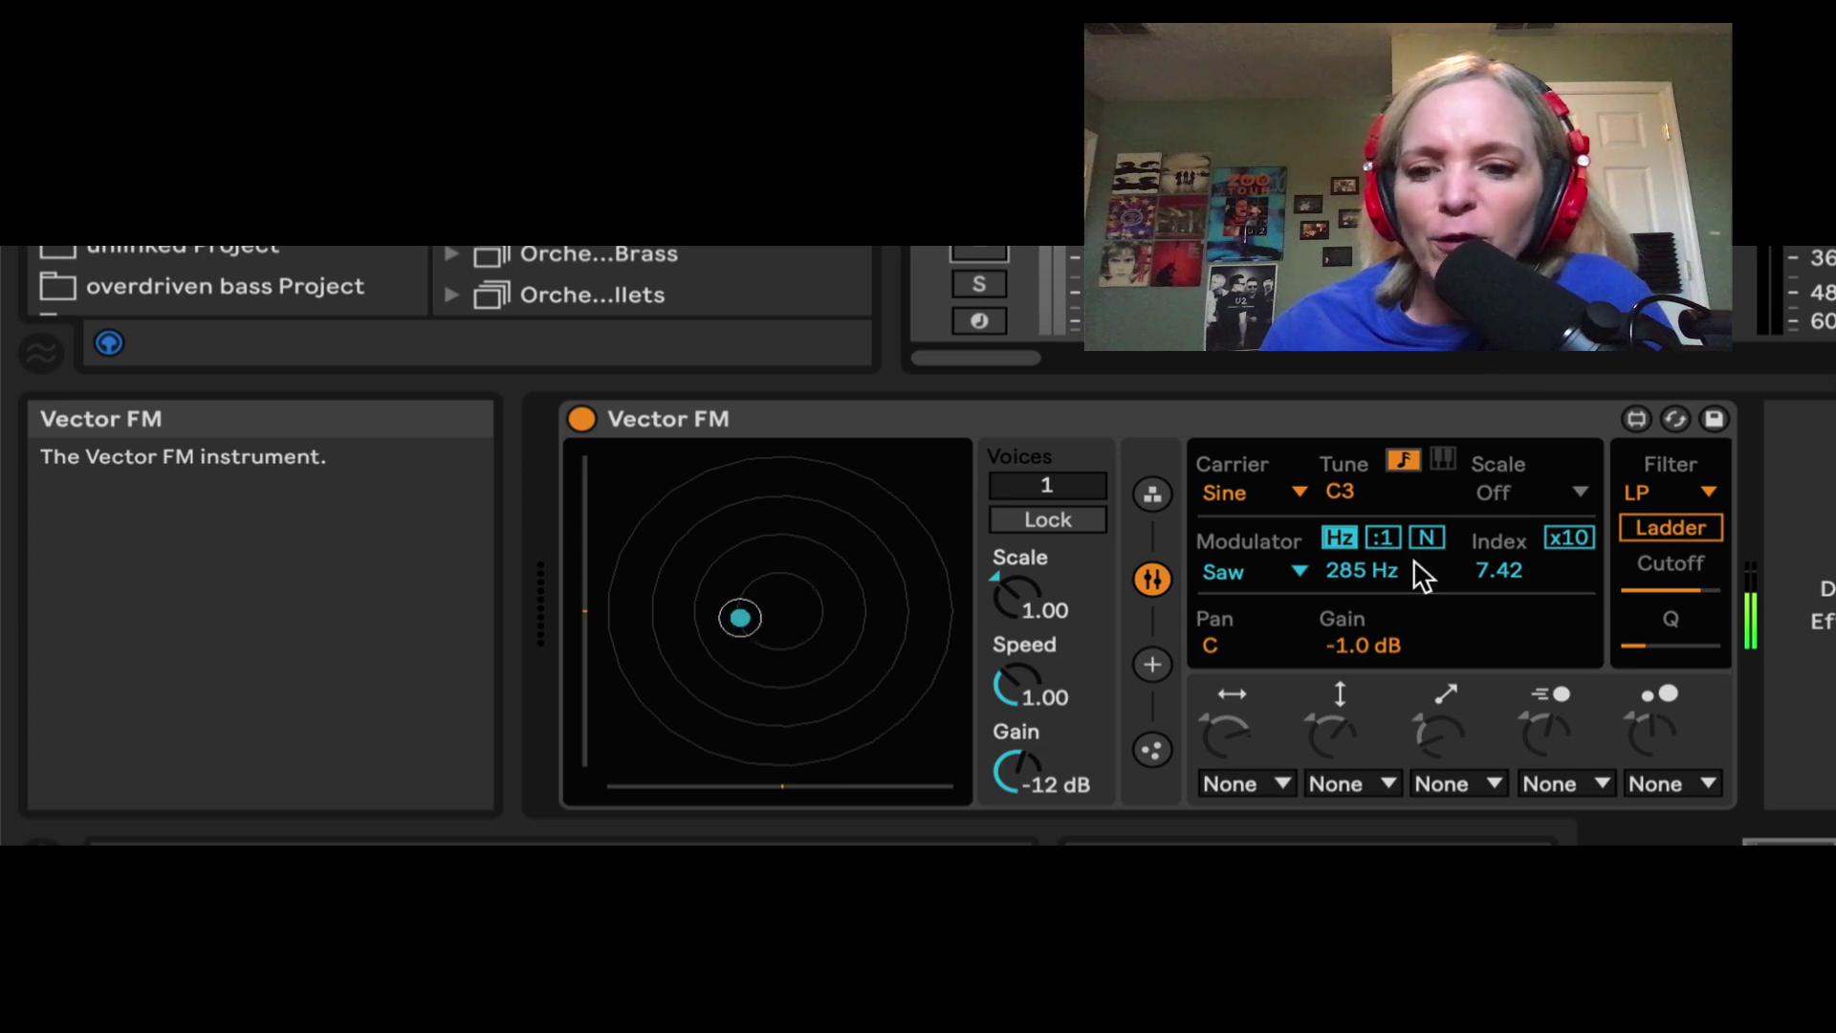
Map horizontal movement to Pan and vertical movement to M-Hz, with particle speed about 2
{"action": "left_click", "coordinate": [1272, 782]}
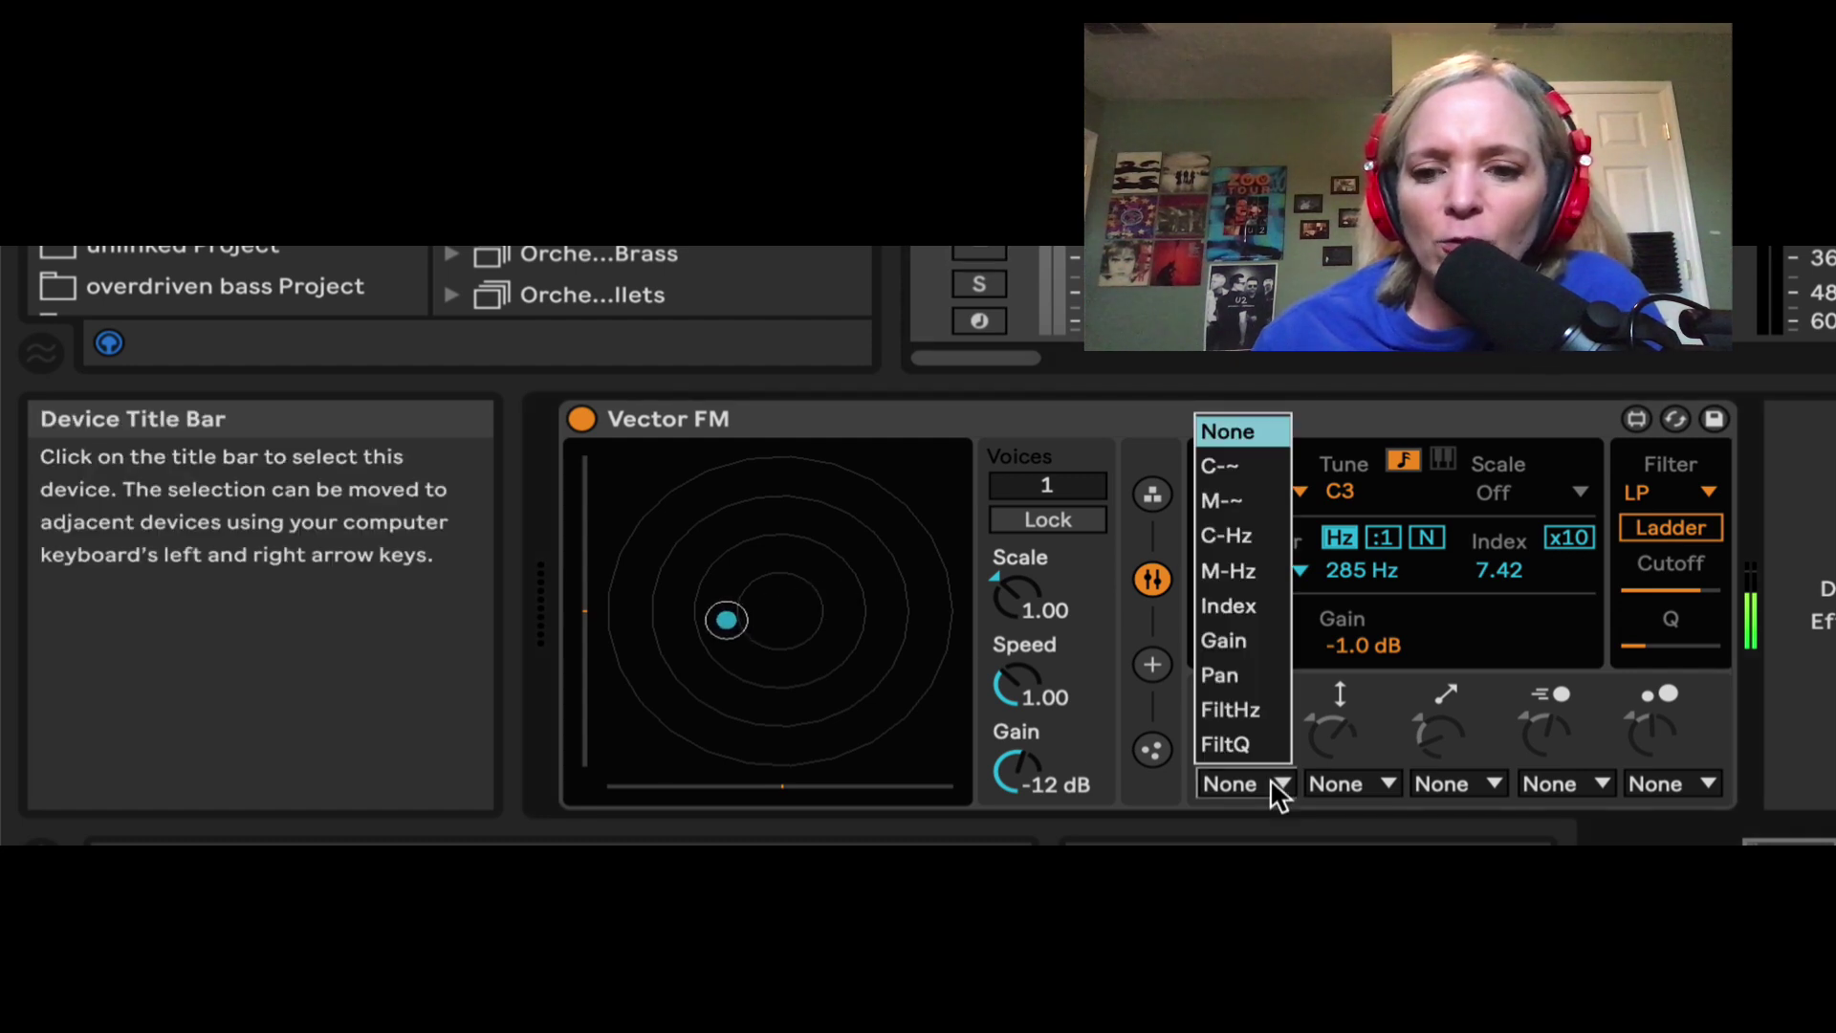
{"action": "left_click", "coordinate": [1237, 677]}
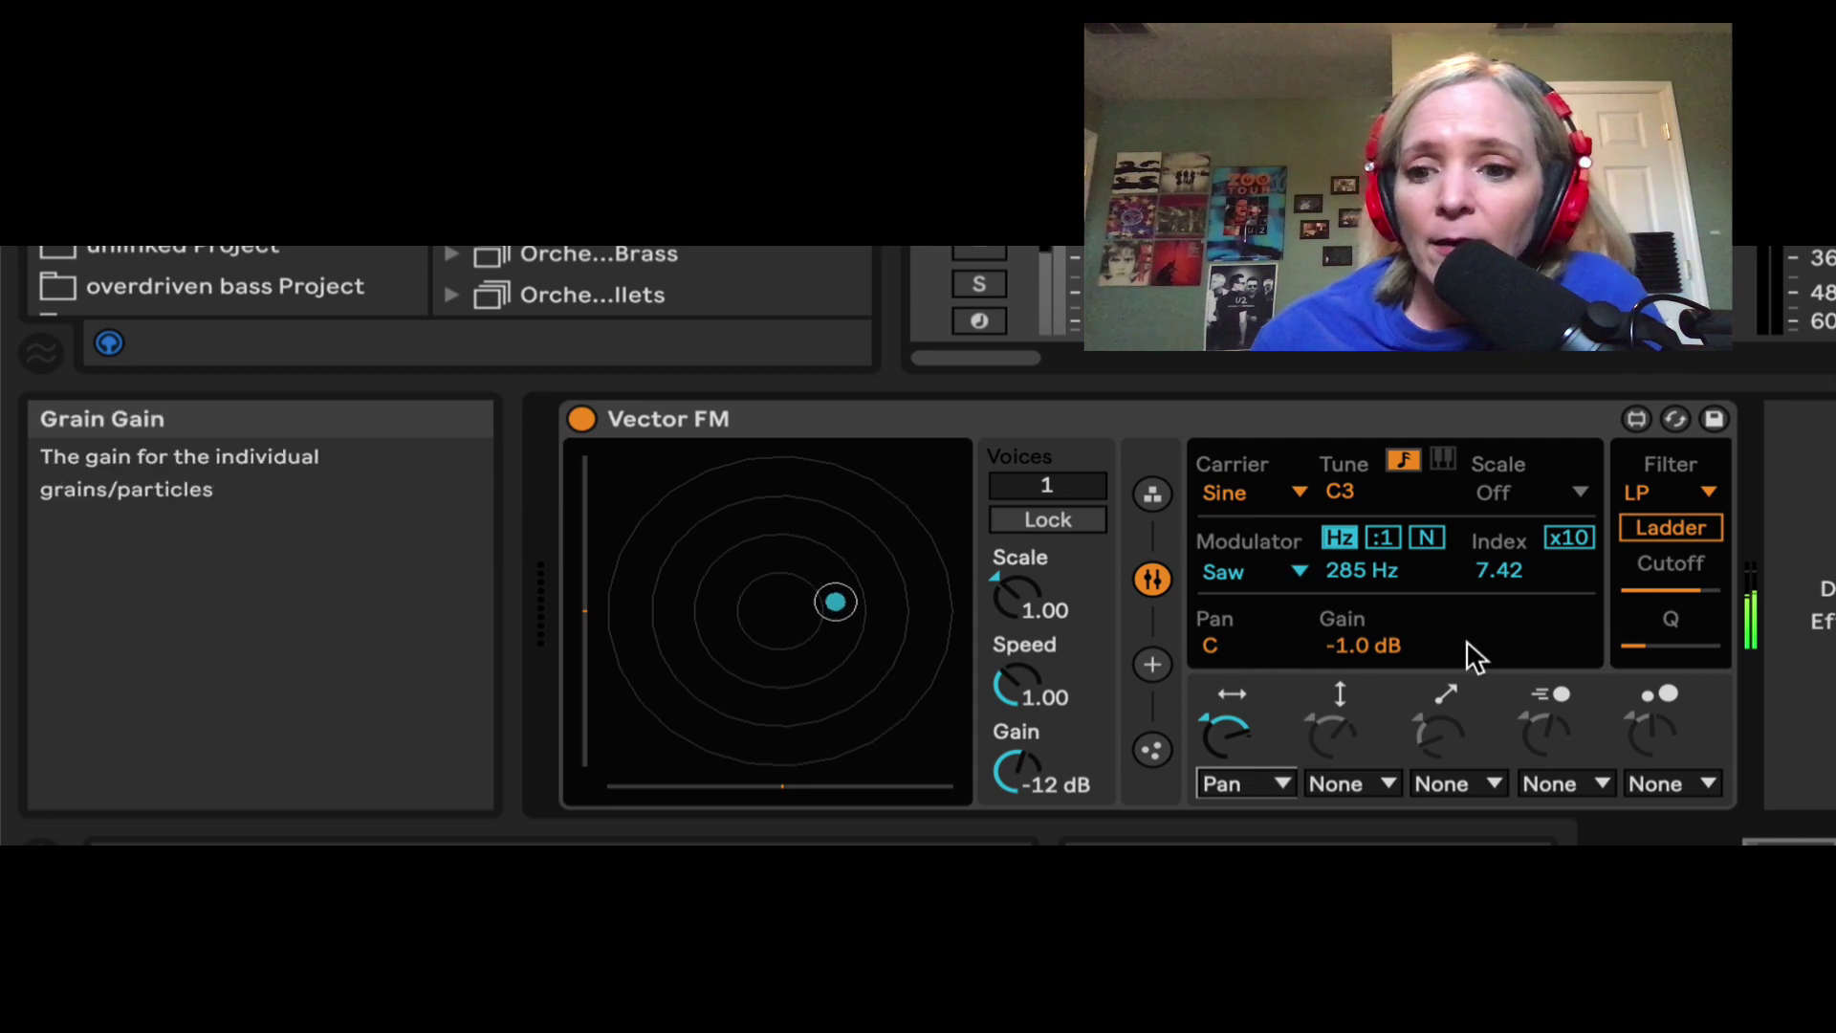
{"action": "left_click", "coordinate": [979, 252]}
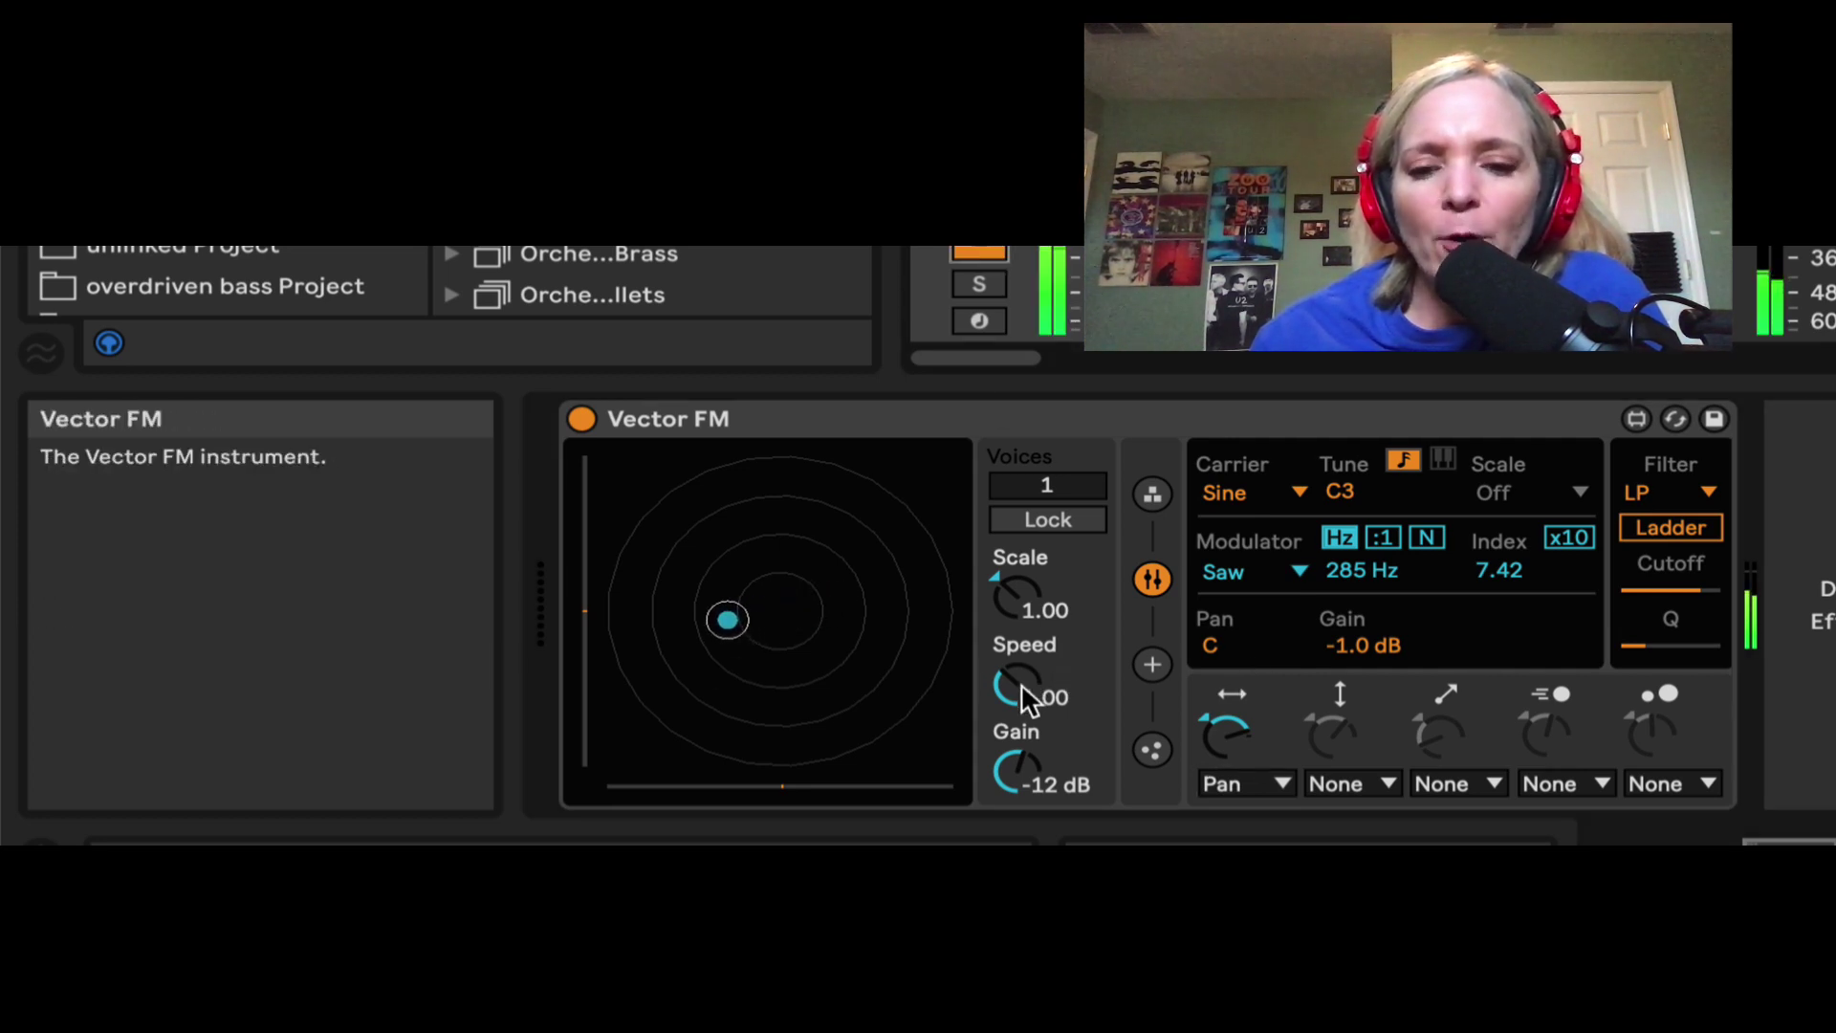
{"action": "left_click_drag", "start_coordinate": [1019, 683], "coordinate": [1012, 600]}
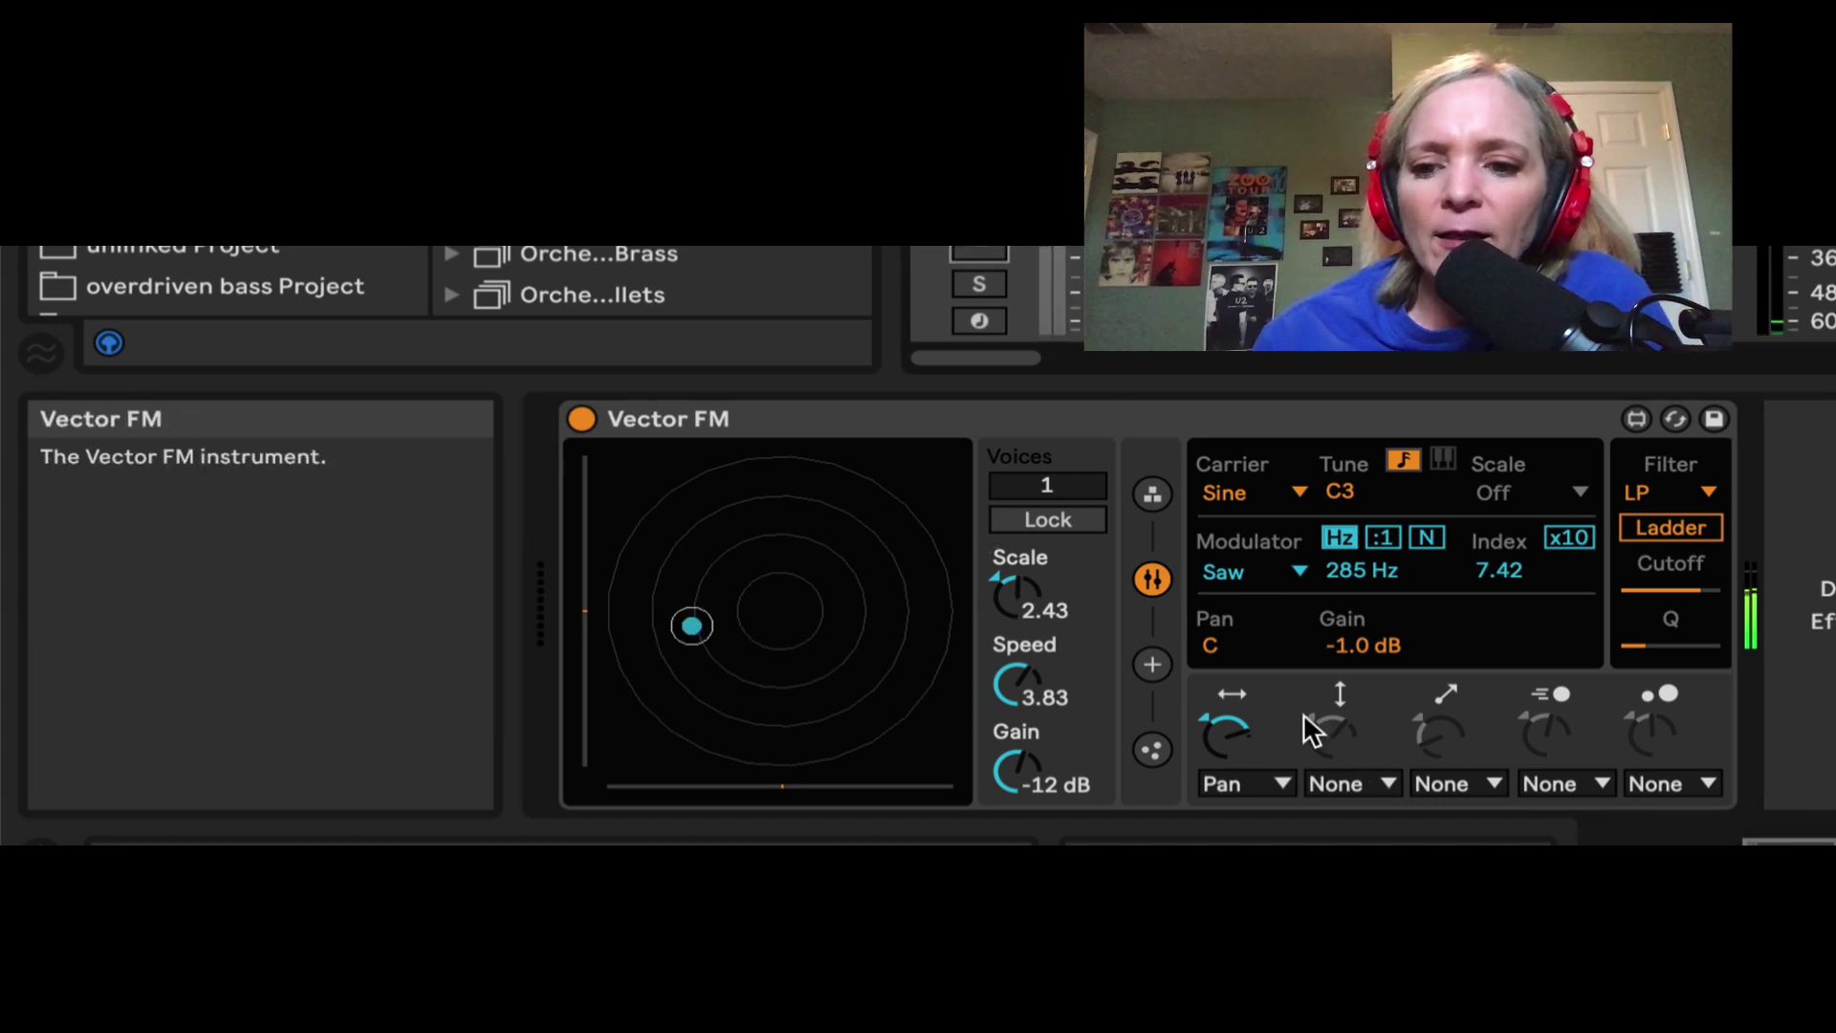
{"action": "left_click", "coordinate": [1373, 784]}
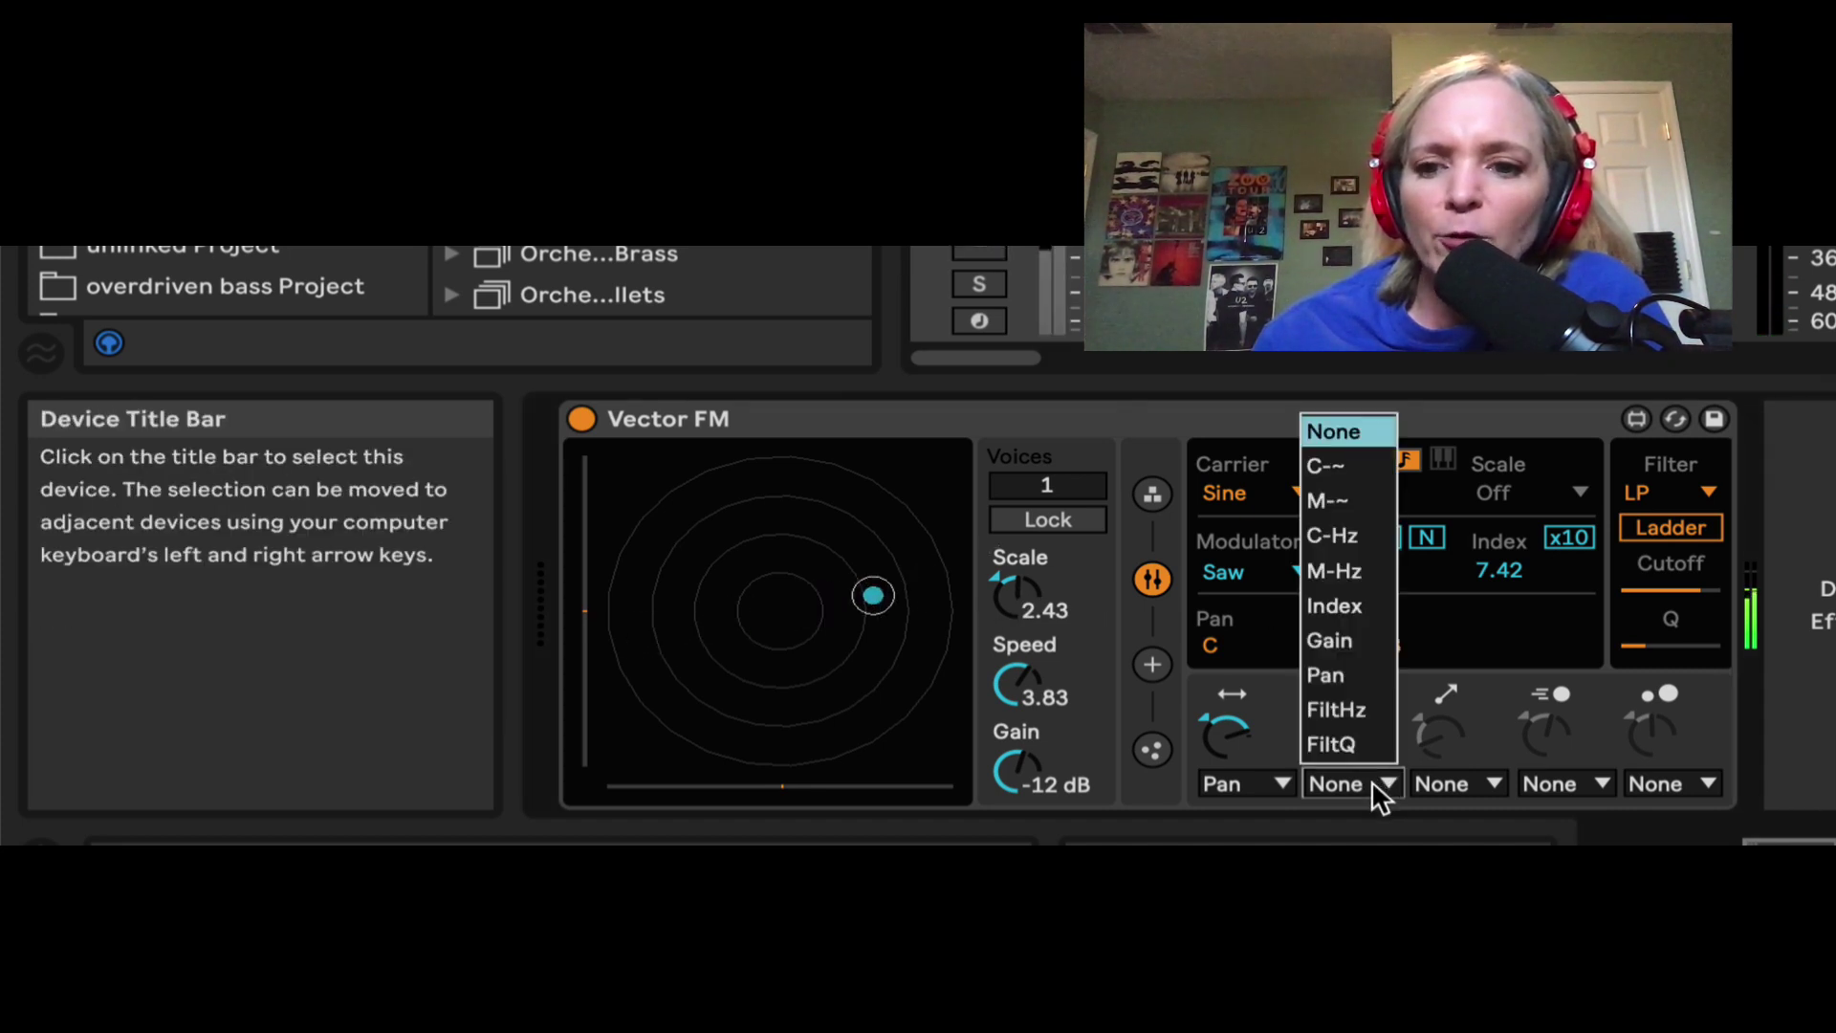
{"action": "left_click", "coordinate": [1358, 571]}
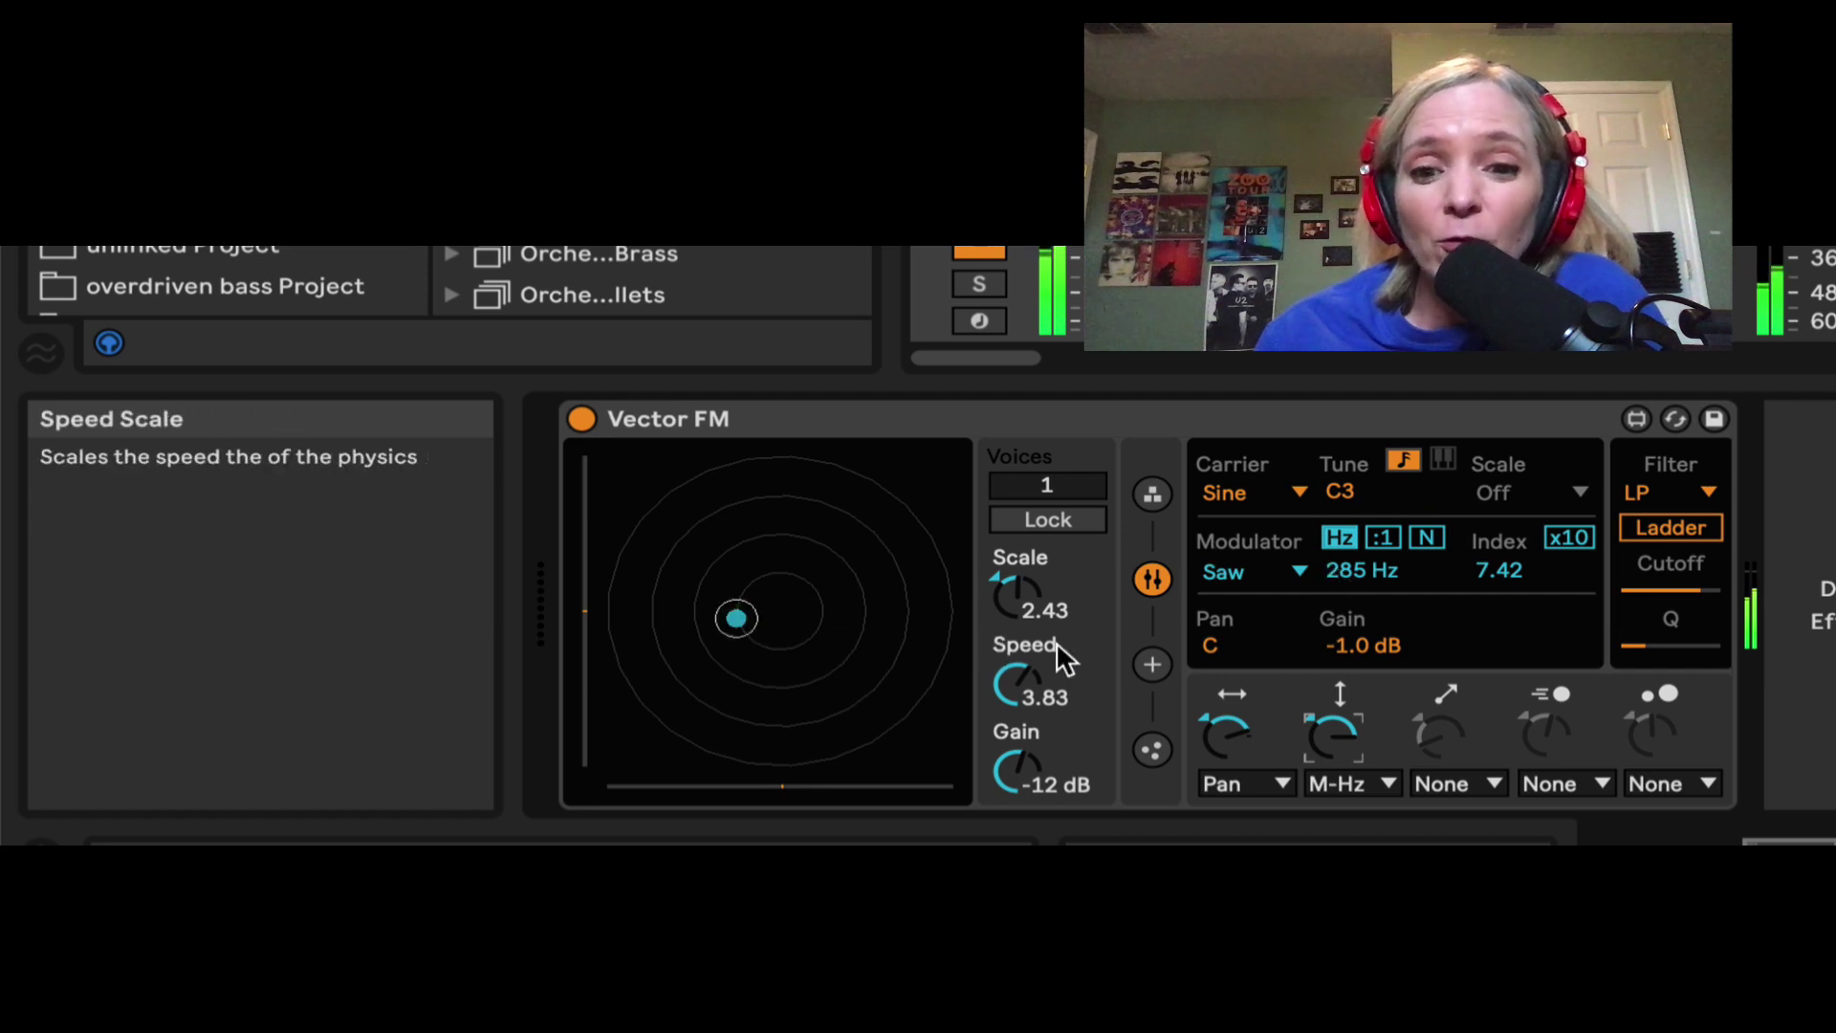
{"action": "mouse_move", "coordinate": [1021, 673]}
{"action": "left_mouse_down"}
{"action": "mouse_move", "coordinate": [1021, 736]}
{"action": "mouse_move", "coordinate": [1017, 670]}
{"action": "left_mouse_up"}
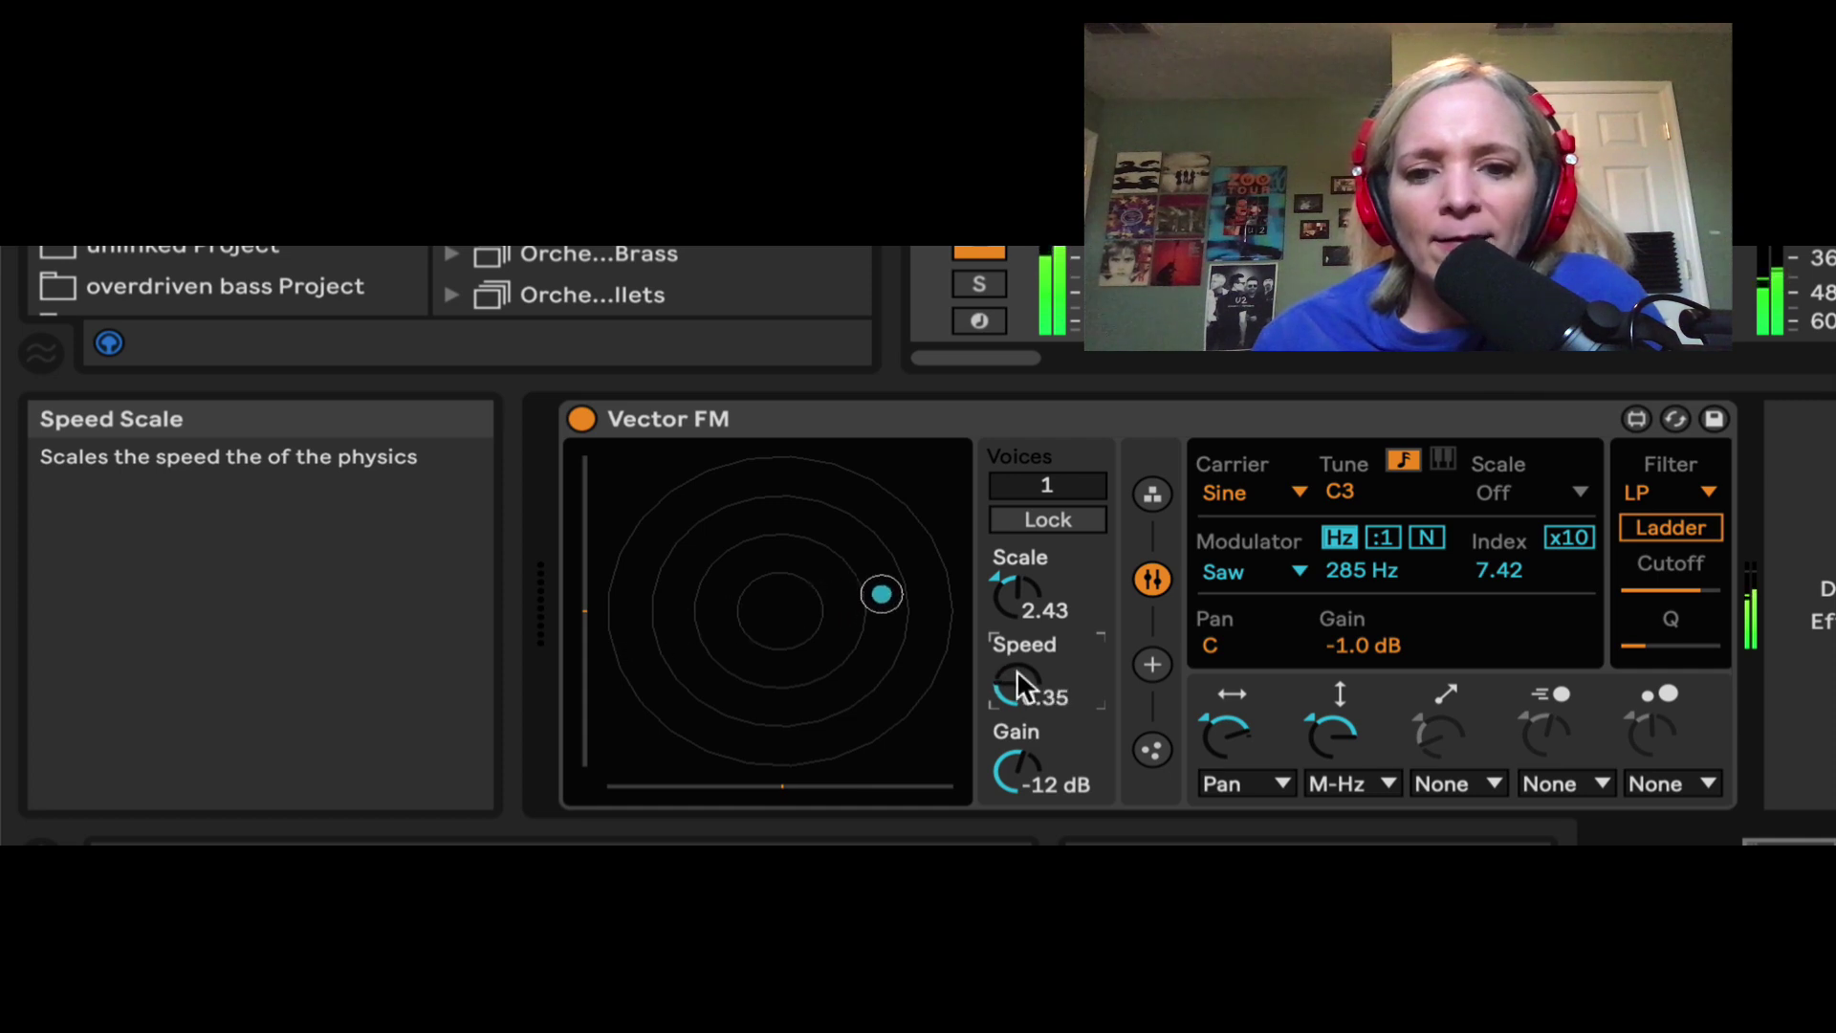
Adjust the position scale, retune the modulator to 74.6 Hz, and reduce the Y modulation depth
{"action": "left_click_drag", "start_coordinate": [1014, 593], "coordinate": [1014, 517]}
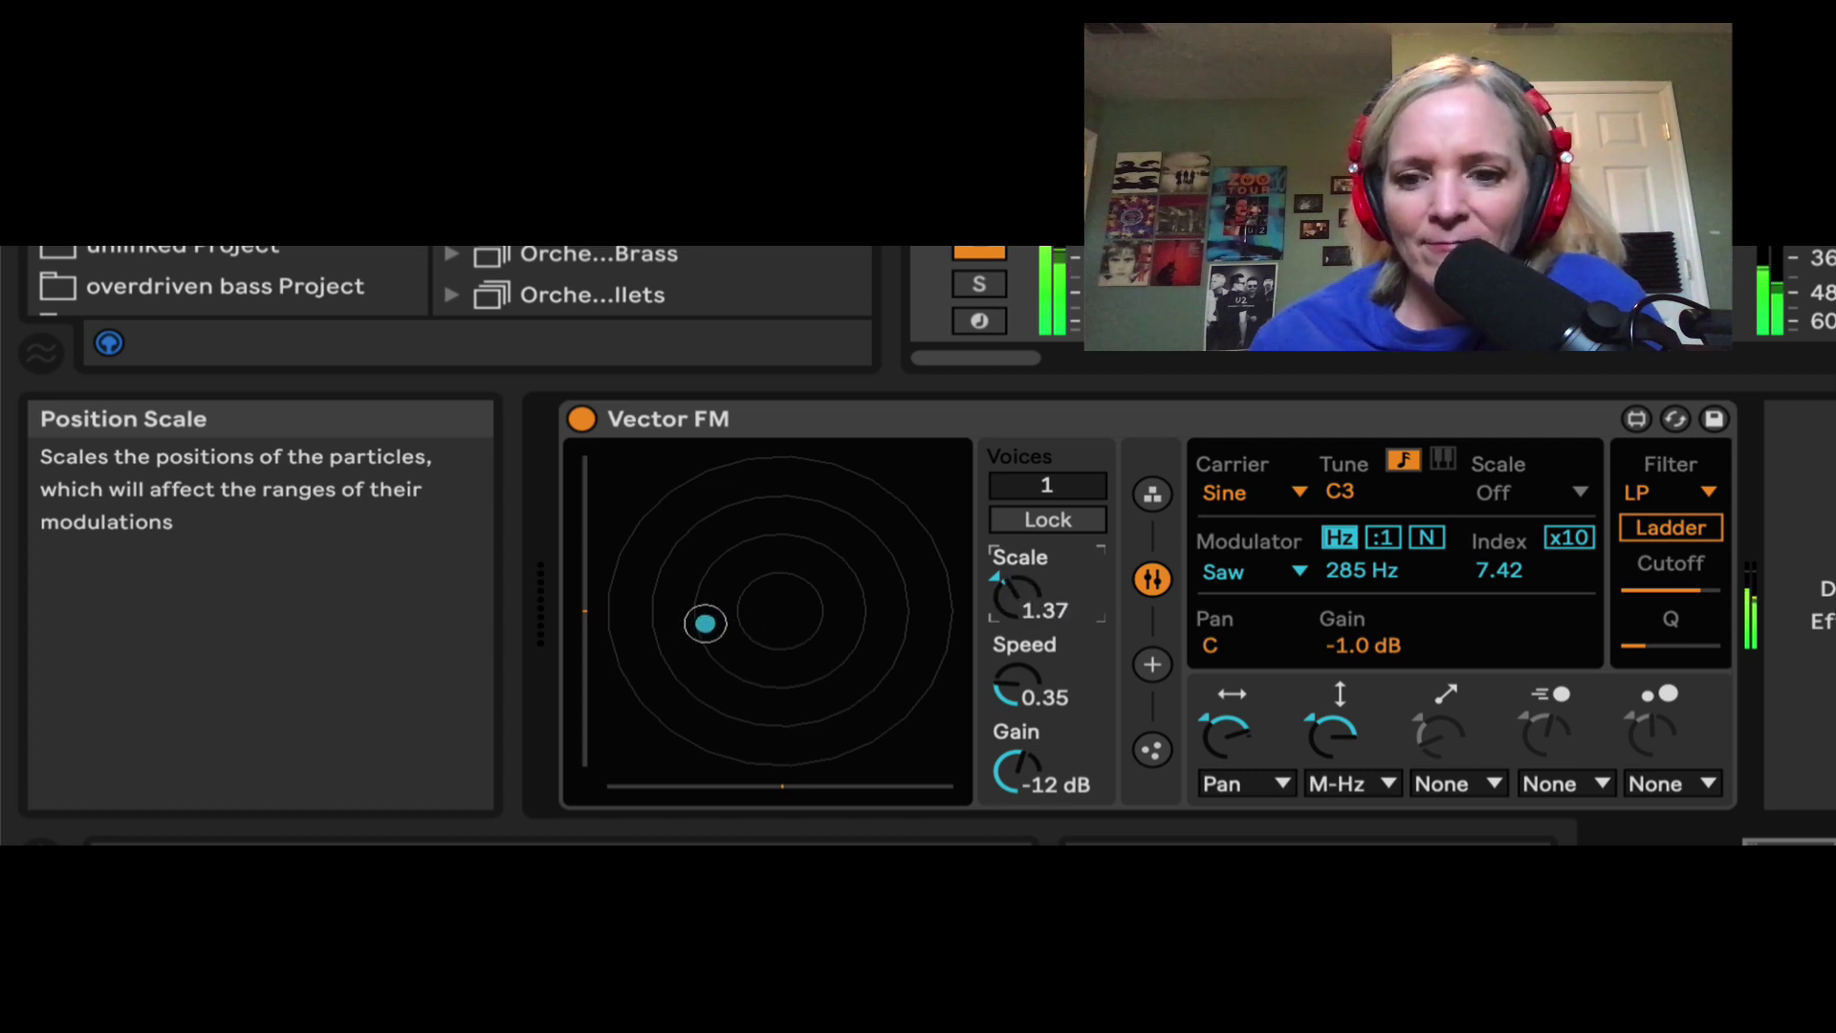
{"action": "left_click", "coordinate": [1363, 570]}
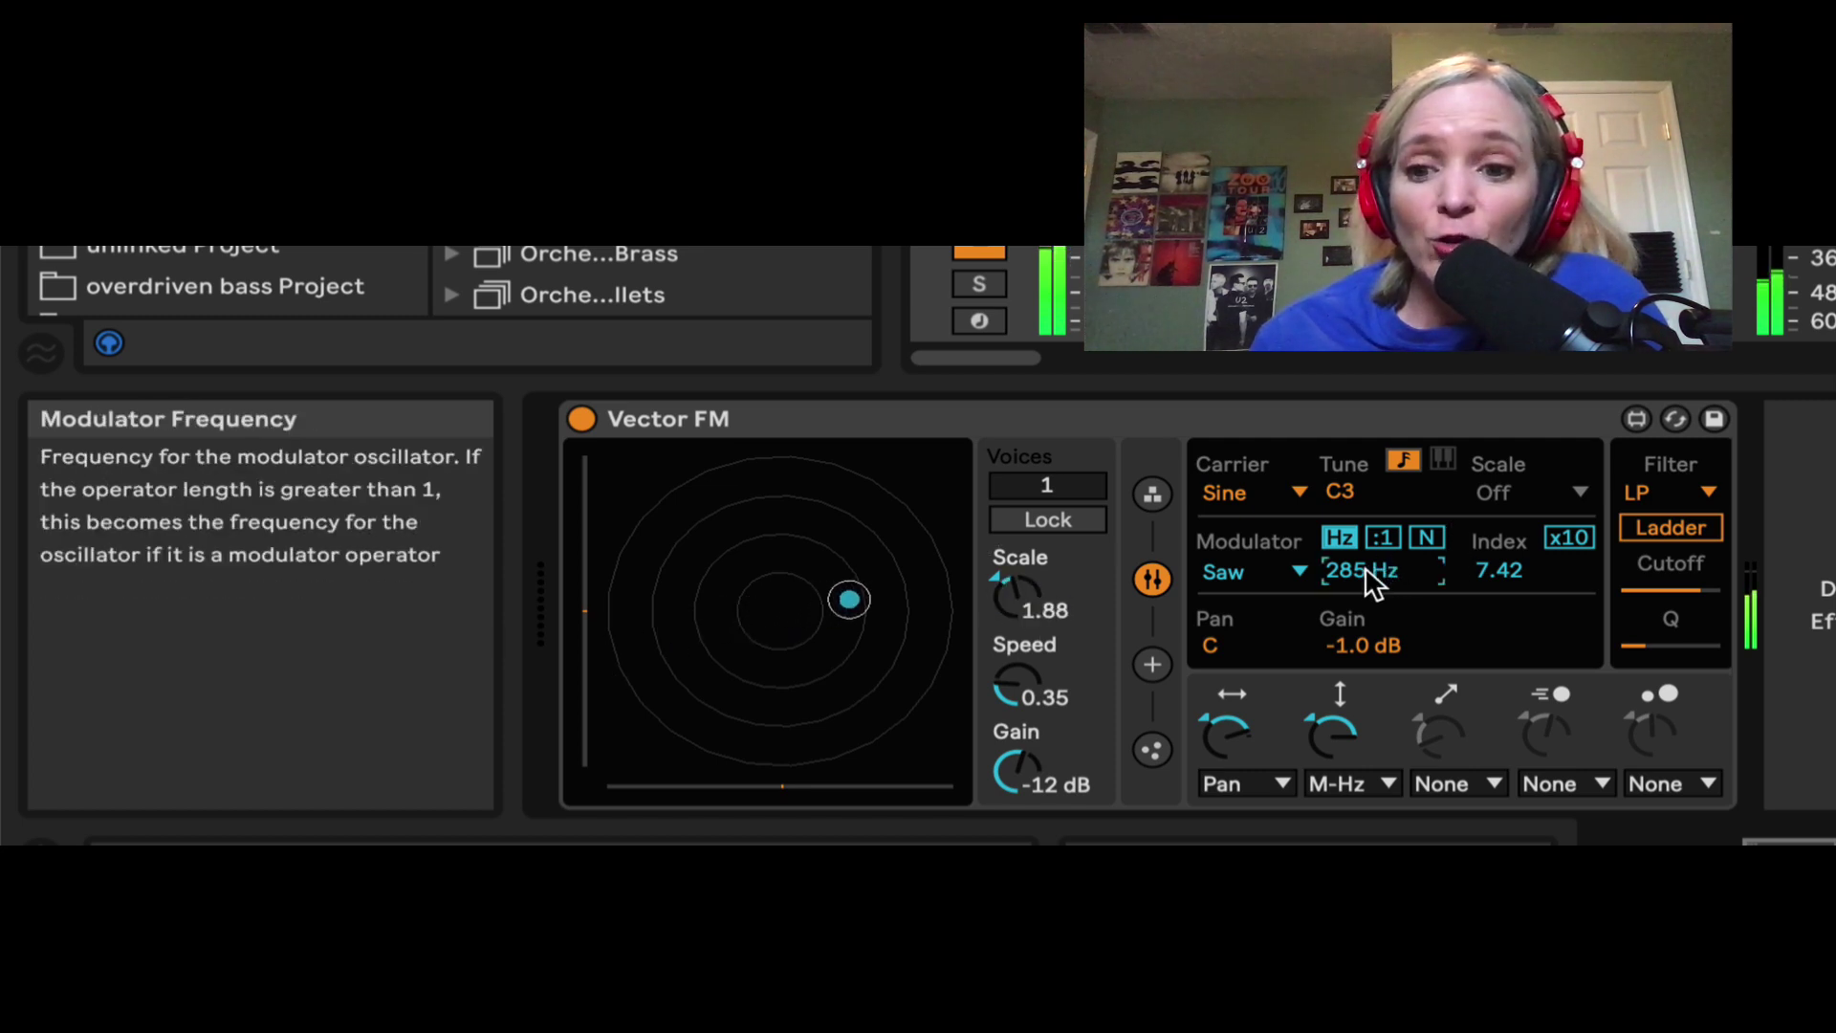
{"action": "left_click_drag", "start_coordinate": [1363, 570], "coordinate": [1364, 563]}
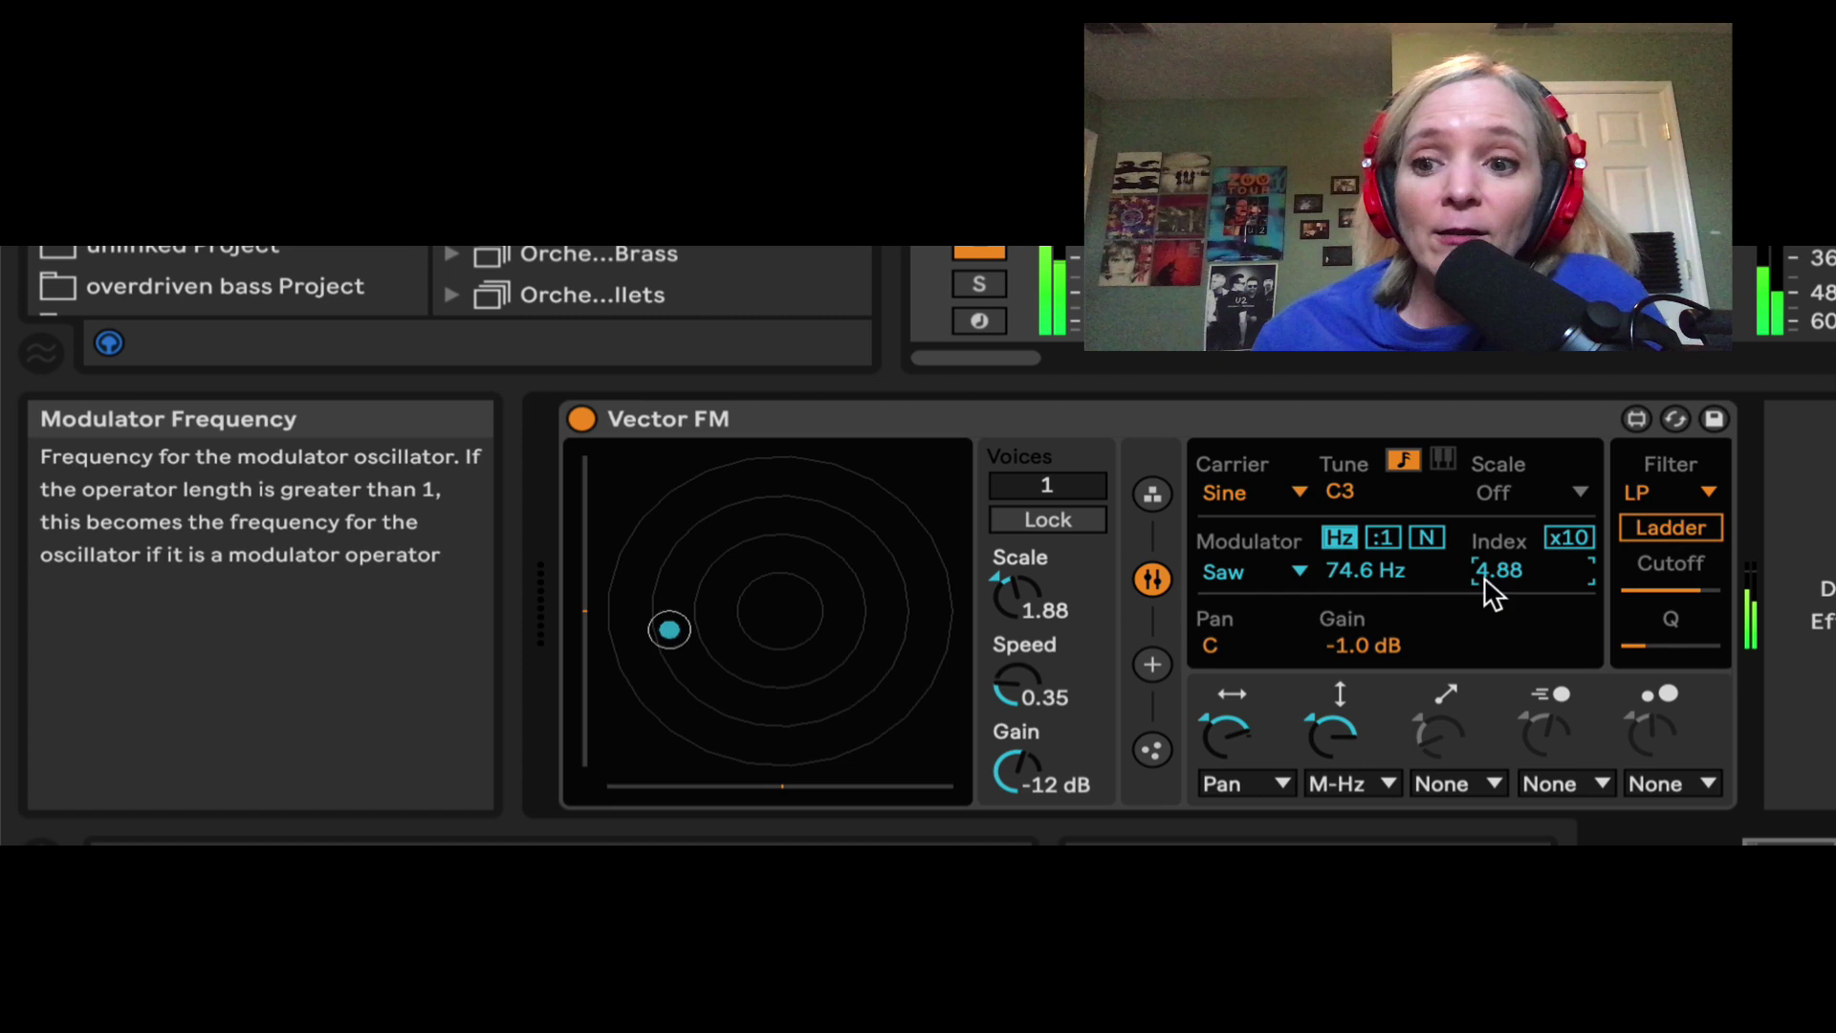
{"action": "left_click", "coordinate": [1331, 732]}
{"action": "left_click_drag", "start_coordinate": [1329, 732], "coordinate": [1329, 758]}
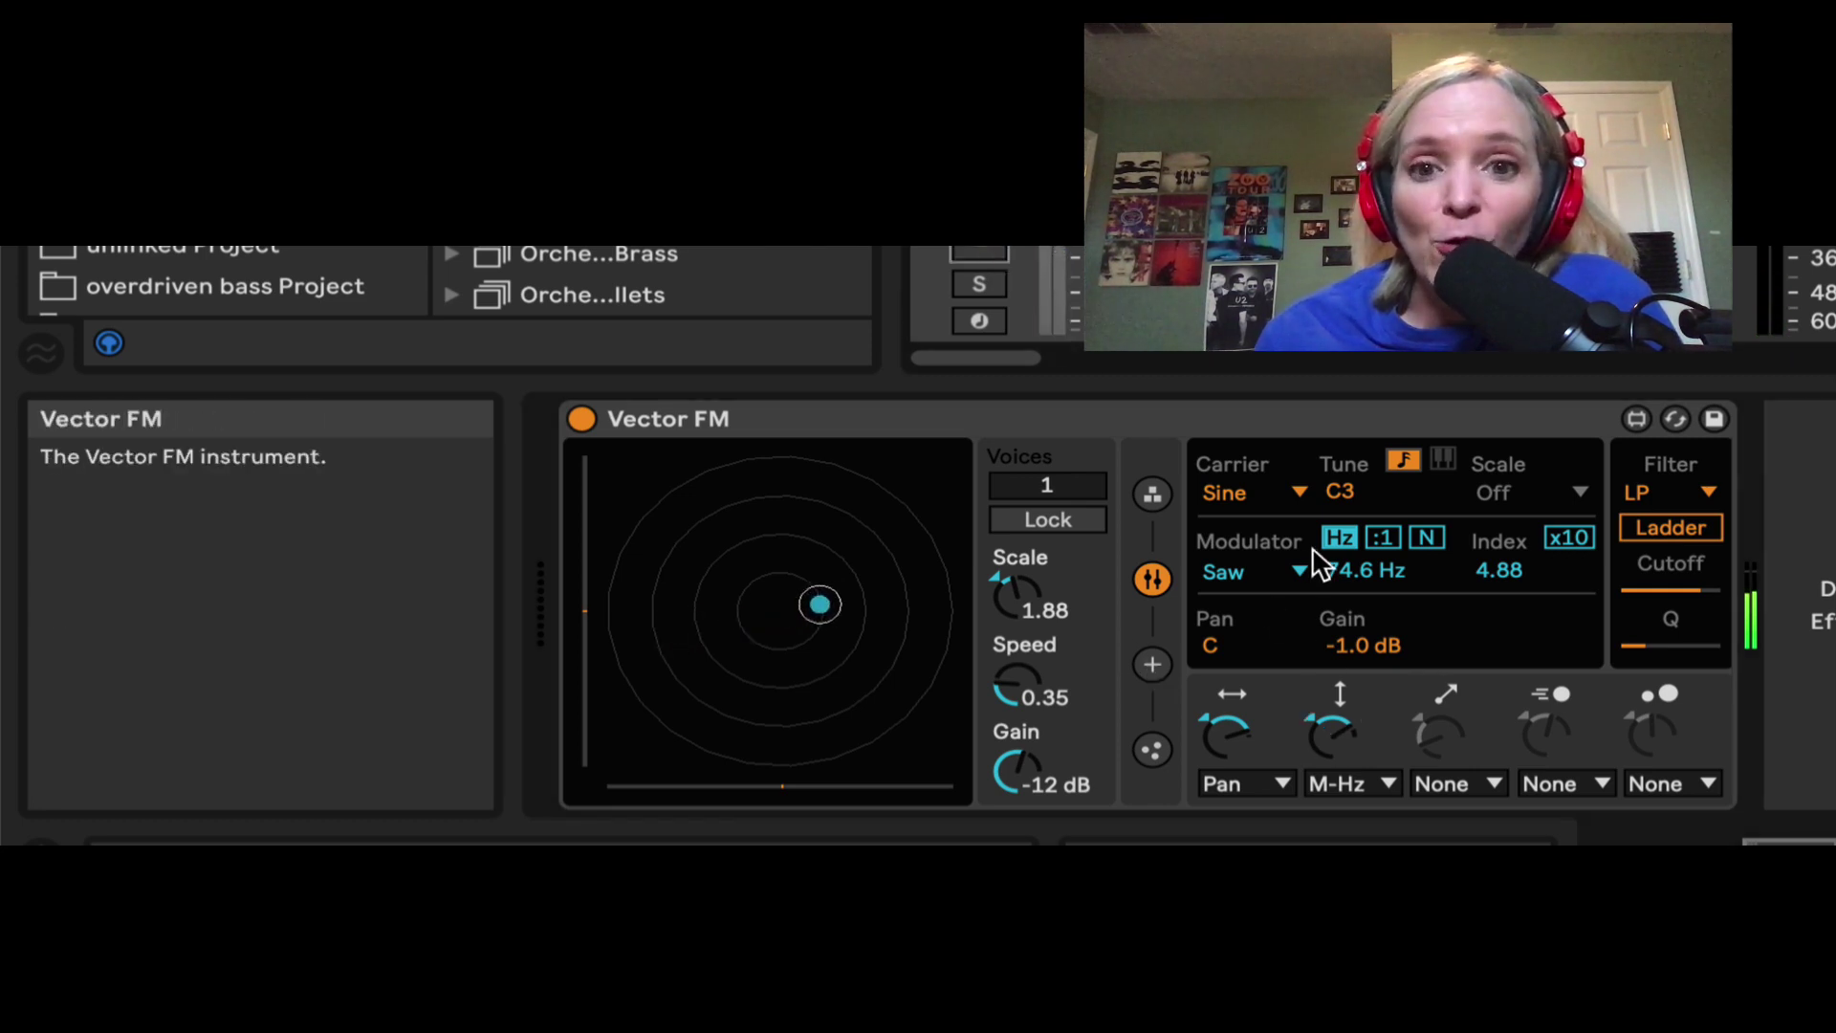
In Operator Settings, set 2 voices and two operators, cycling the routings before choosing combination 2
{"action": "left_click", "coordinate": [1153, 494]}
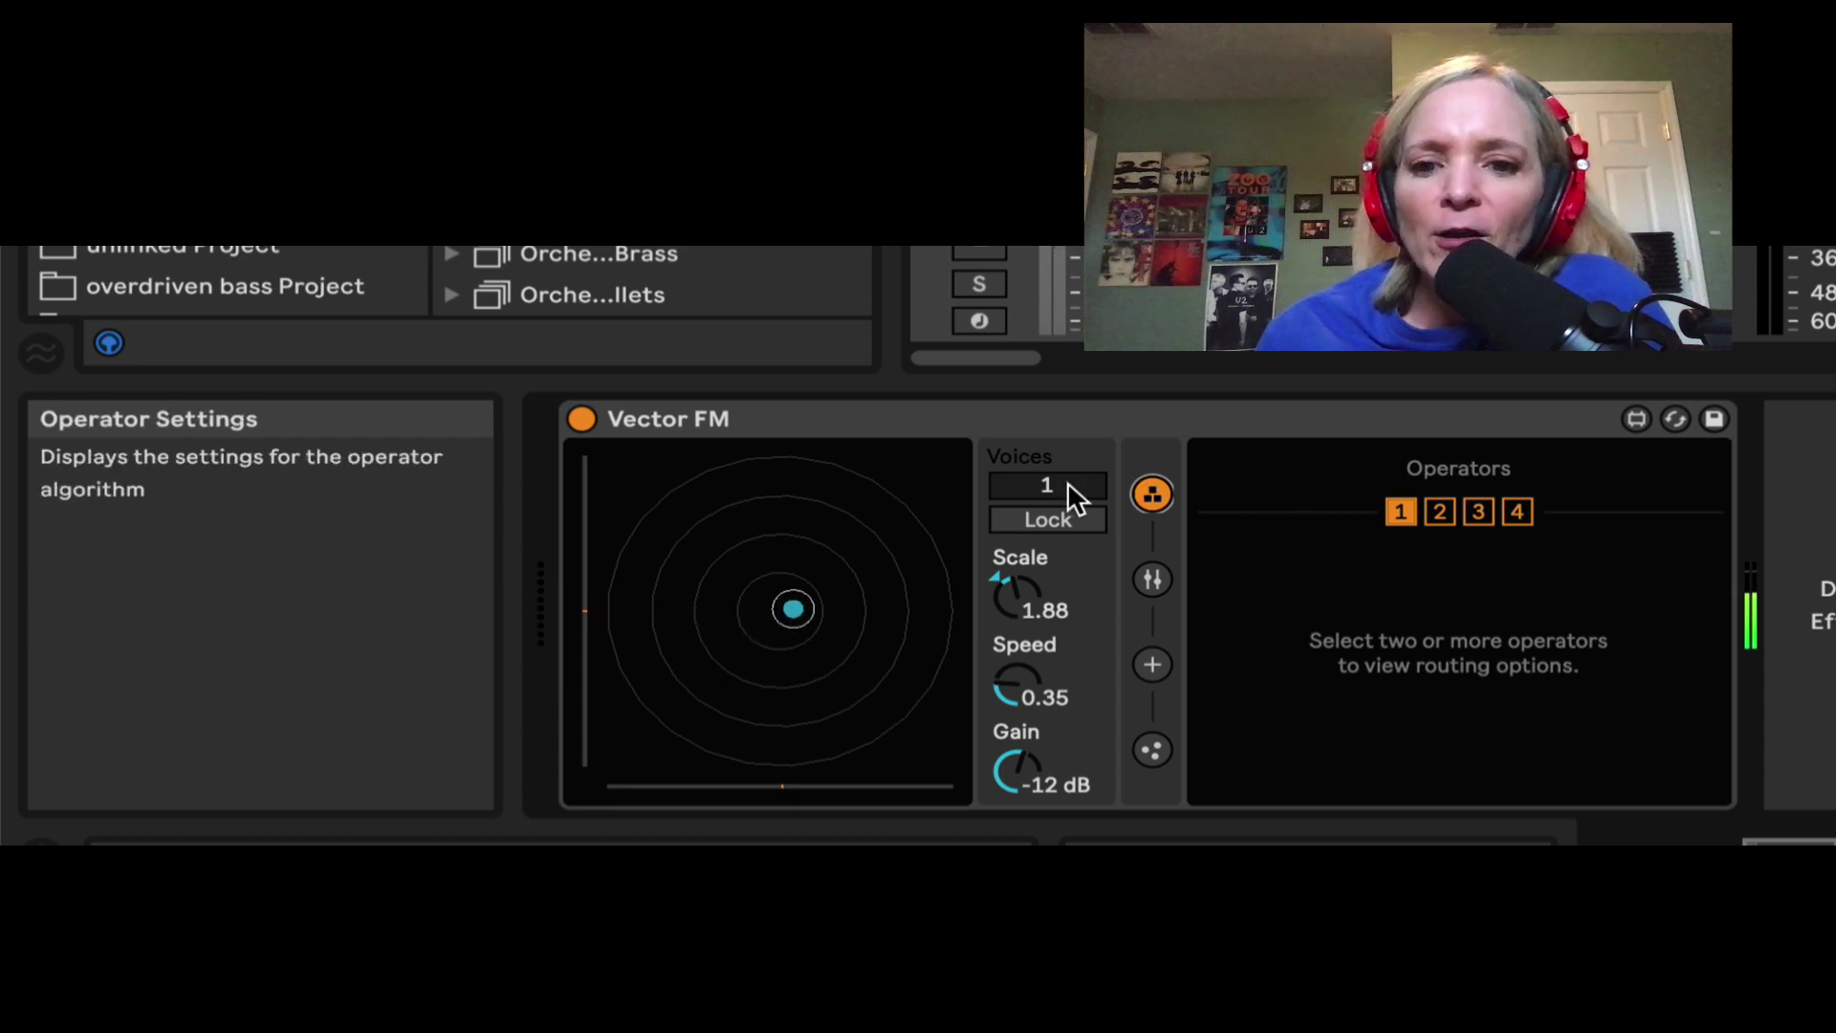
{"action": "left_click_drag", "start_coordinate": [1065, 485], "coordinate": [1065, 472]}
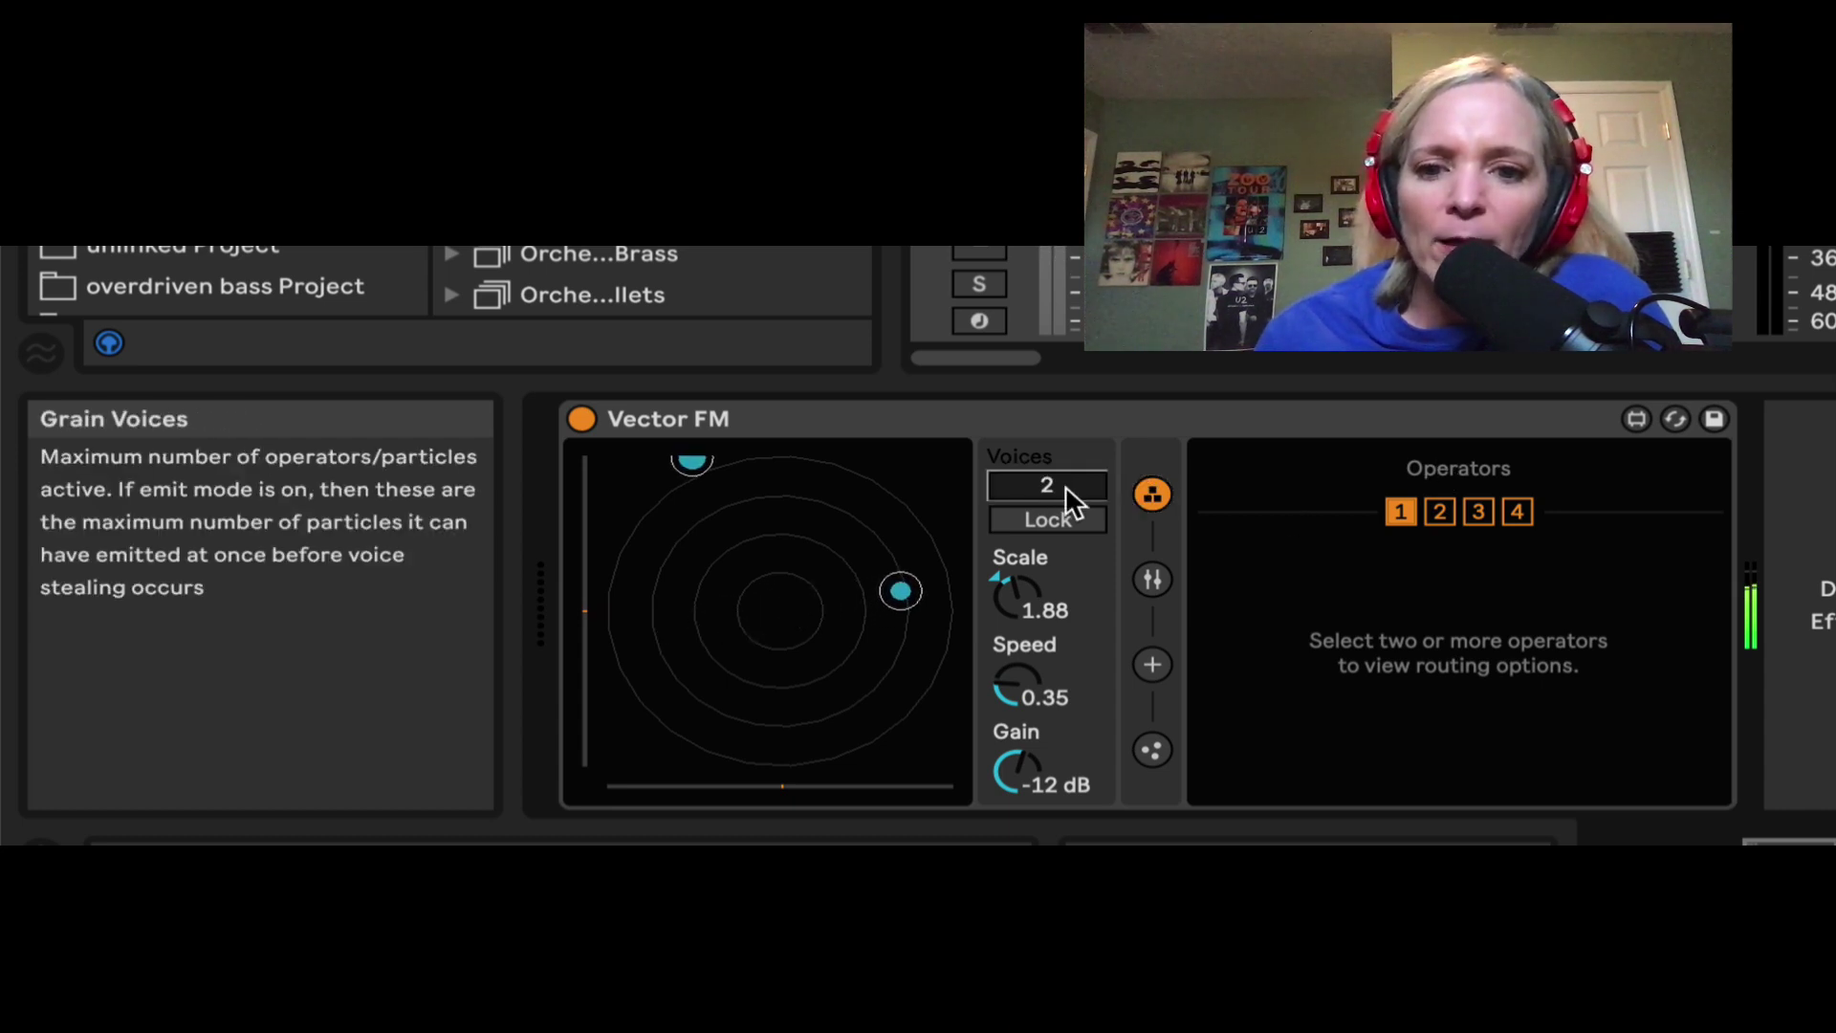
{"action": "left_click", "coordinate": [1439, 510]}
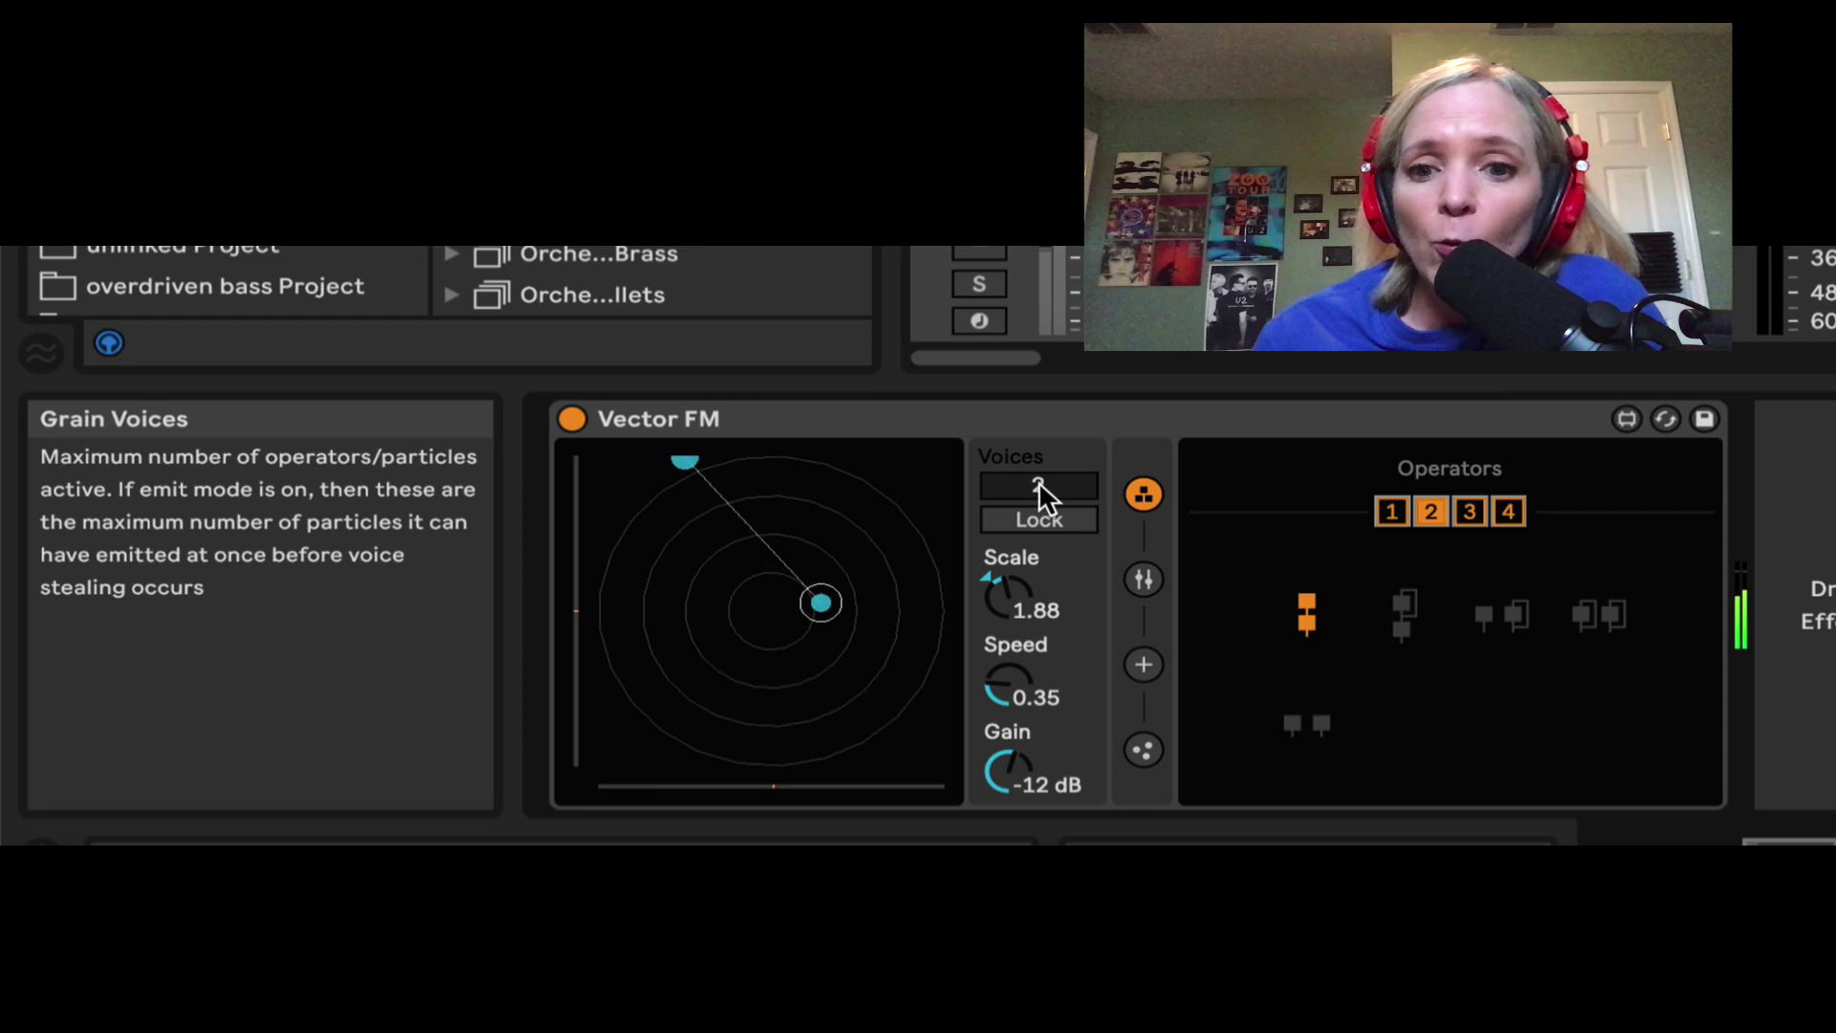
{"action": "left_click", "coordinate": [1433, 621]}
{"action": "left_click", "coordinate": [1511, 617]}
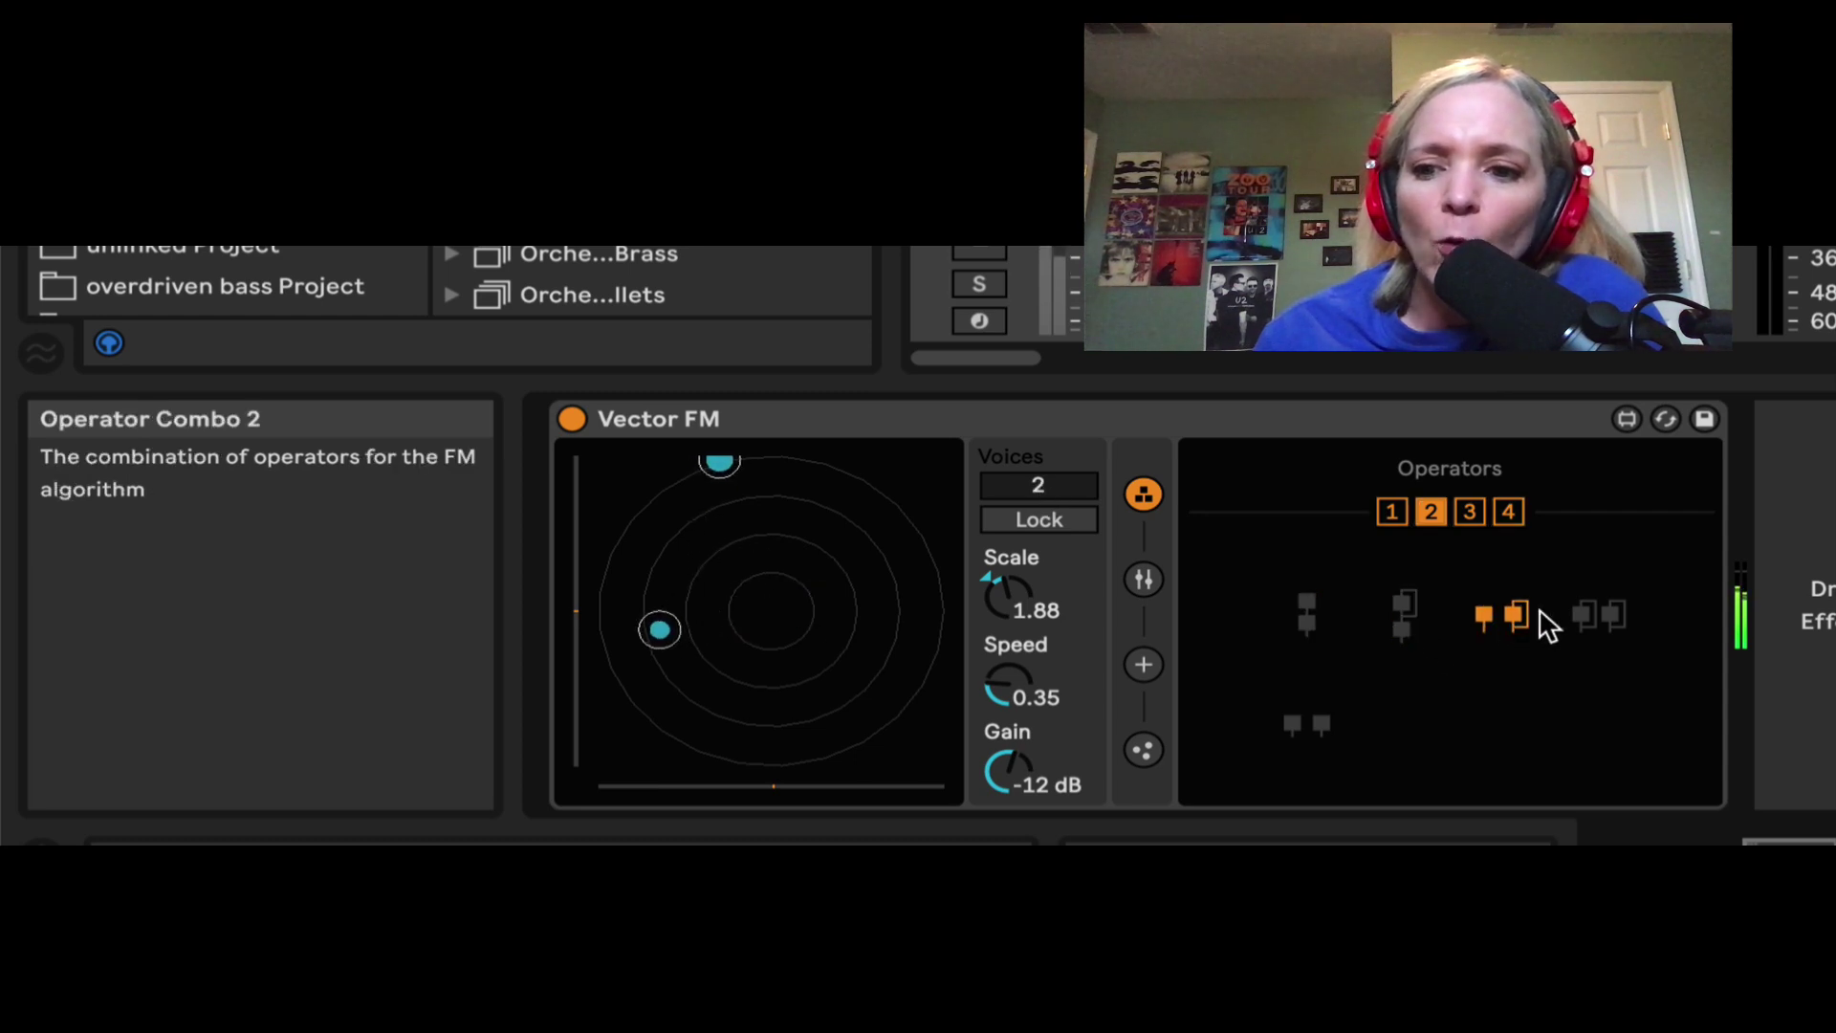
{"action": "left_click", "coordinate": [1587, 617]}
{"action": "left_click", "coordinate": [1484, 613]}
{"action": "left_click", "coordinate": [1400, 608]}
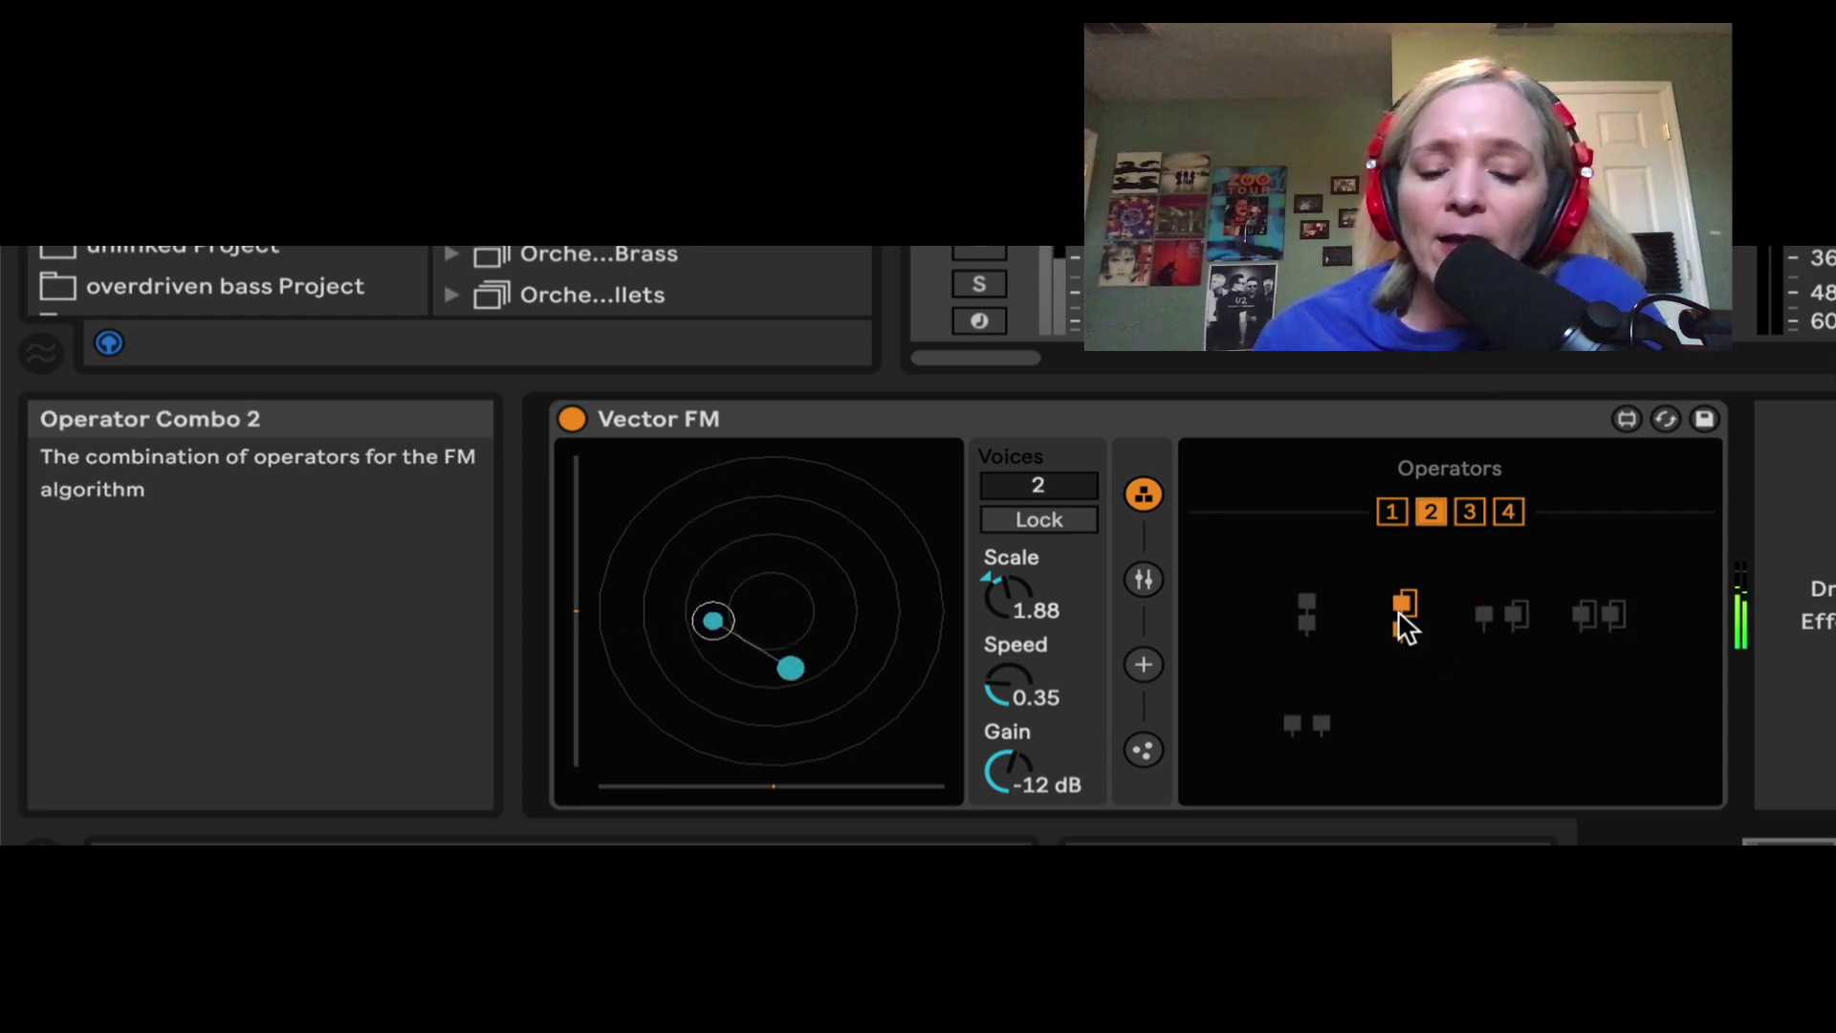
Move a particle outward, turn the track on, and pick routing combination 4 with Speed 0.17
{"action": "left_click_drag", "start_coordinate": [814, 603], "coordinate": [890, 591]}
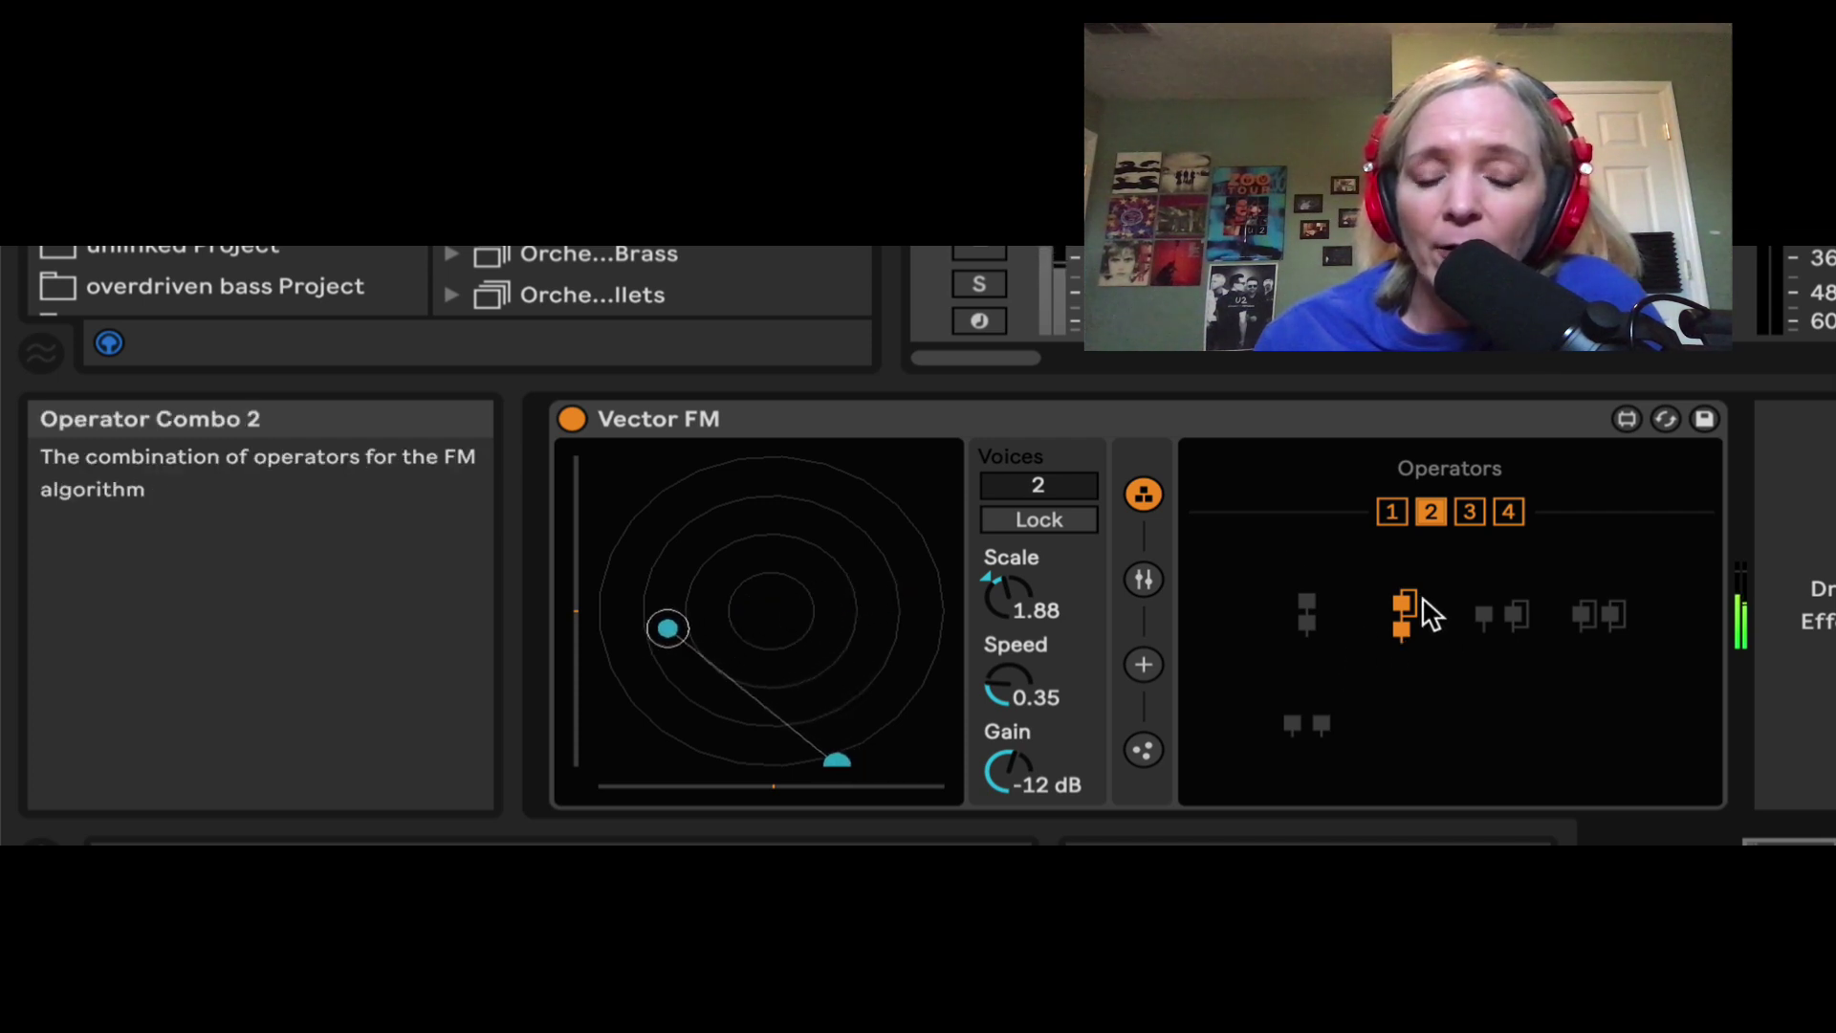
{"action": "left_click", "coordinate": [1005, 250]}
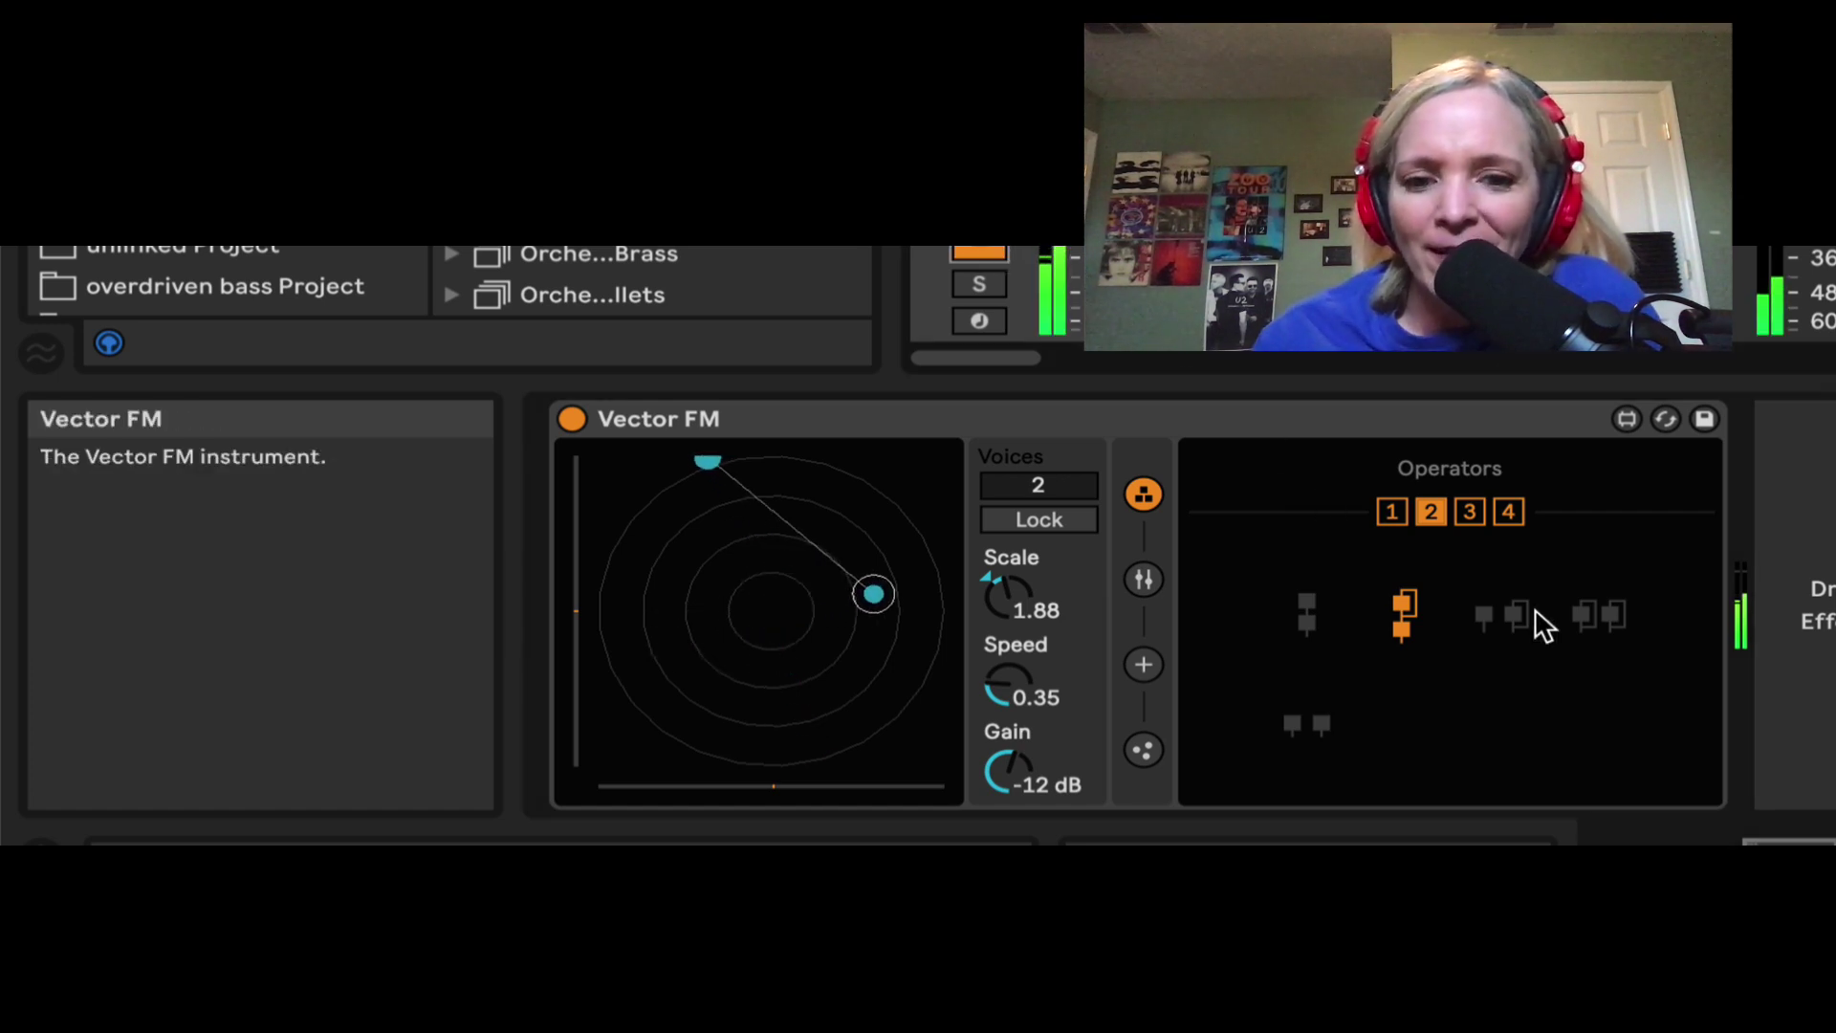
{"action": "mouse_move", "coordinate": [992, 656]}
{"action": "left_mouse_down"}
{"action": "mouse_move", "coordinate": [992, 564]}
{"action": "mouse_move", "coordinate": [992, 623]}
{"action": "left_mouse_up"}
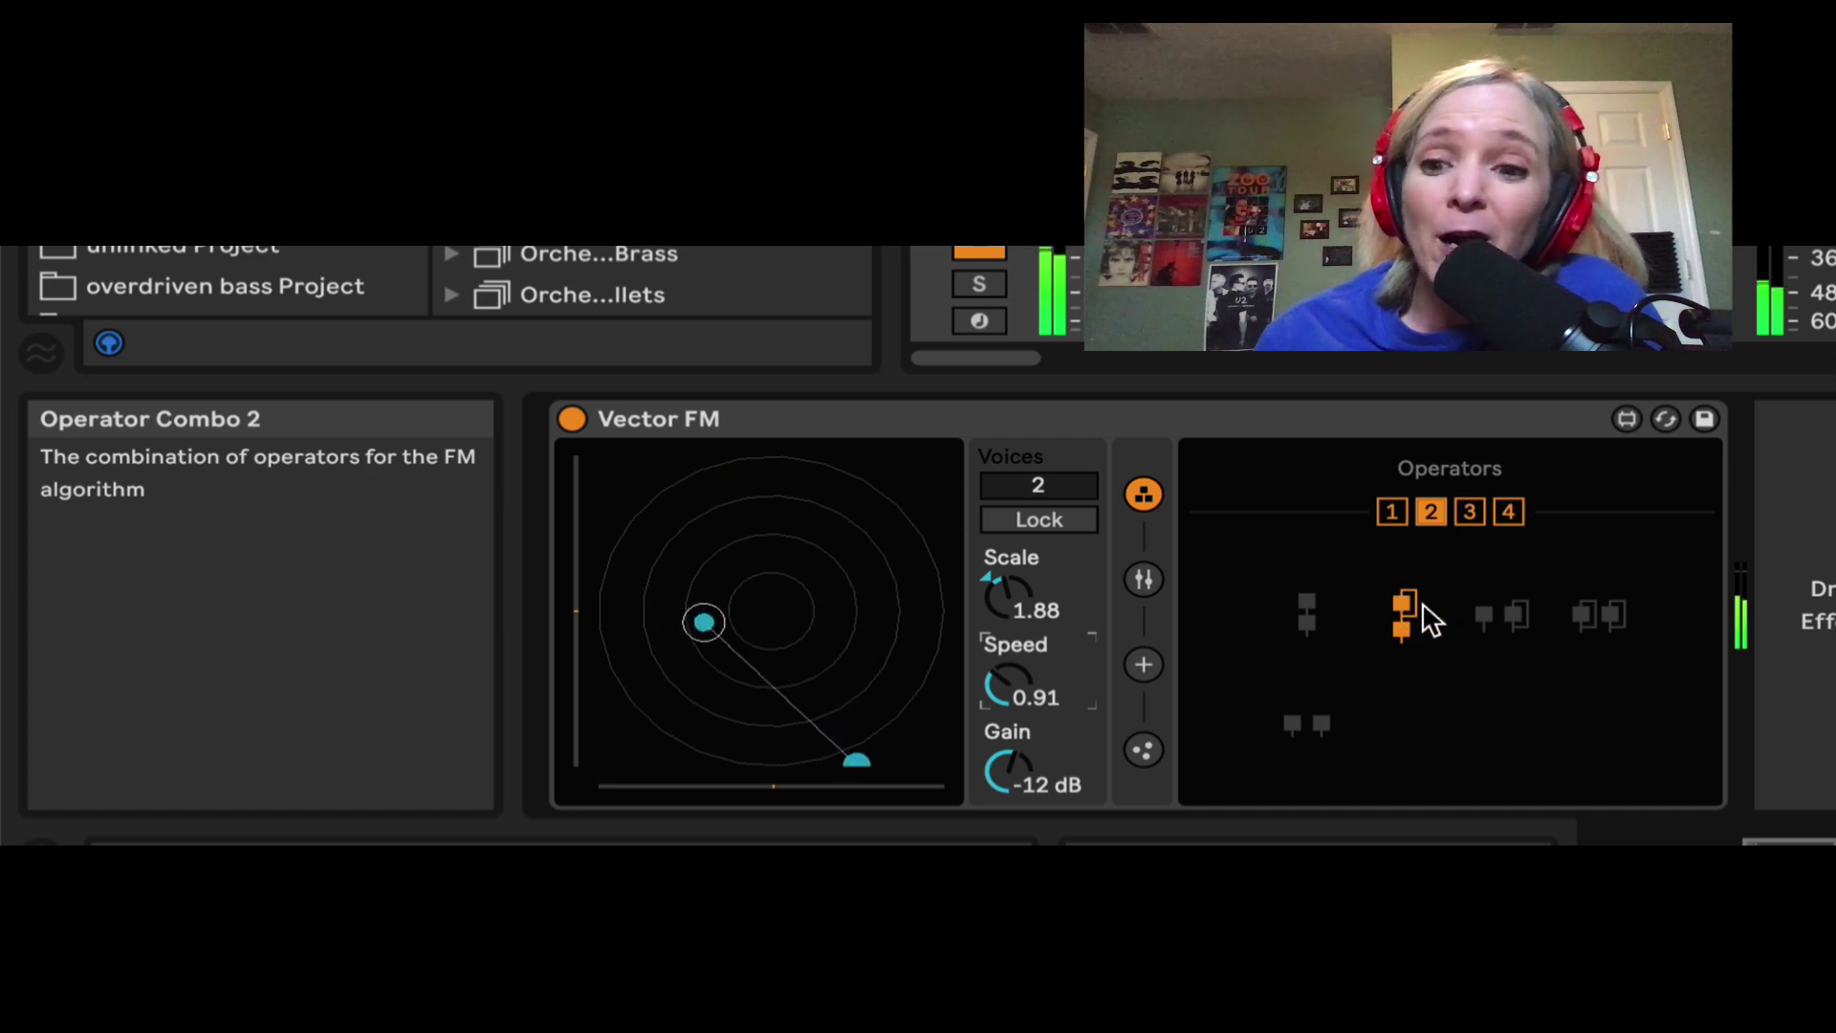
{"action": "left_click", "coordinate": [1610, 616]}
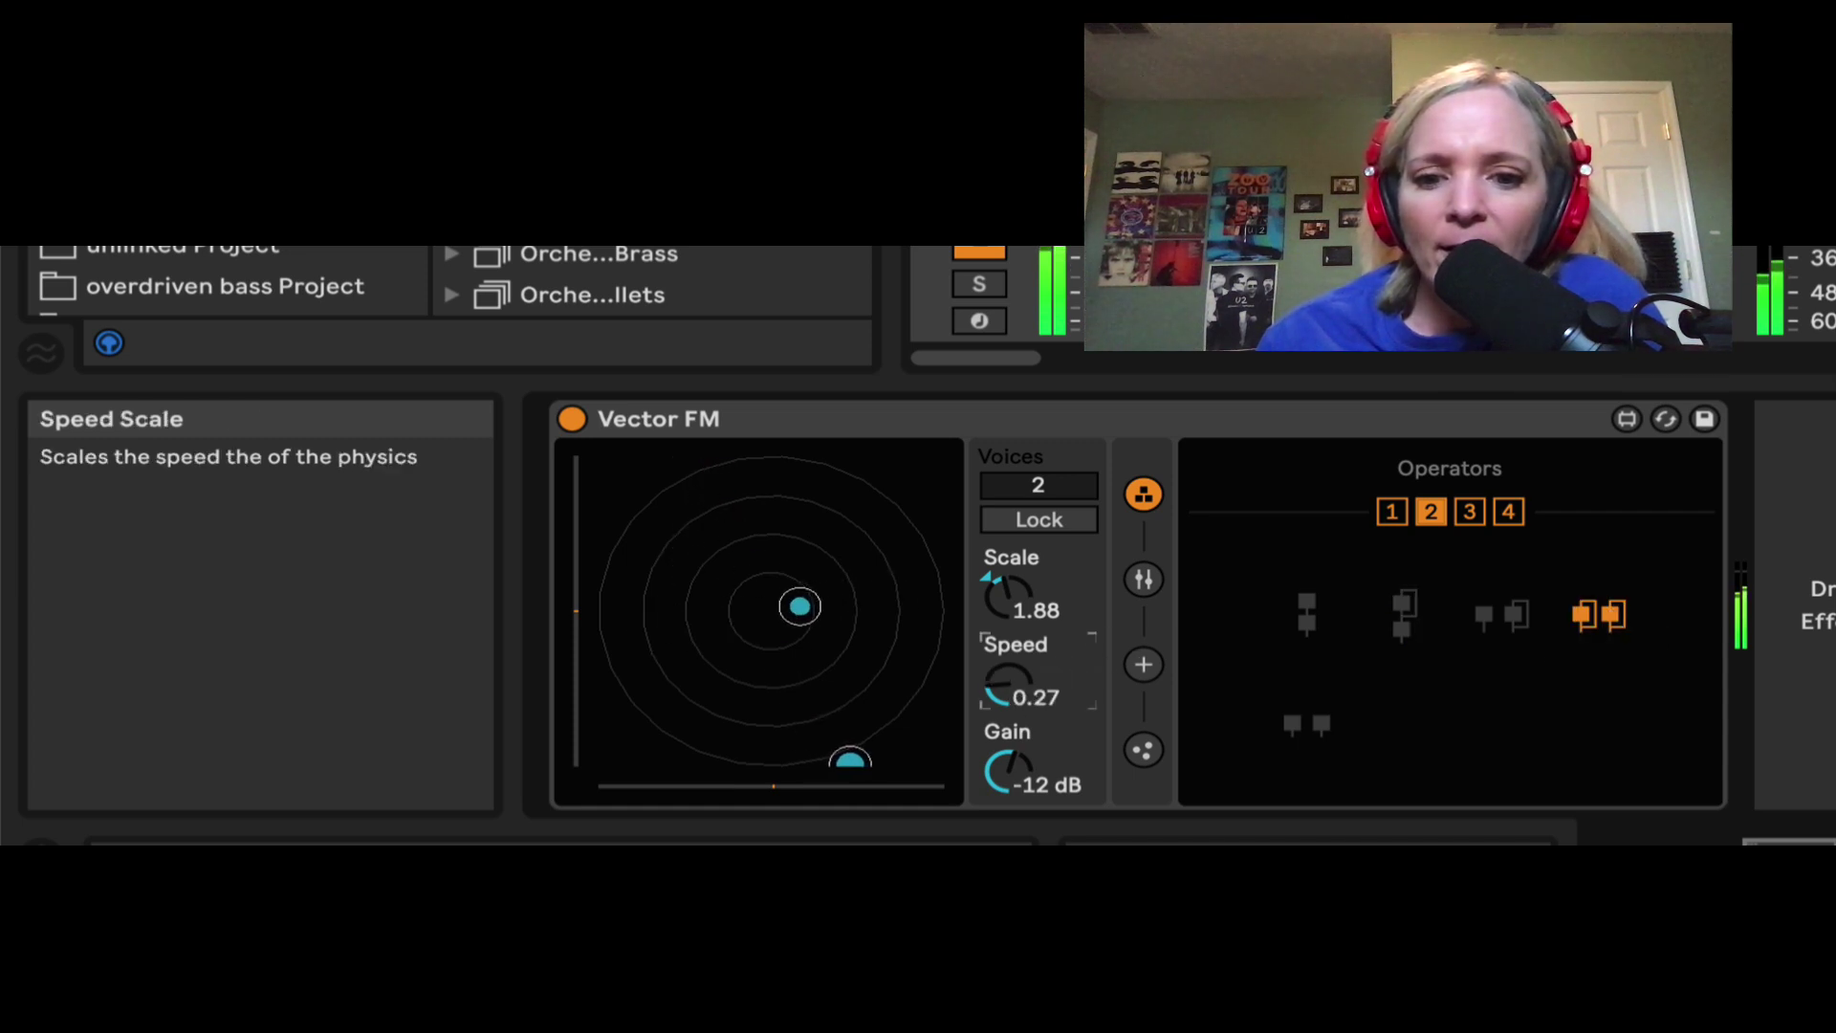
{"action": "left_click_drag", "start_coordinate": [1006, 685], "coordinate": [1006, 708]}
Lower the index to 2.59 and modulator frequency to 13.9 Hz, and raise Speed to 1.81
{"action": "left_click", "coordinate": [1143, 578]}
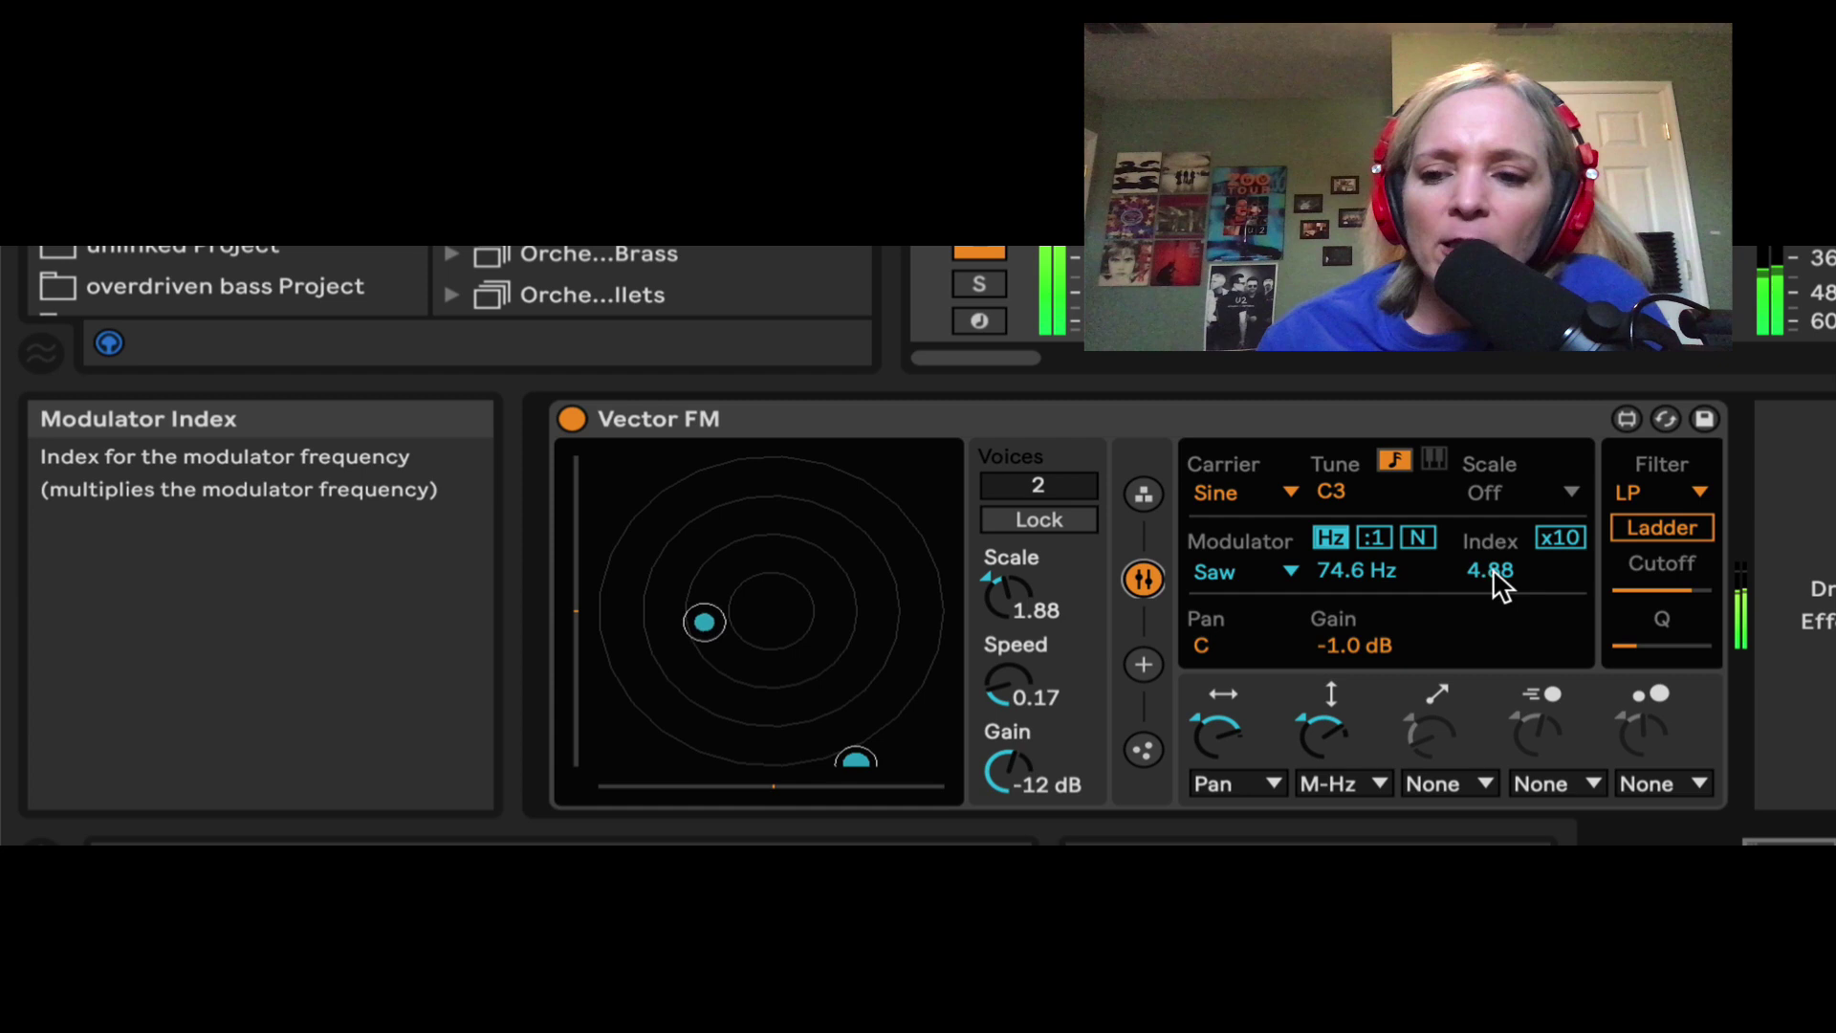
{"action": "left_click_drag", "start_coordinate": [1498, 584], "coordinate": [1497, 652]}
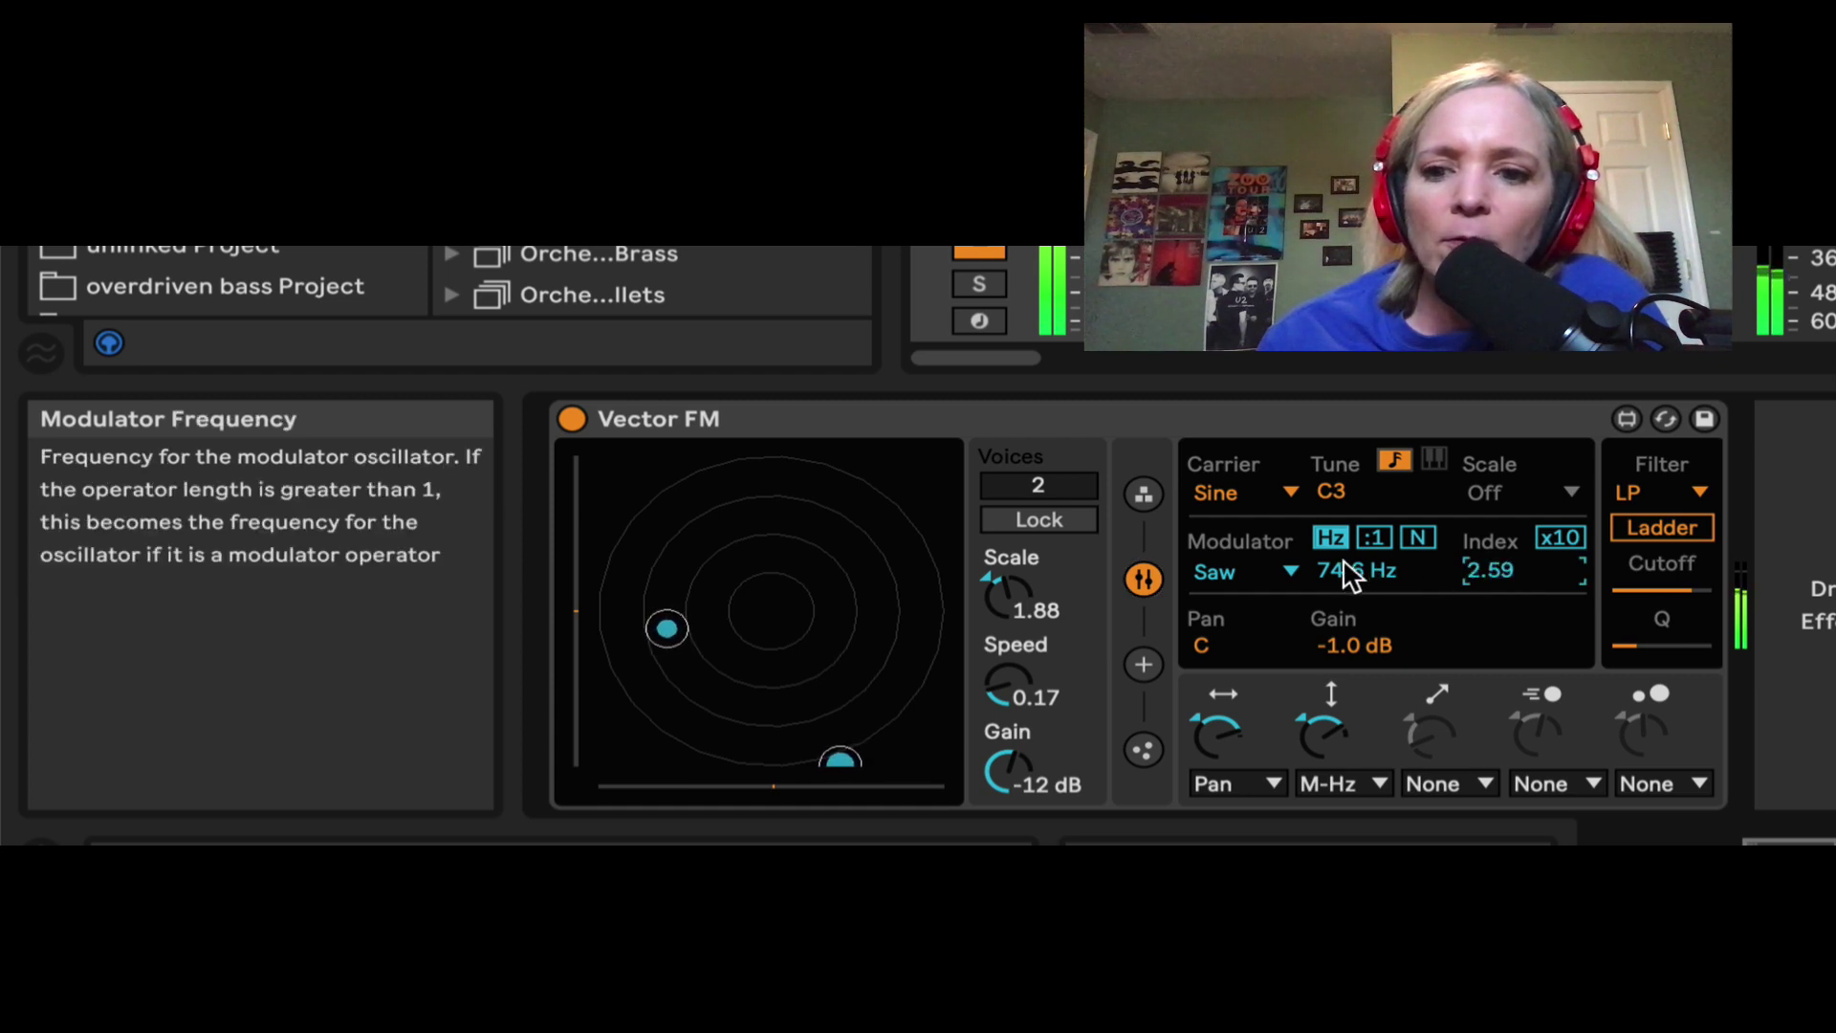
{"action": "left_click_drag", "start_coordinate": [1349, 574], "coordinate": [1349, 622]}
{"action": "left_click_drag", "start_coordinate": [1004, 683], "coordinate": [1004, 603]}
{"action": "left_click", "coordinate": [1143, 493]}
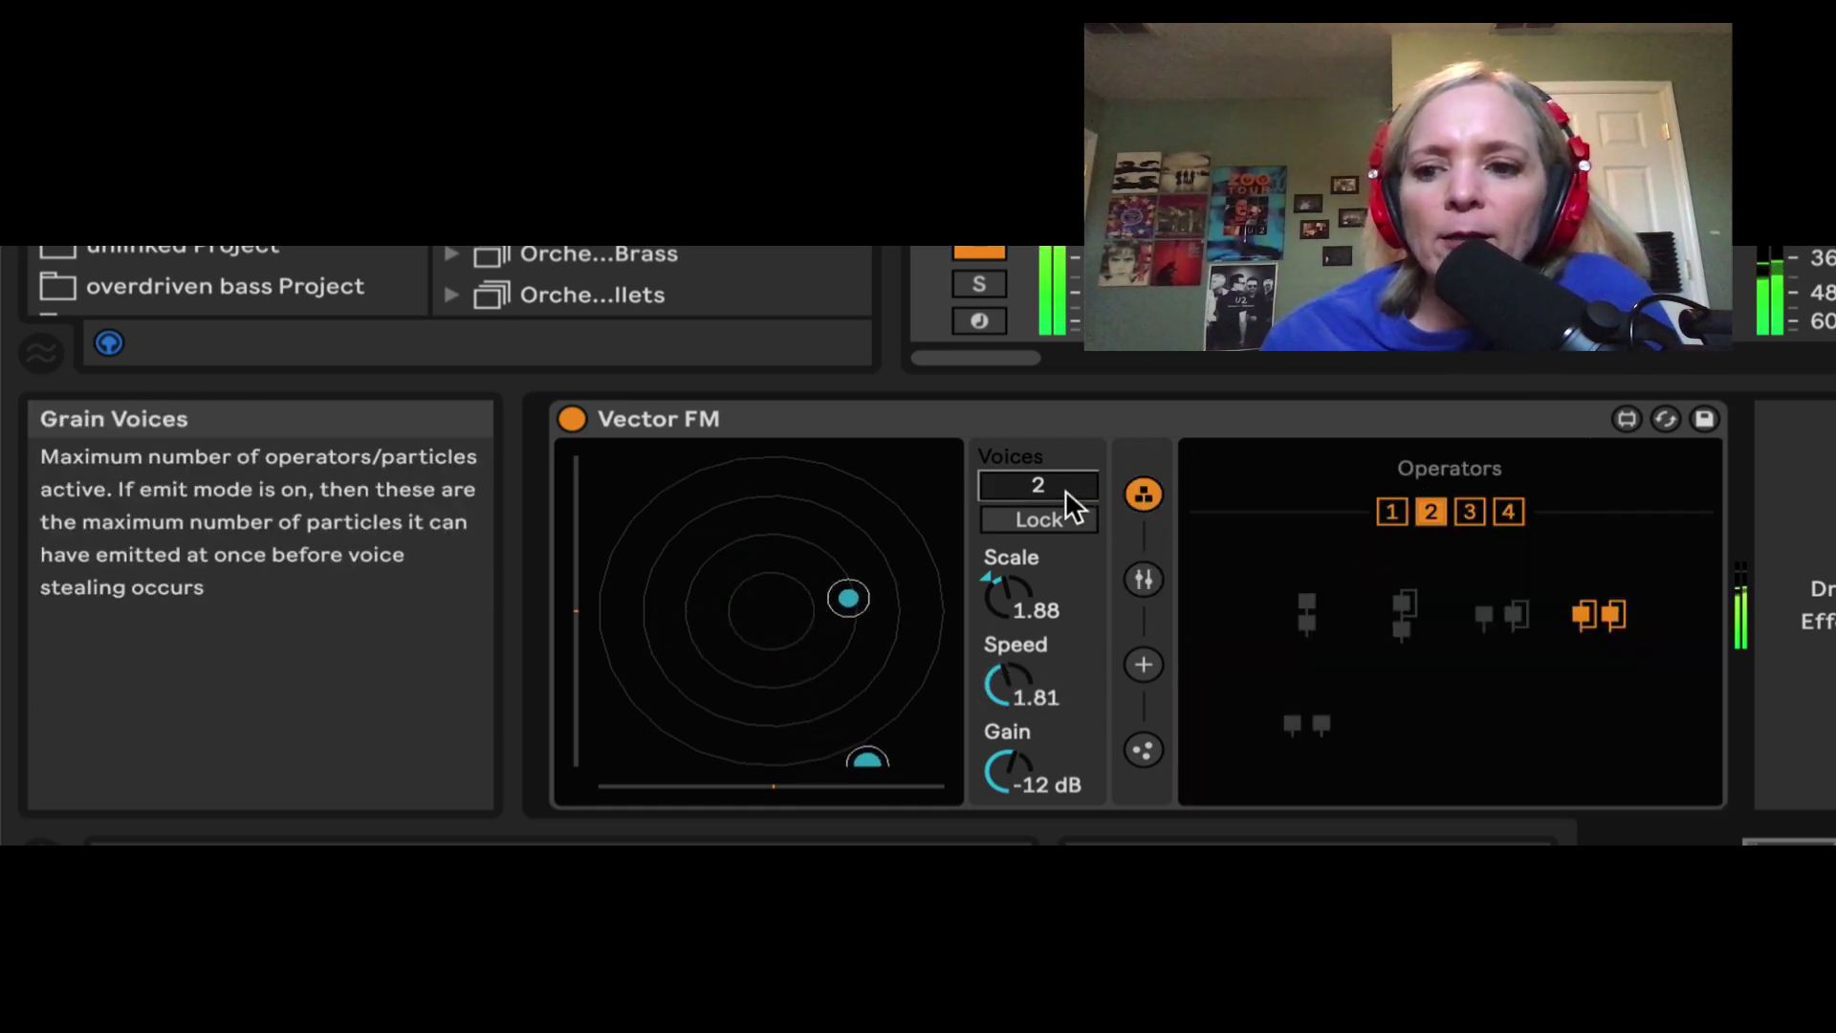
Raise Voices to 4 and use four operators, settling on the third four-operator routing pattern
{"action": "left_click", "coordinate": [1404, 619]}
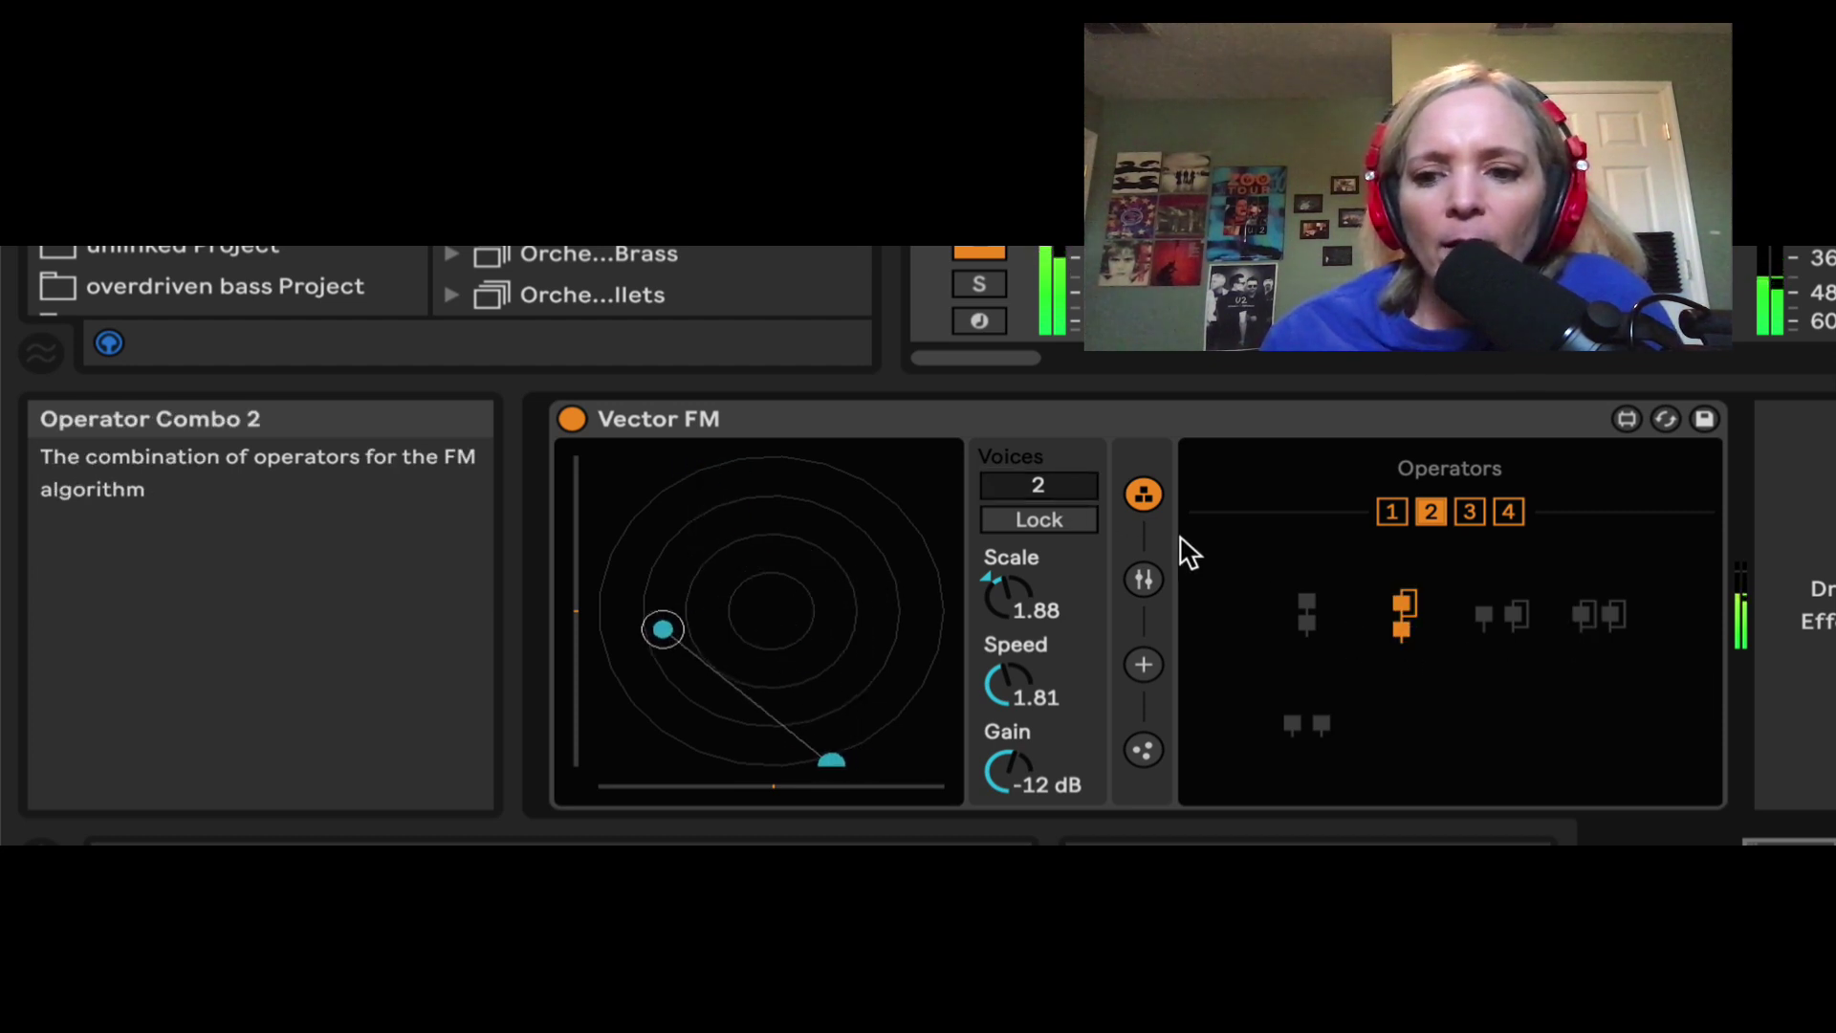
{"action": "left_click_drag", "start_coordinate": [1054, 484], "coordinate": [1054, 474]}
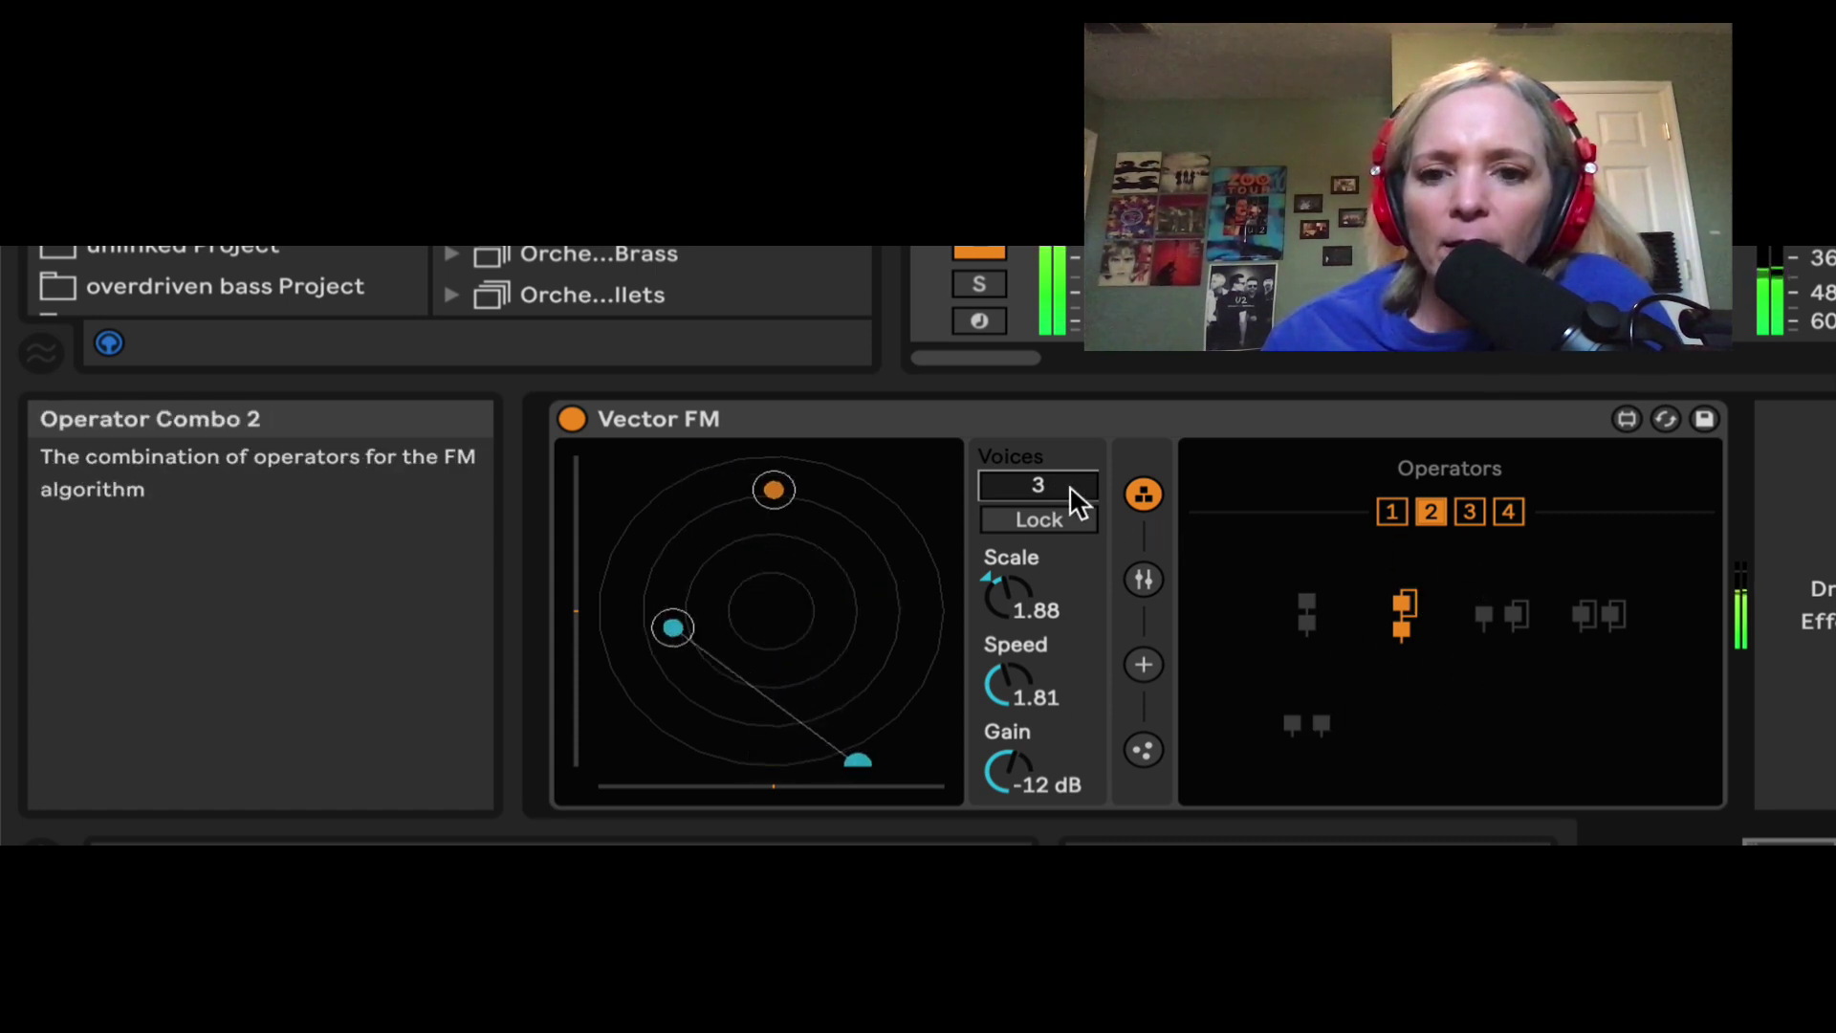
{"action": "left_click_drag", "start_coordinate": [1054, 484], "coordinate": [1054, 474]}
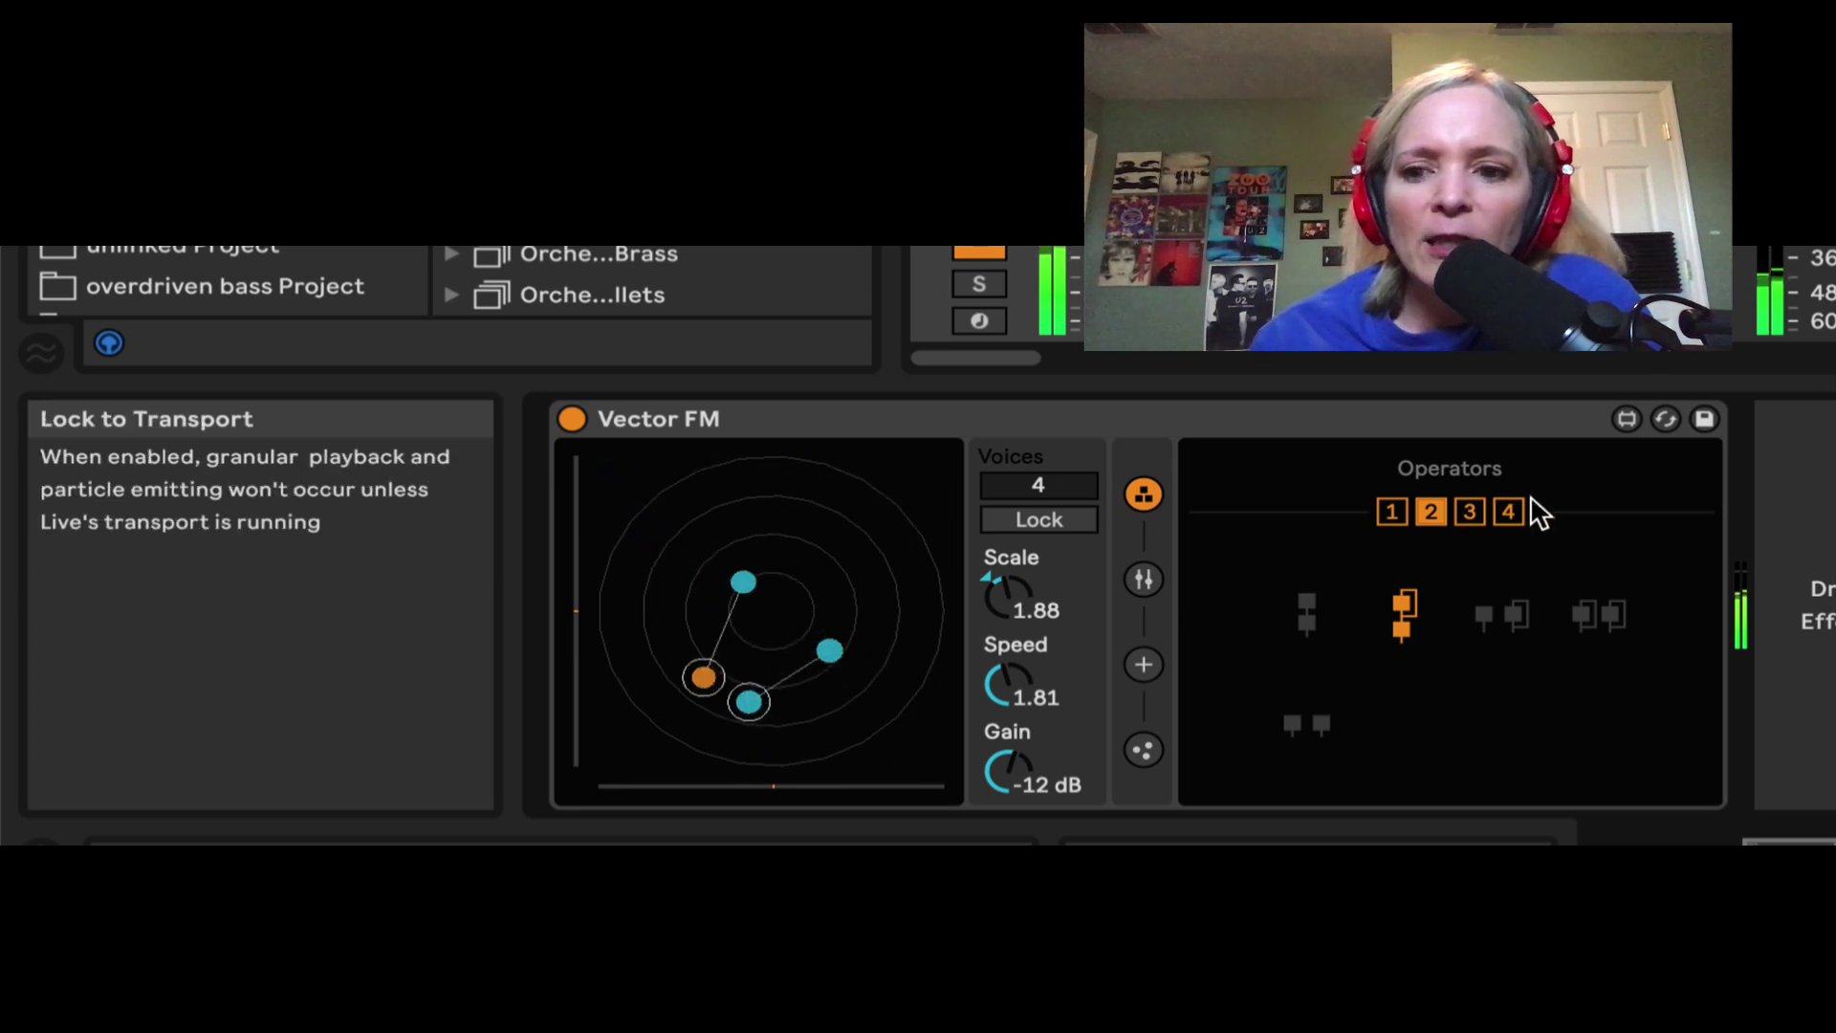
{"action": "left_click", "coordinate": [1509, 512]}
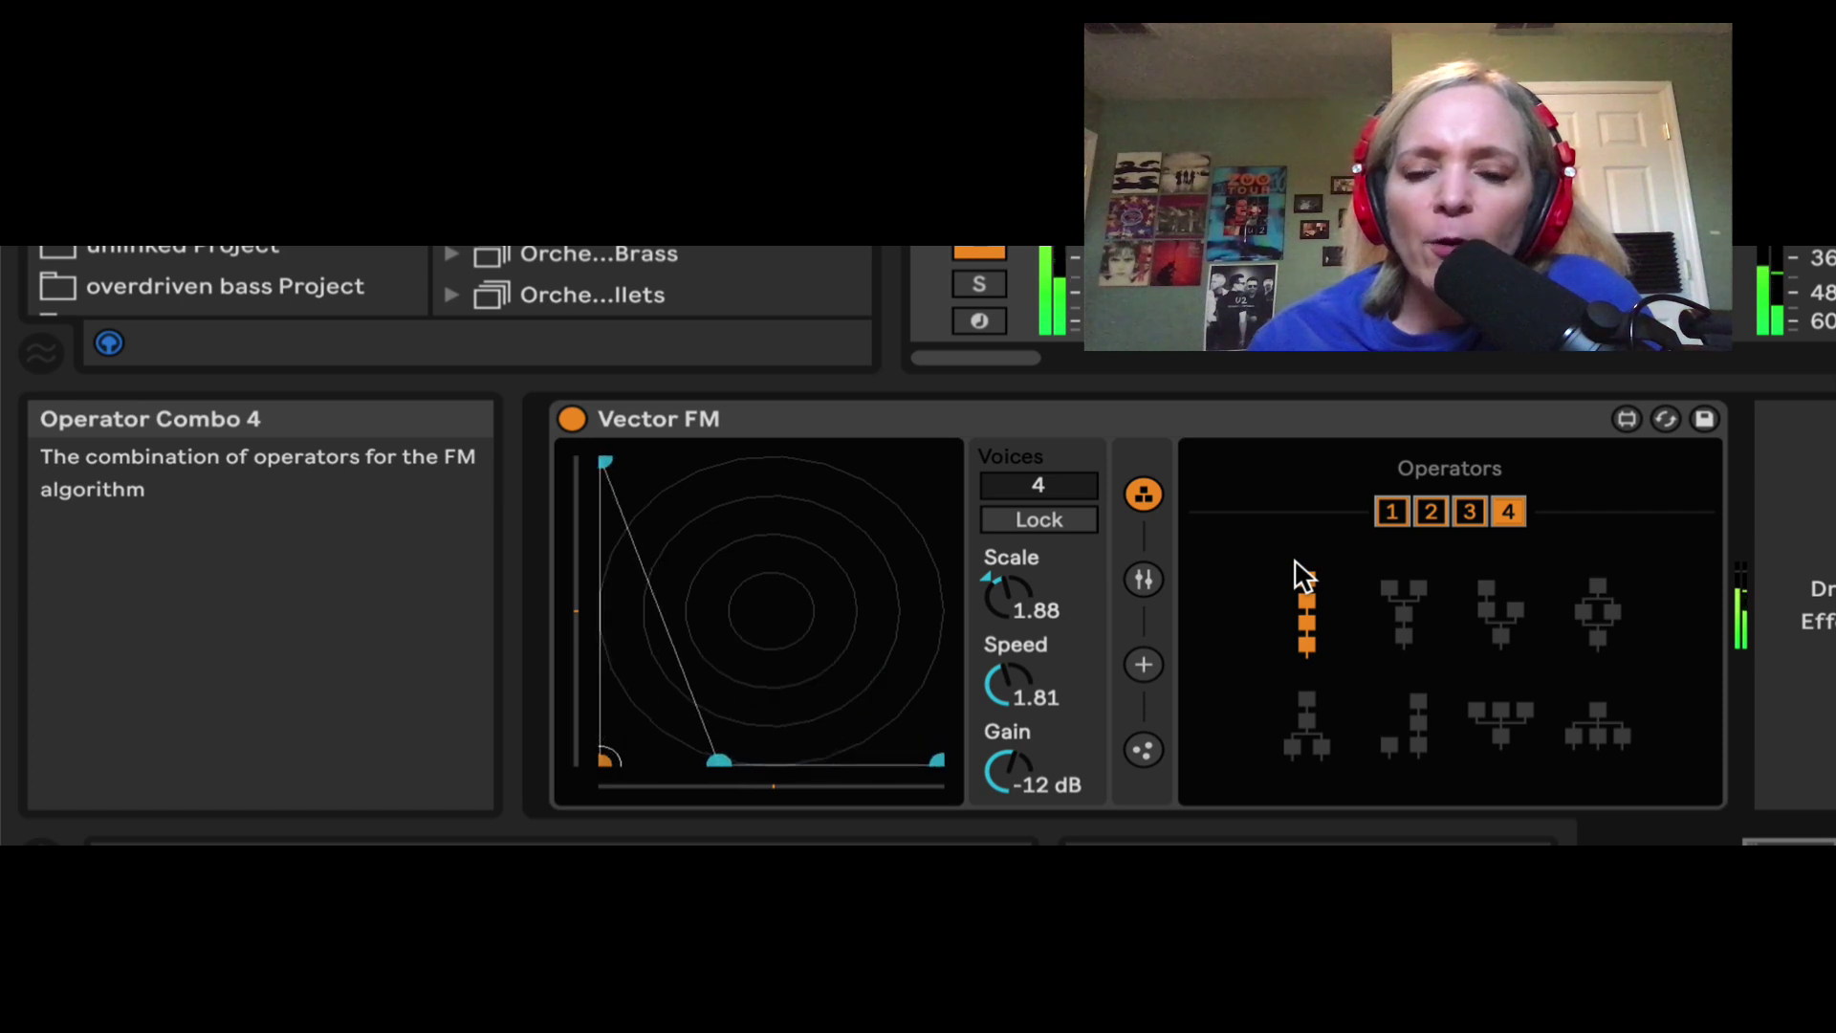
{"action": "left_click", "coordinate": [1402, 618]}
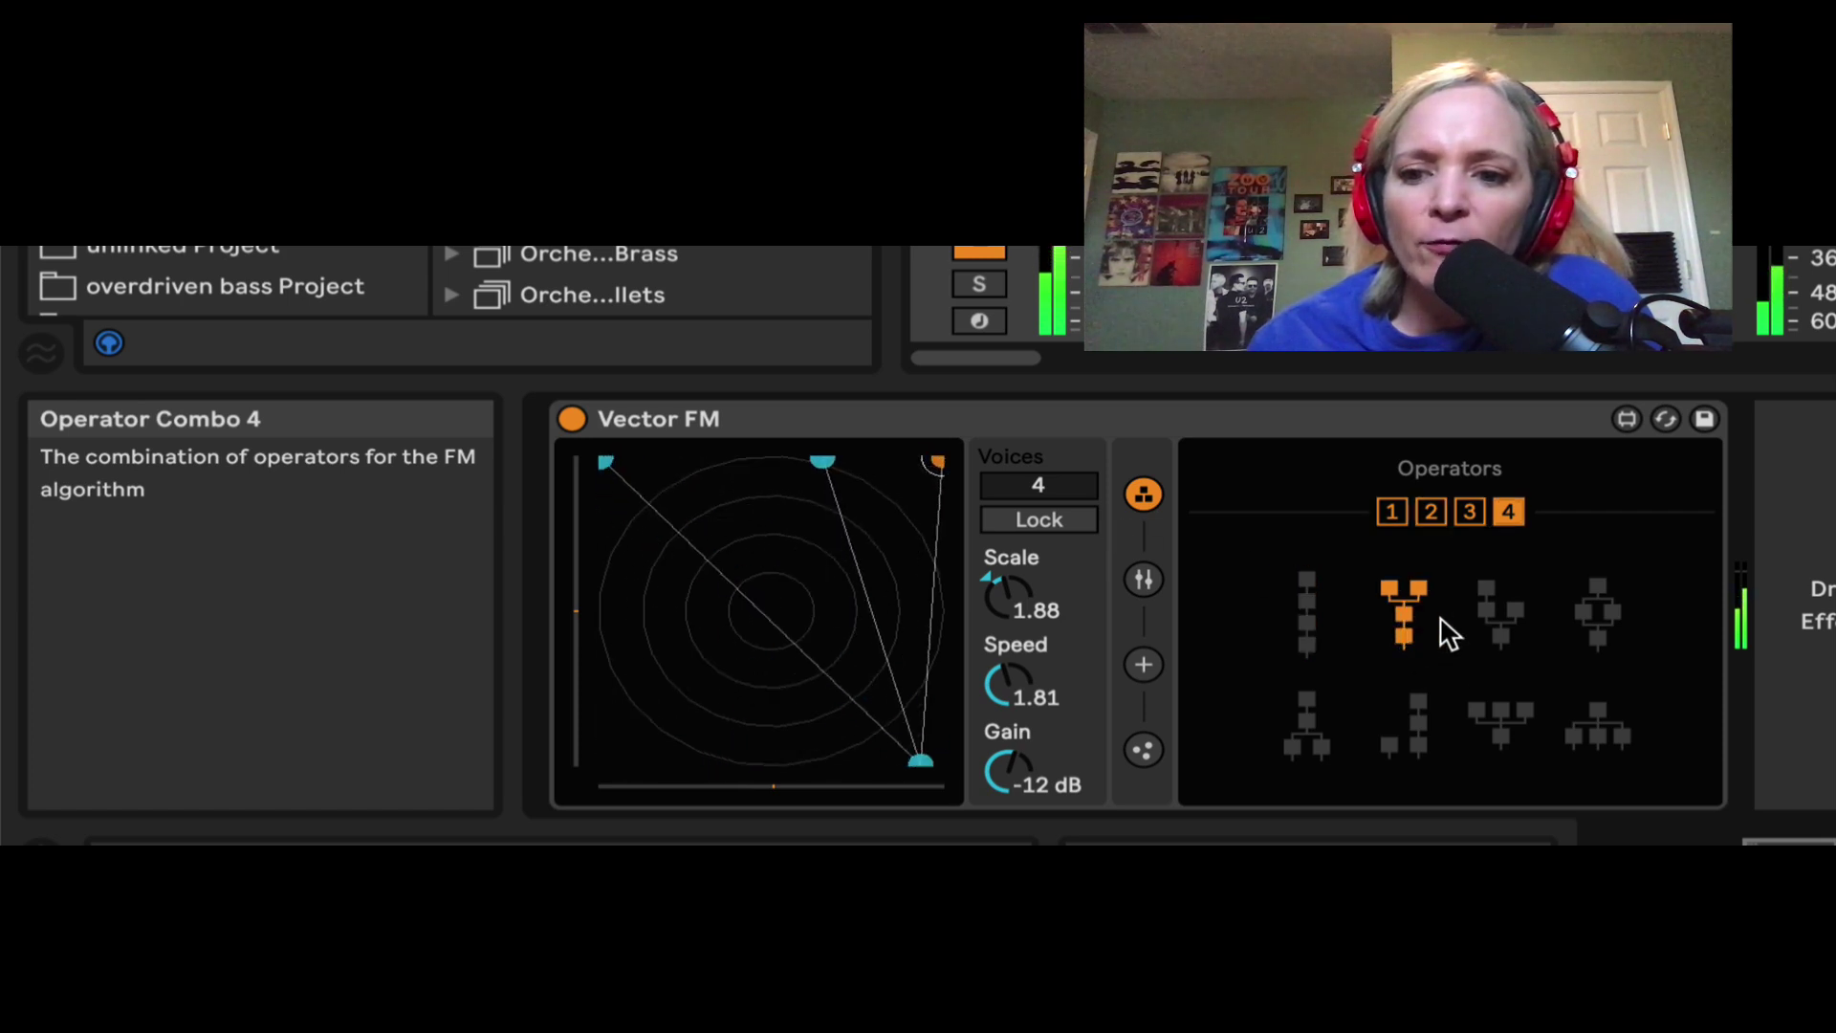
{"action": "left_click", "coordinate": [1499, 624]}
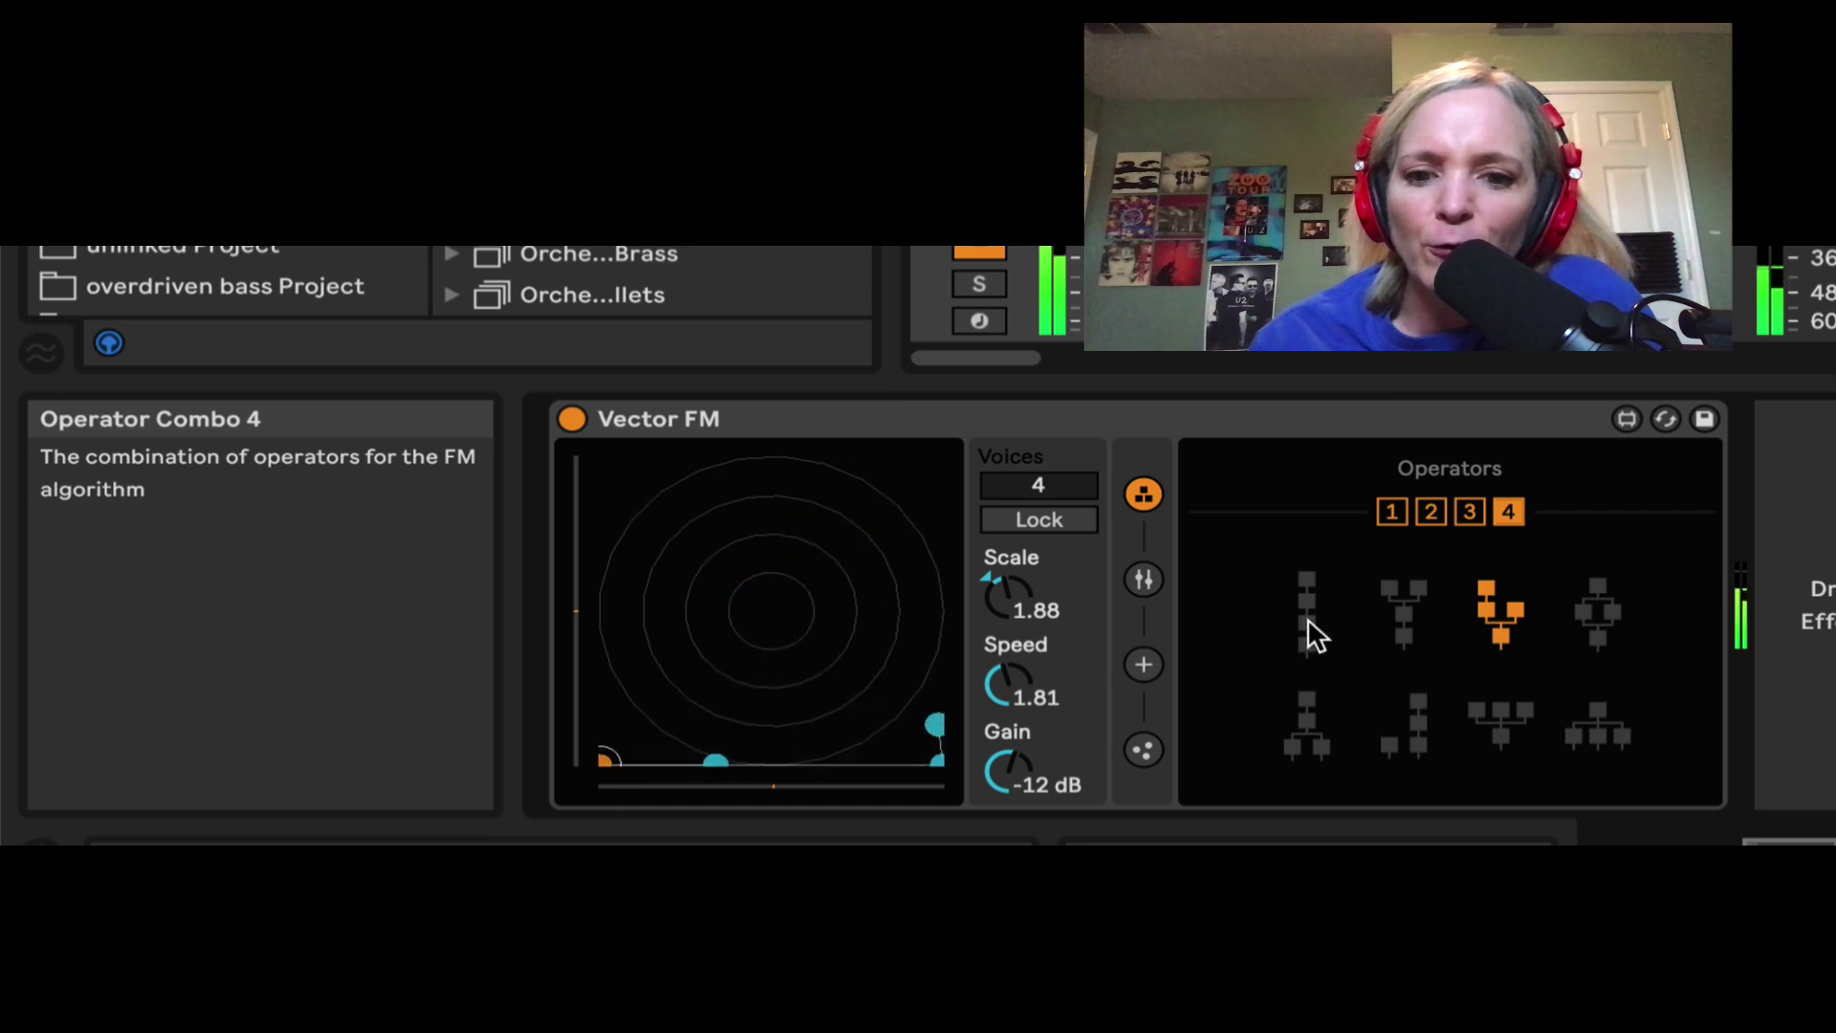
Route distance-from-centre modulation to Gain and switch the track off
{"action": "left_click", "coordinate": [1143, 579]}
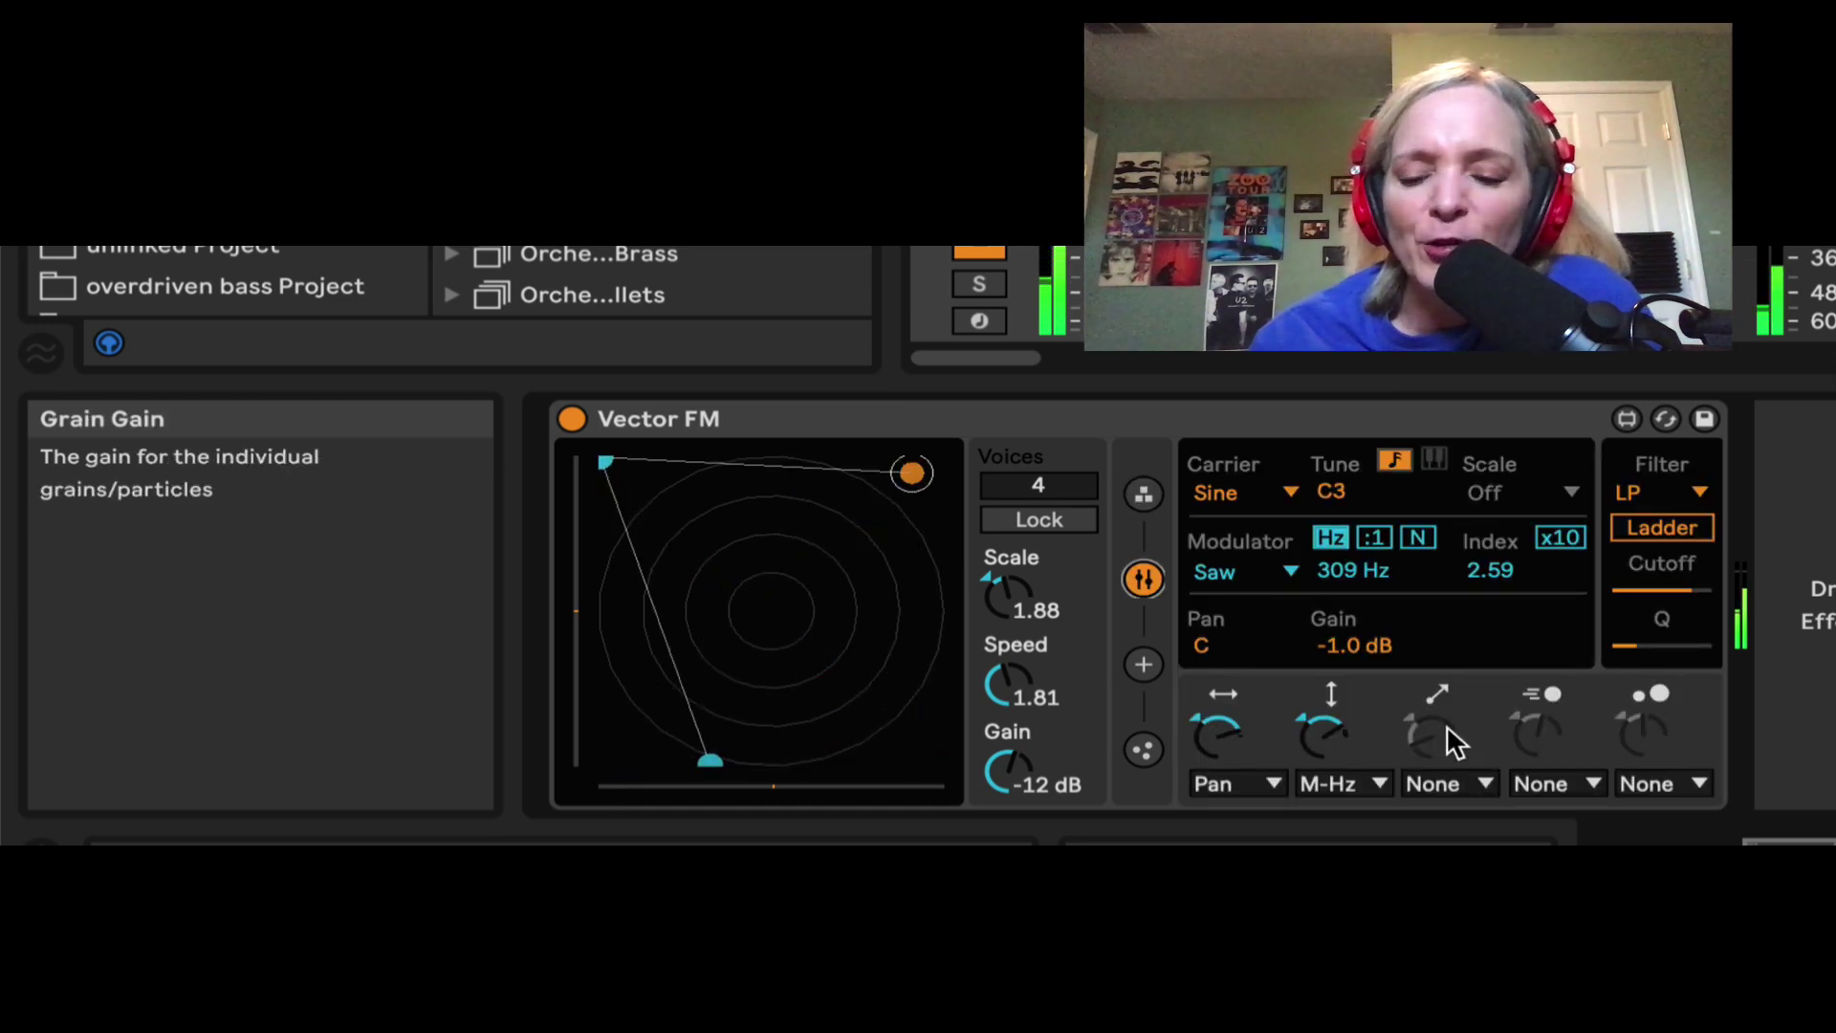
{"action": "left_click", "coordinate": [1472, 779]}
{"action": "left_click", "coordinate": [1421, 637]}
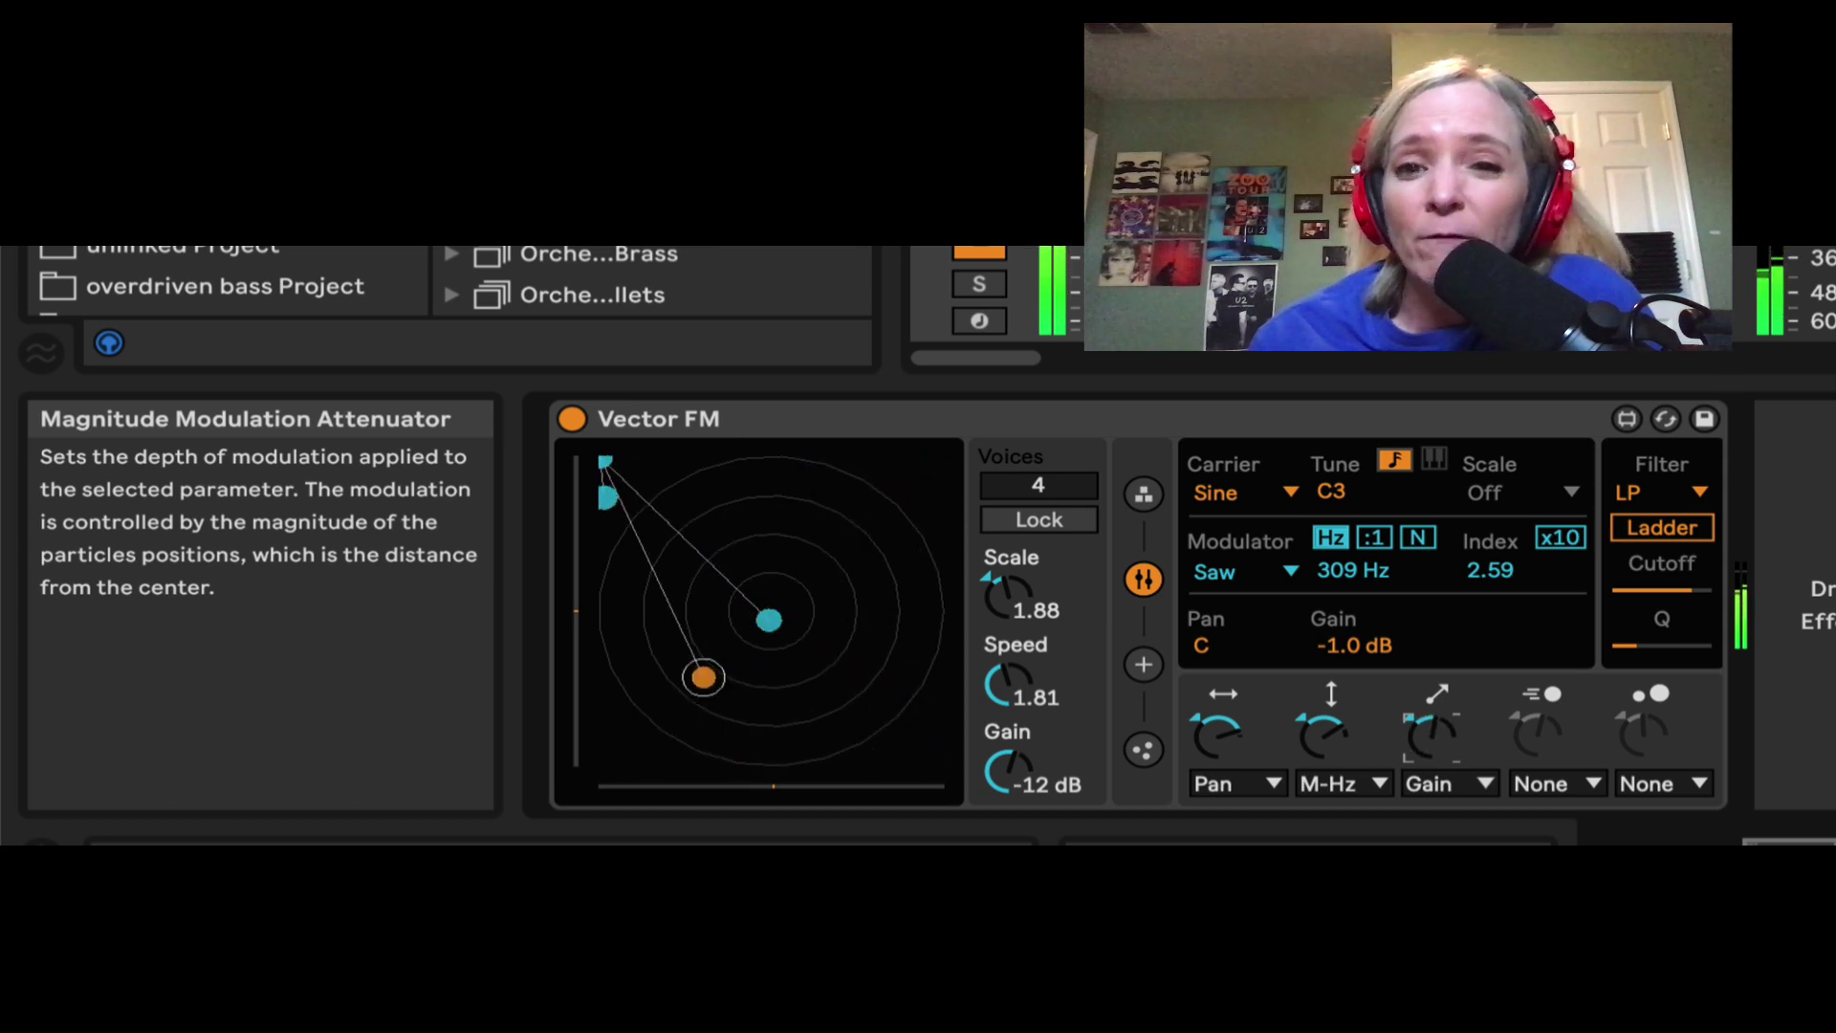
{"action": "left_click", "coordinate": [979, 253]}
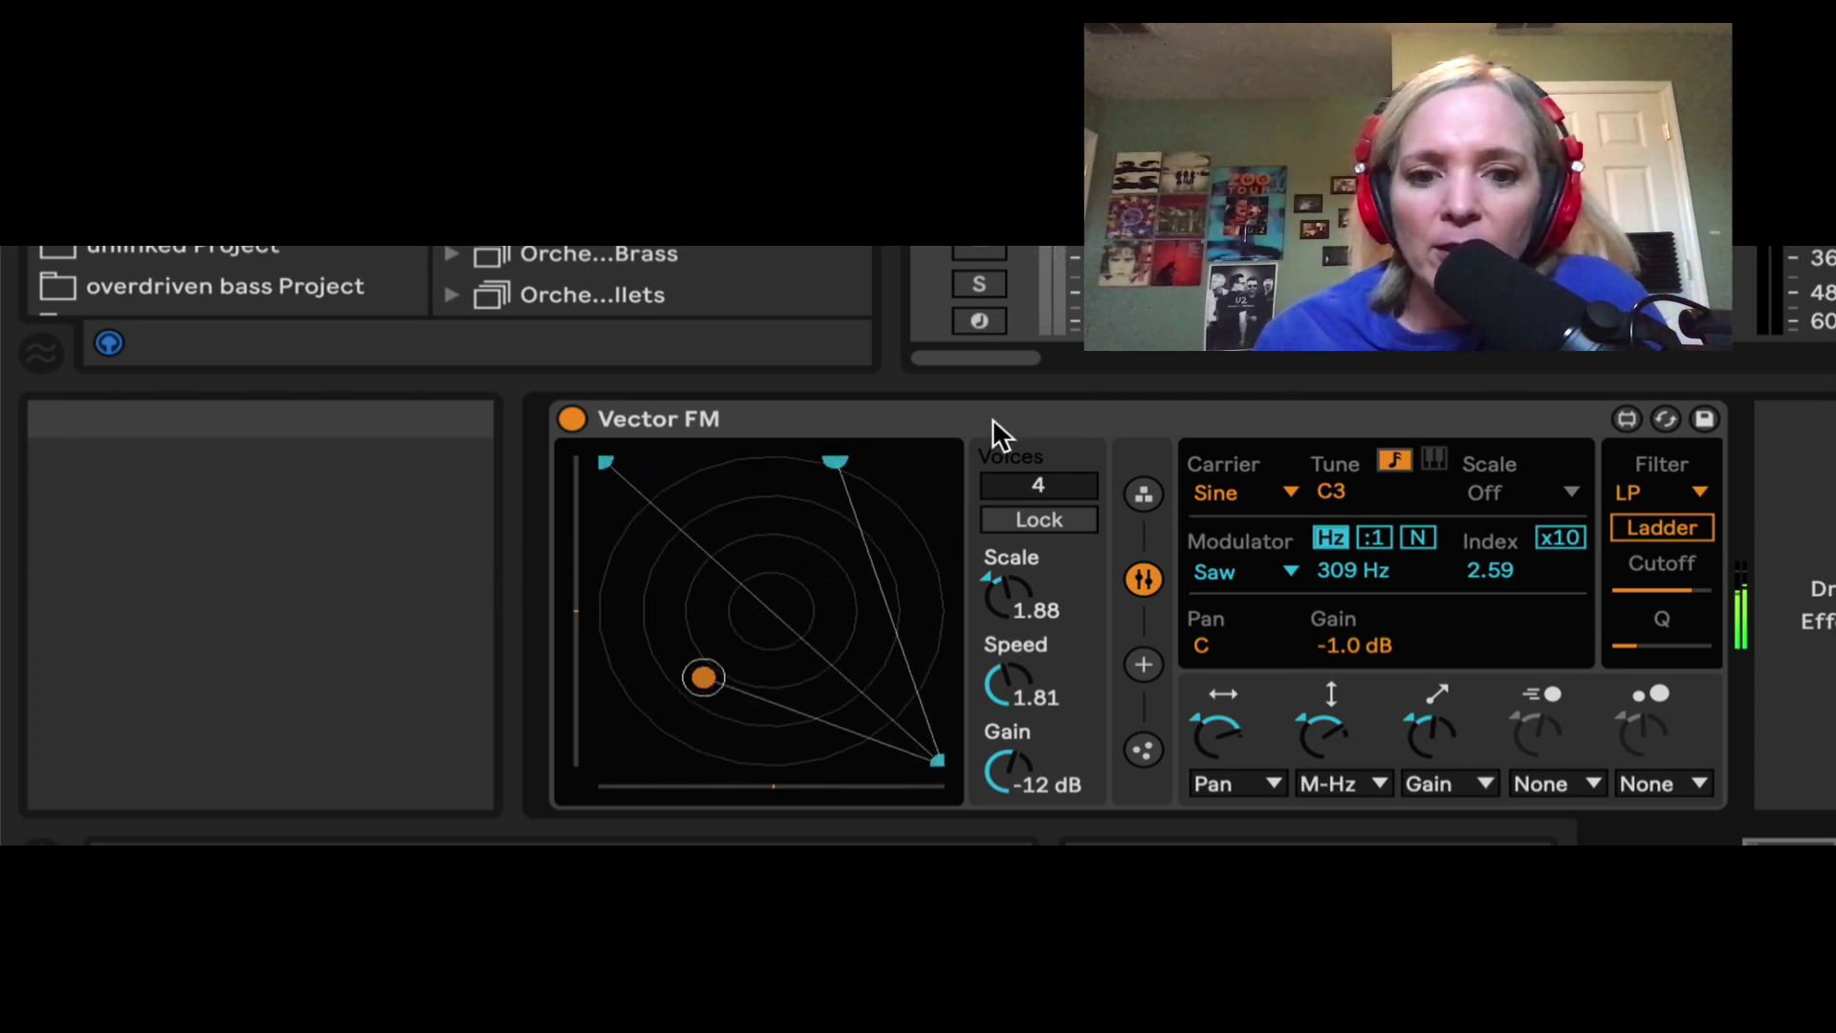
Experiment with particle Speed and position Scale, finishing with Speed at 5.69
{"action": "mouse_move", "coordinate": [999, 687]}
{"action": "left_mouse_down"}
{"action": "mouse_move", "coordinate": [999, 737]}
{"action": "mouse_move", "coordinate": [1014, 612]}
{"action": "mouse_move", "coordinate": [1014, 679]}
{"action": "left_mouse_up"}
{"action": "mouse_move", "coordinate": [1009, 598]}
{"action": "left_mouse_down"}
{"action": "mouse_move", "coordinate": [1009, 536]}
{"action": "mouse_move", "coordinate": [1009, 626]}
{"action": "left_mouse_up"}
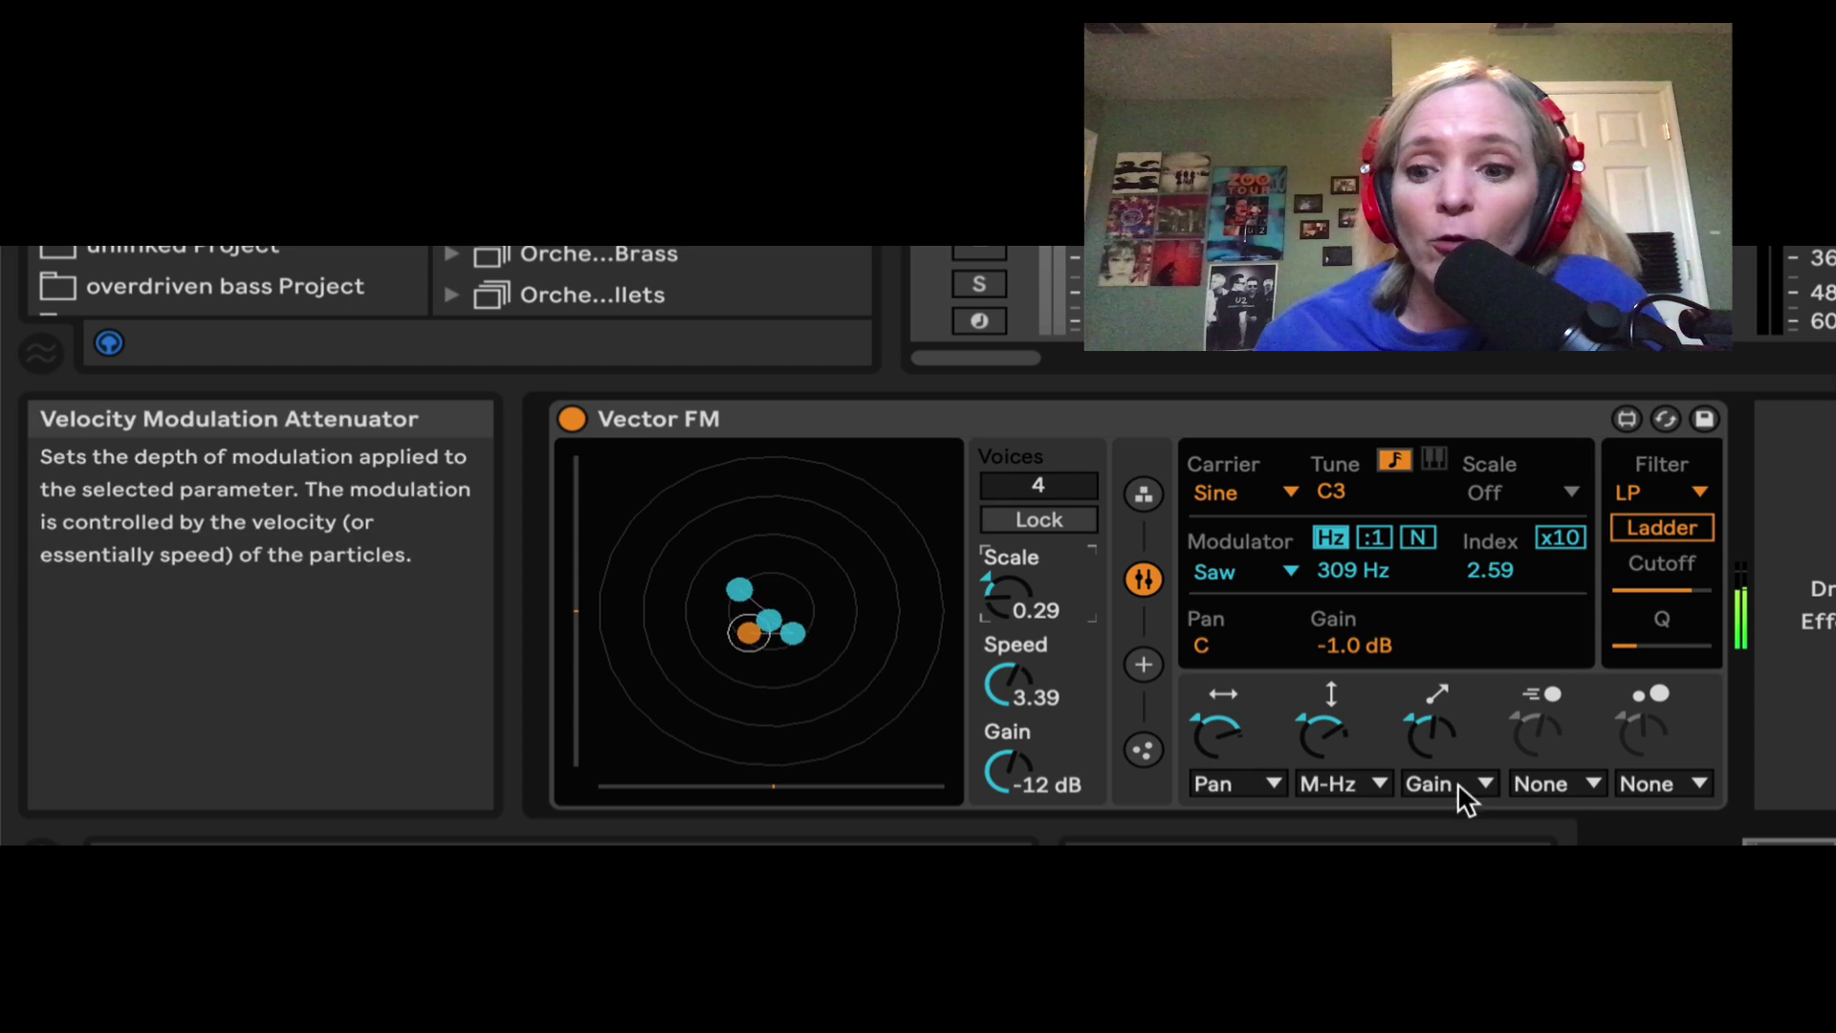
{"action": "left_click_drag", "start_coordinate": [1000, 681], "coordinate": [1000, 660]}
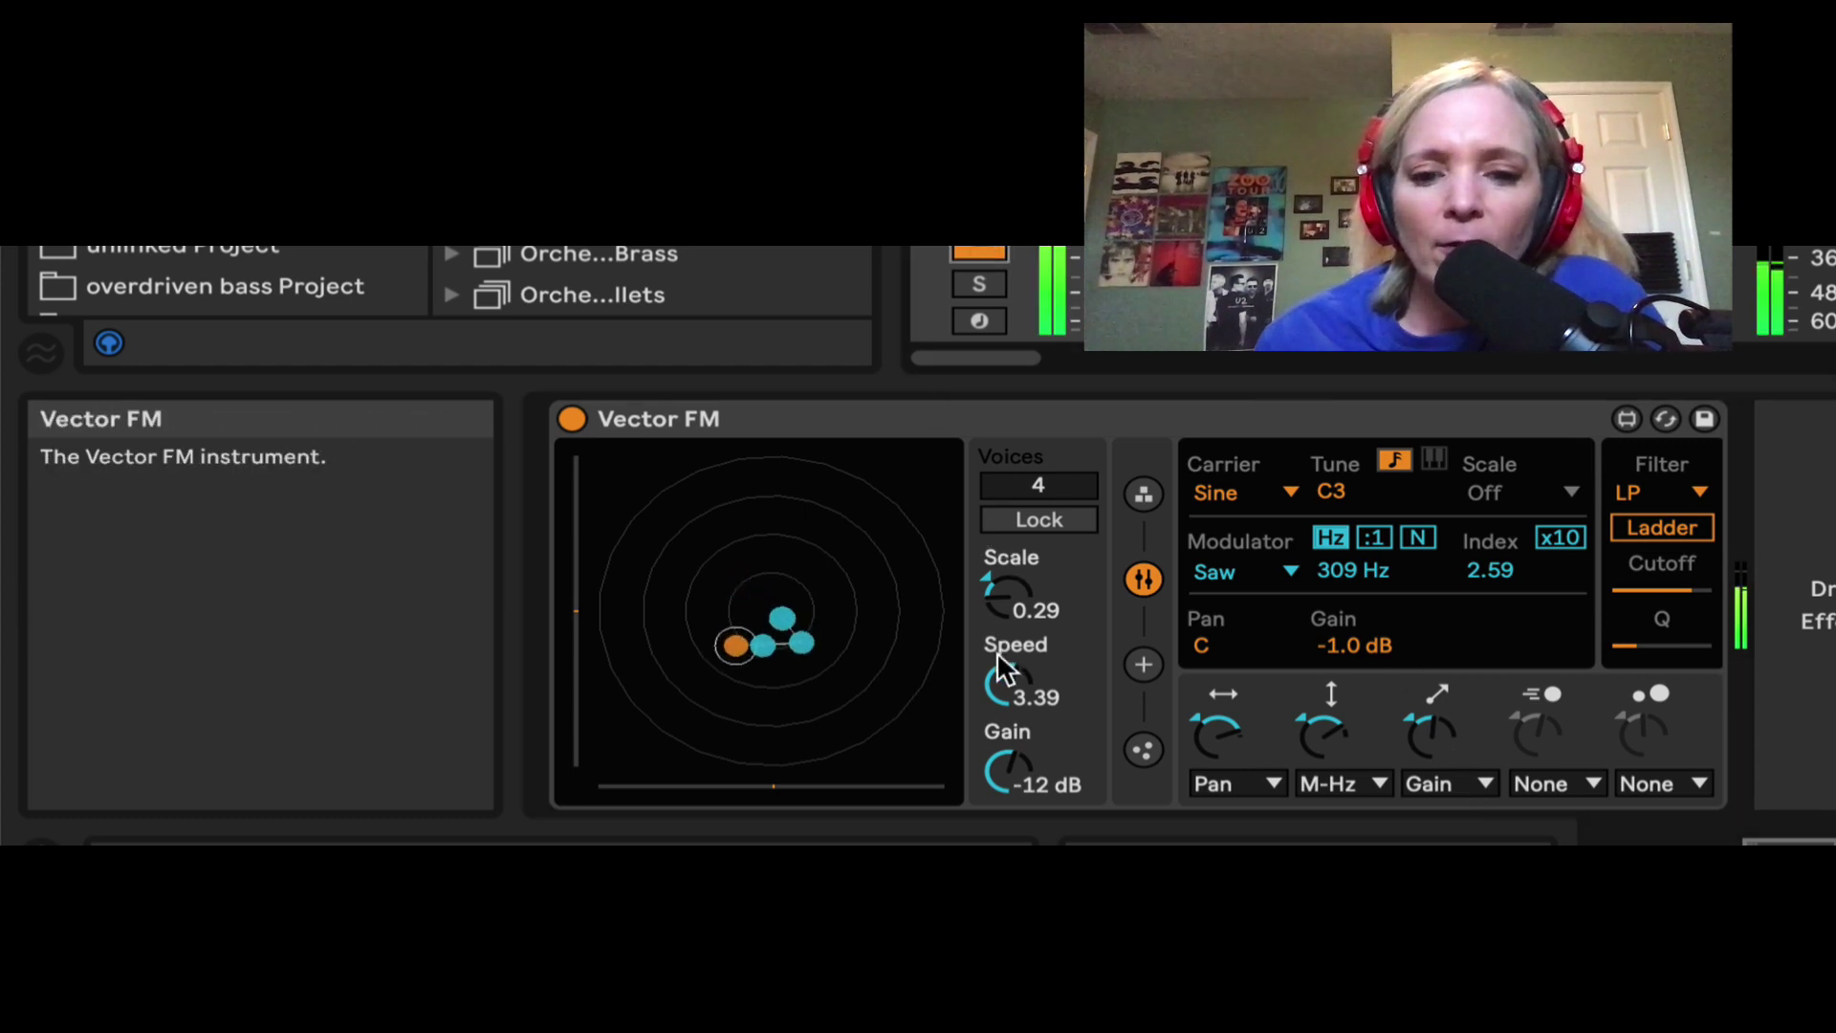
Show the Force settings, then the Particle settings with charge, mass, edge and emitter options
{"action": "left_click", "coordinate": [1145, 663]}
{"action": "left_click", "coordinate": [1145, 748]}
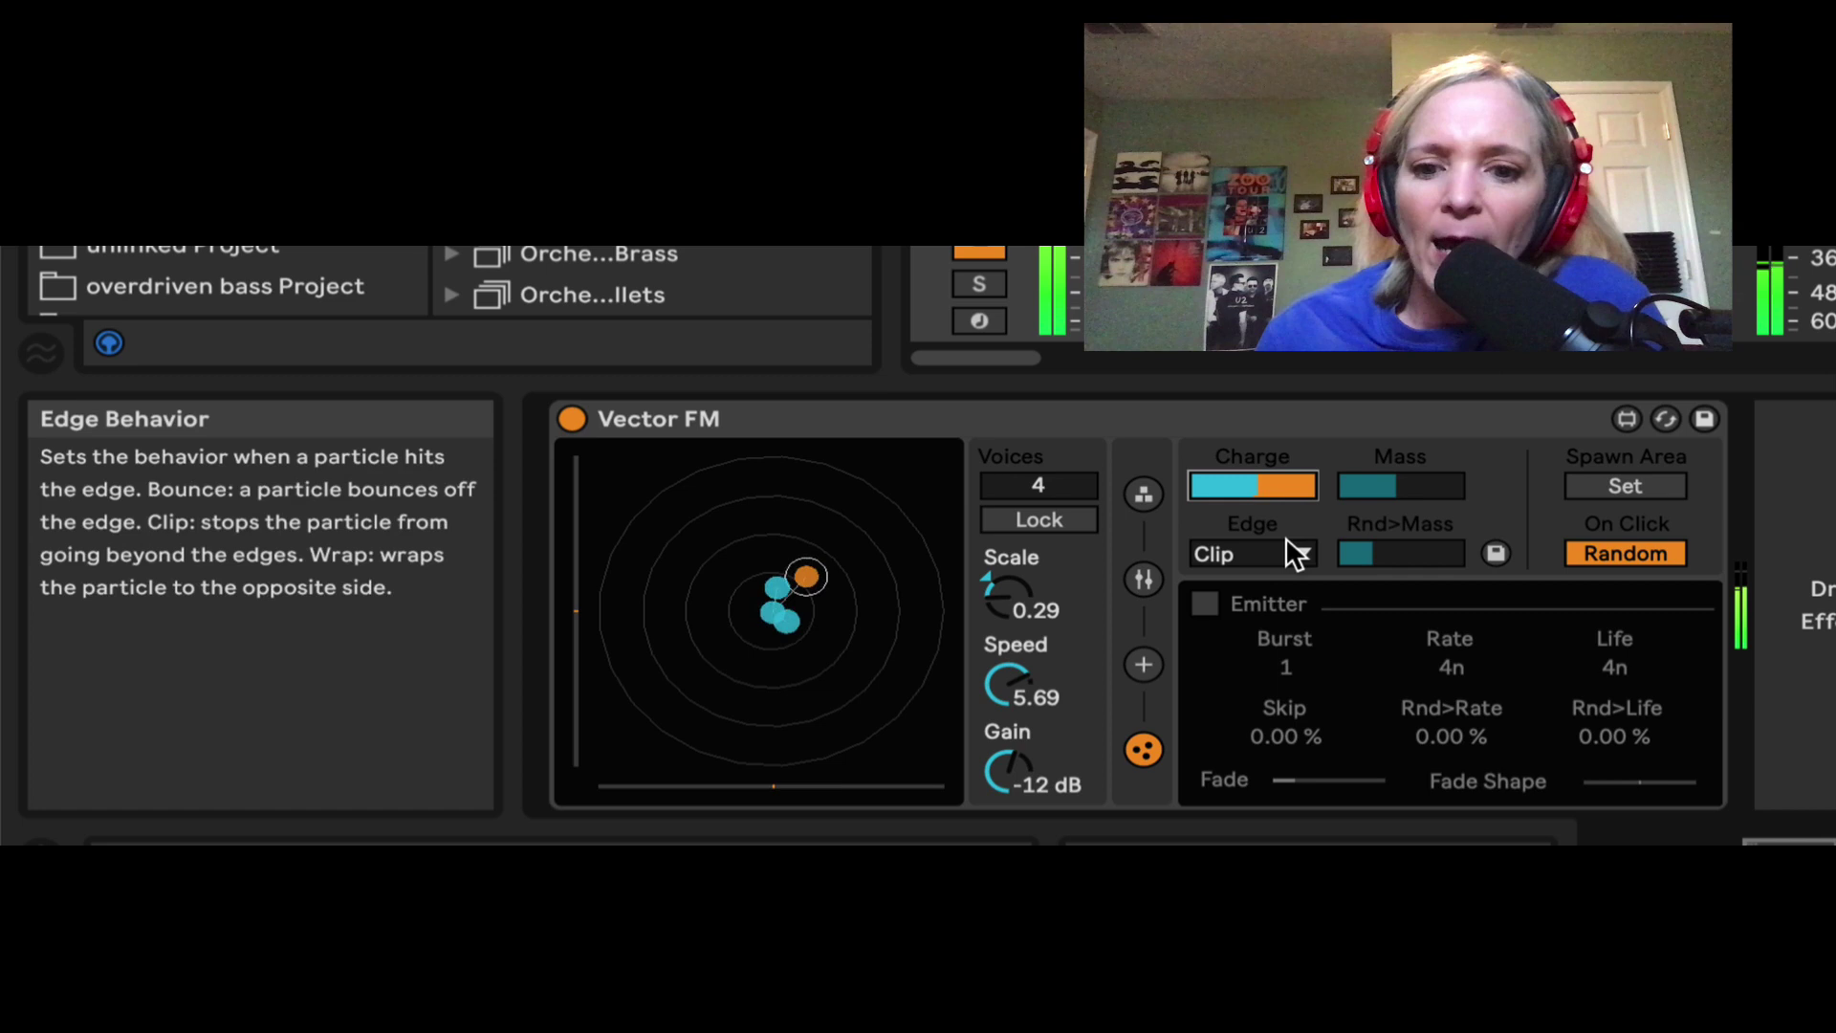
Move the attractor to X 0.08/Y 0.02, strengthen it, and set Attracts to − (orange particles)
{"action": "left_click", "coordinate": [1144, 663]}
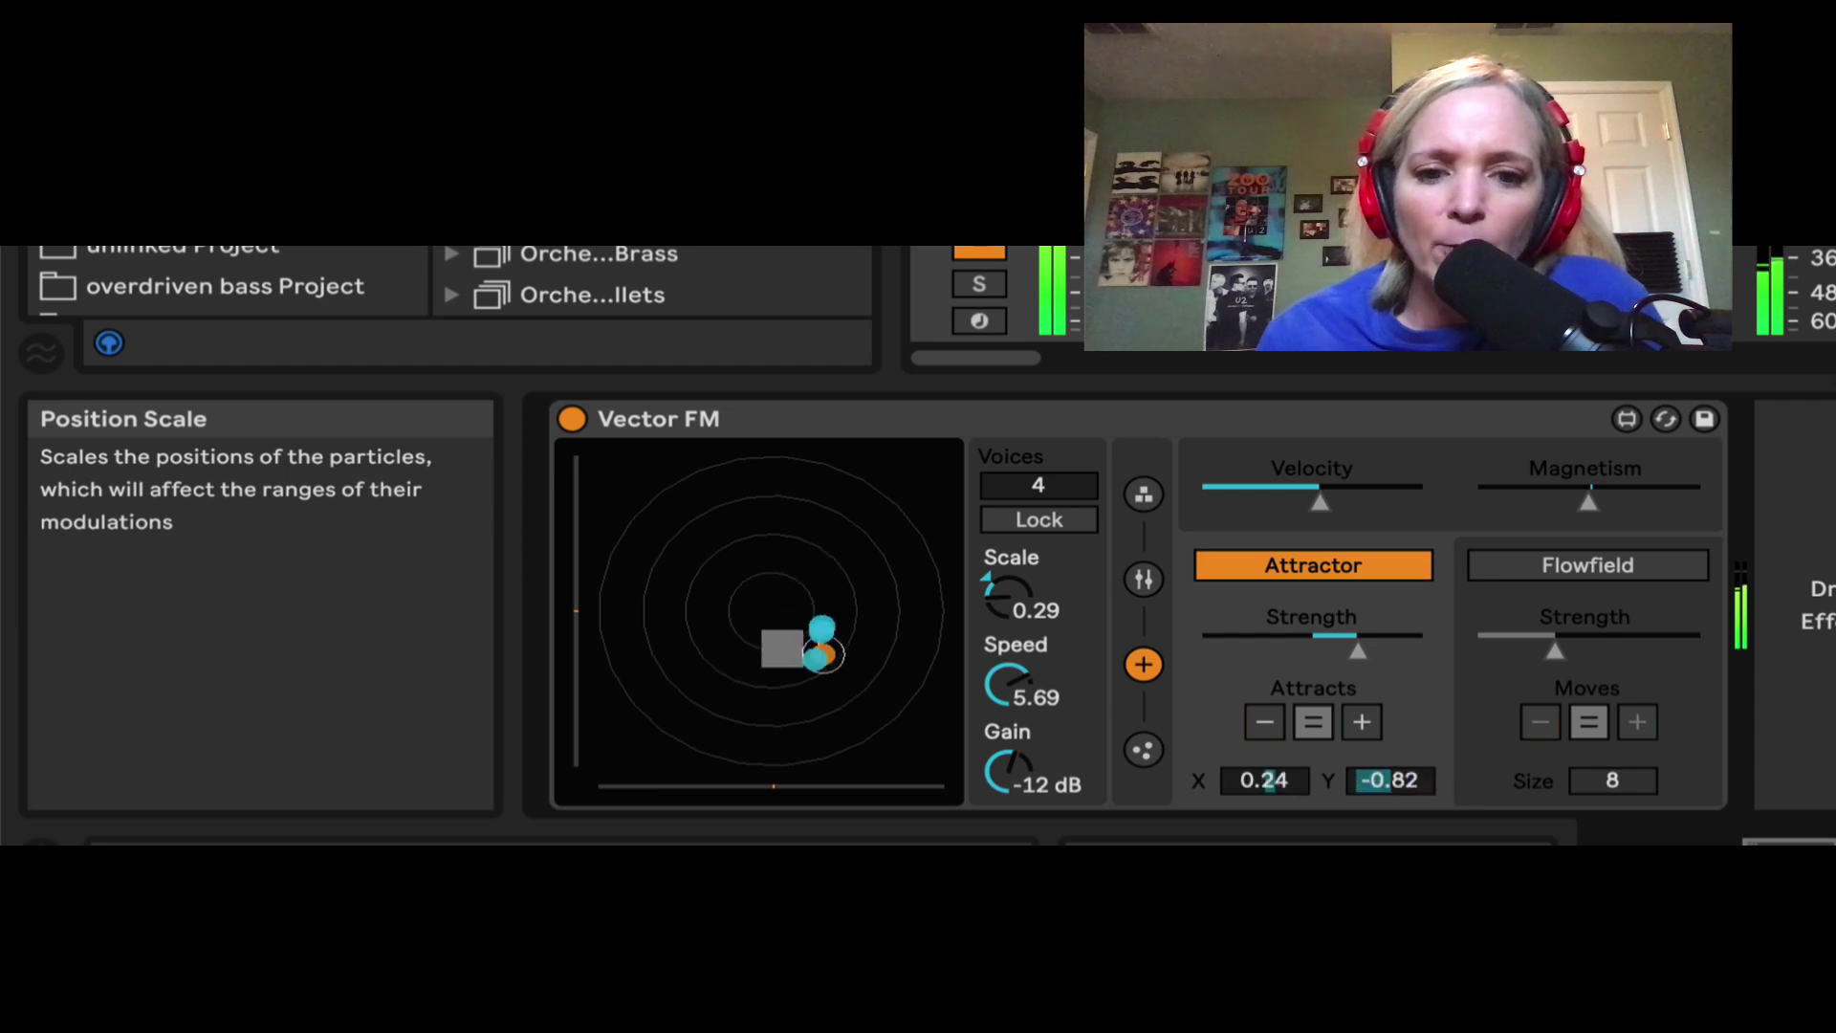
{"action": "left_click_drag", "start_coordinate": [721, 602], "coordinate": [743, 572]}
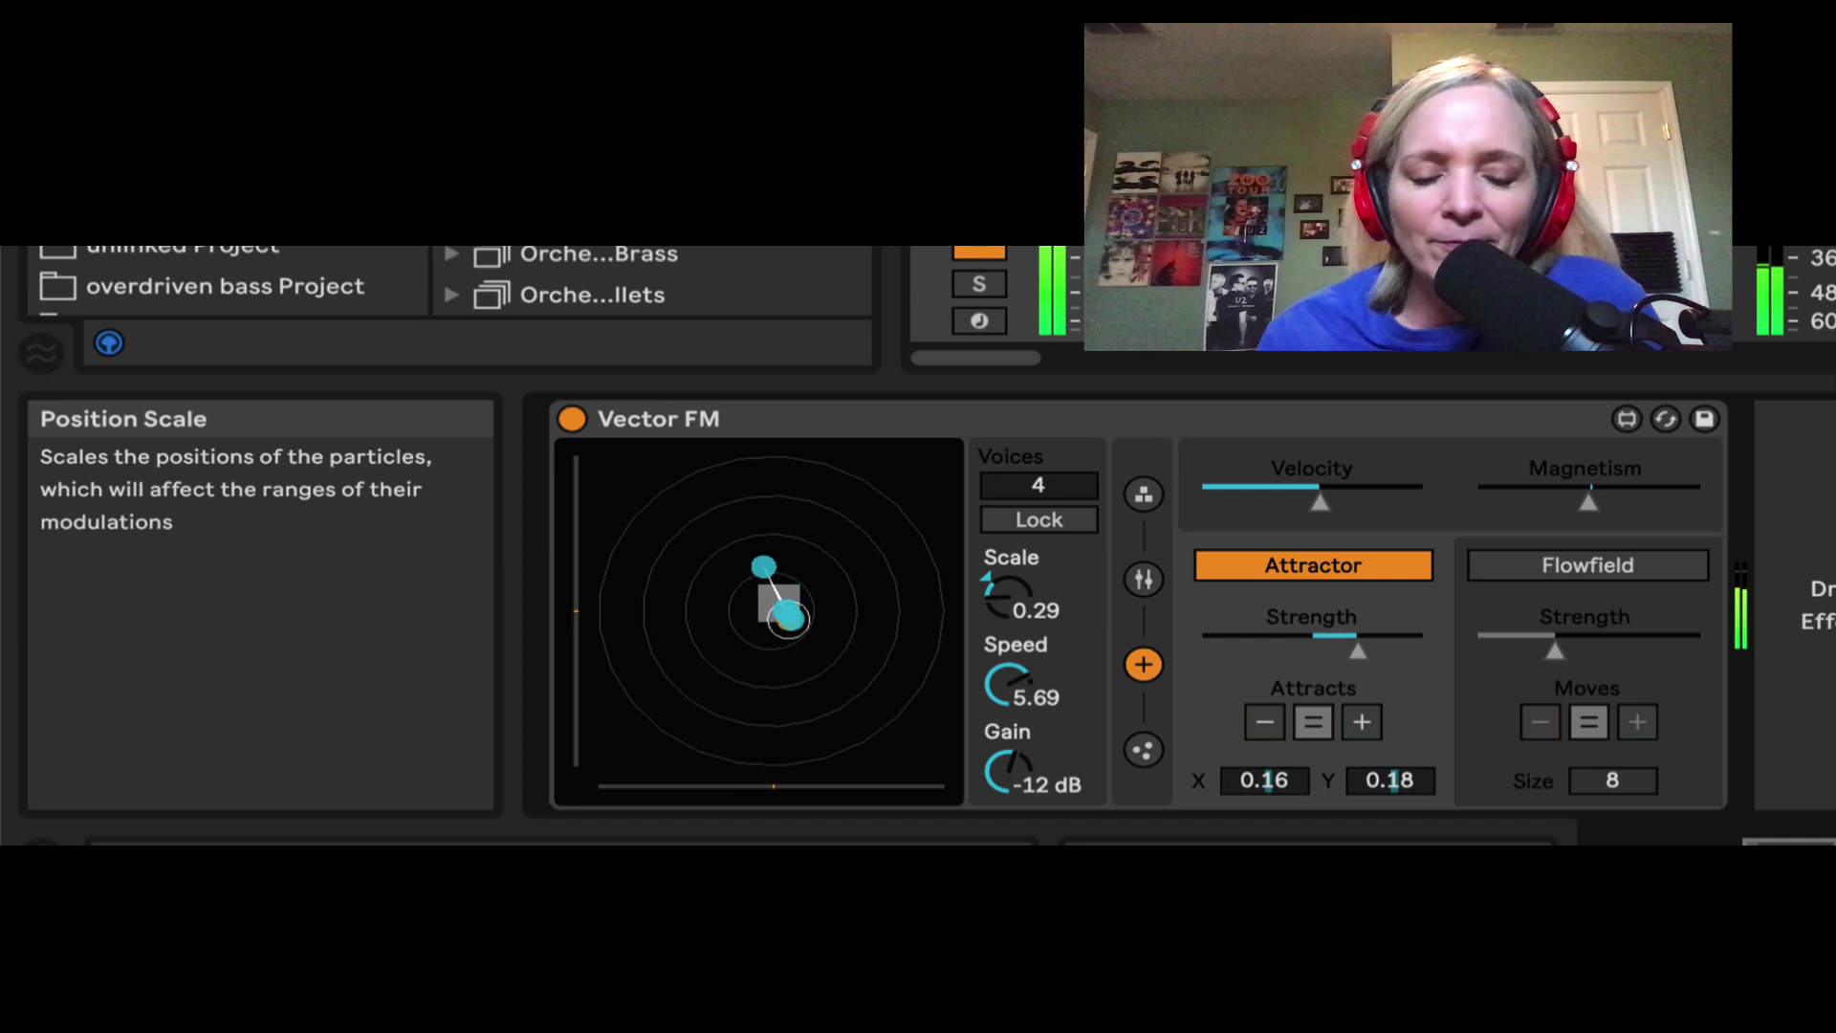
{"action": "left_click_drag", "start_coordinate": [822, 574], "coordinate": [795, 634]}
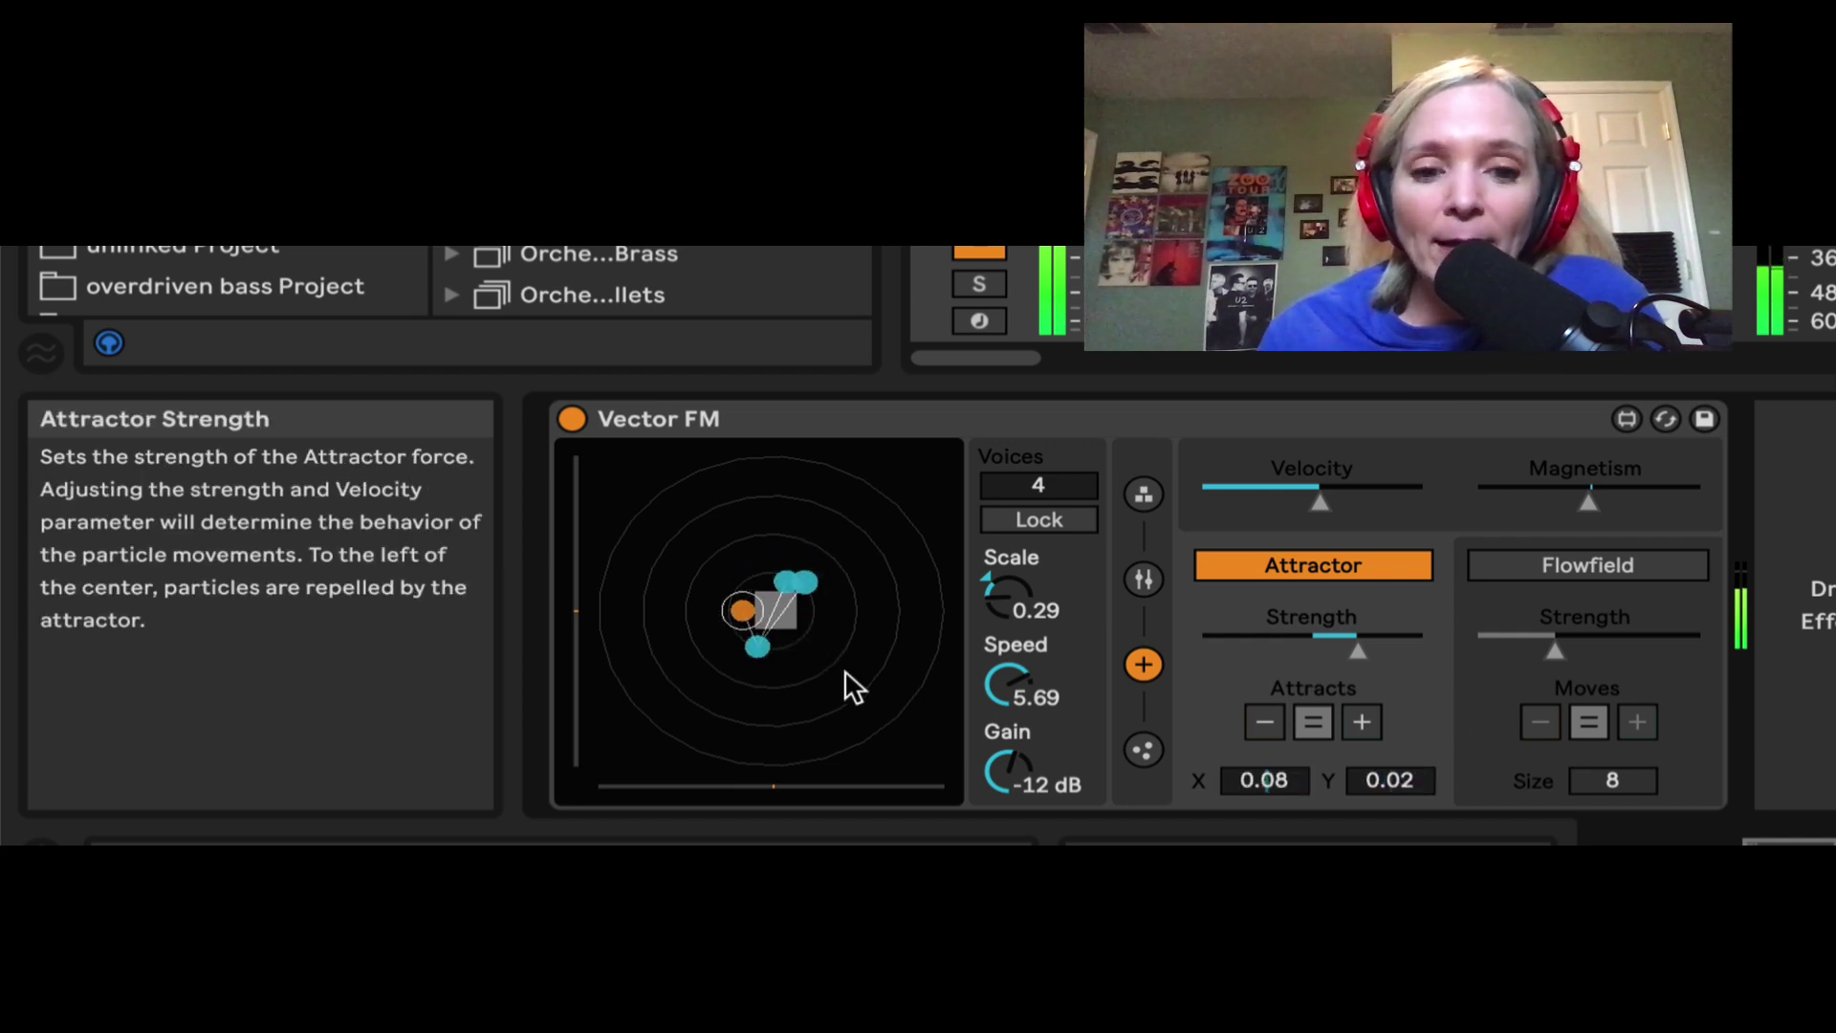
{"action": "left_click_drag", "start_coordinate": [1355, 647], "coordinate": [1232, 650]}
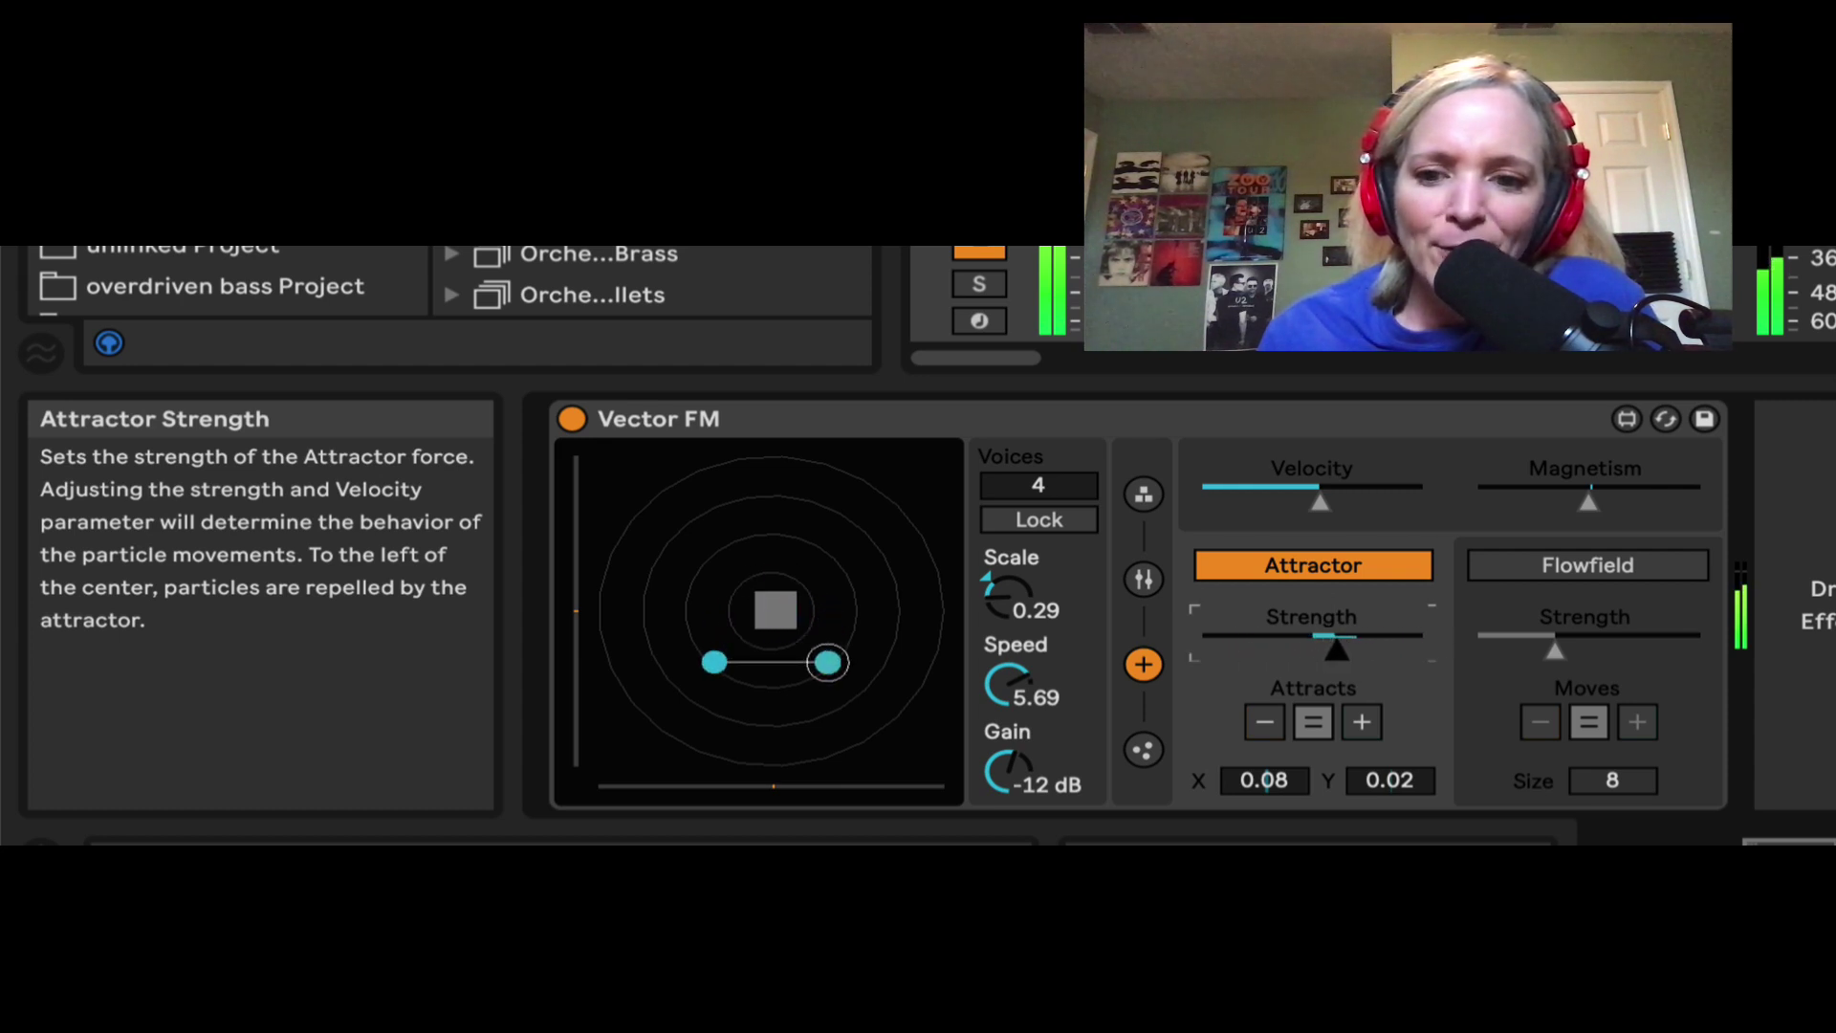
{"action": "left_click", "coordinate": [1359, 720]}
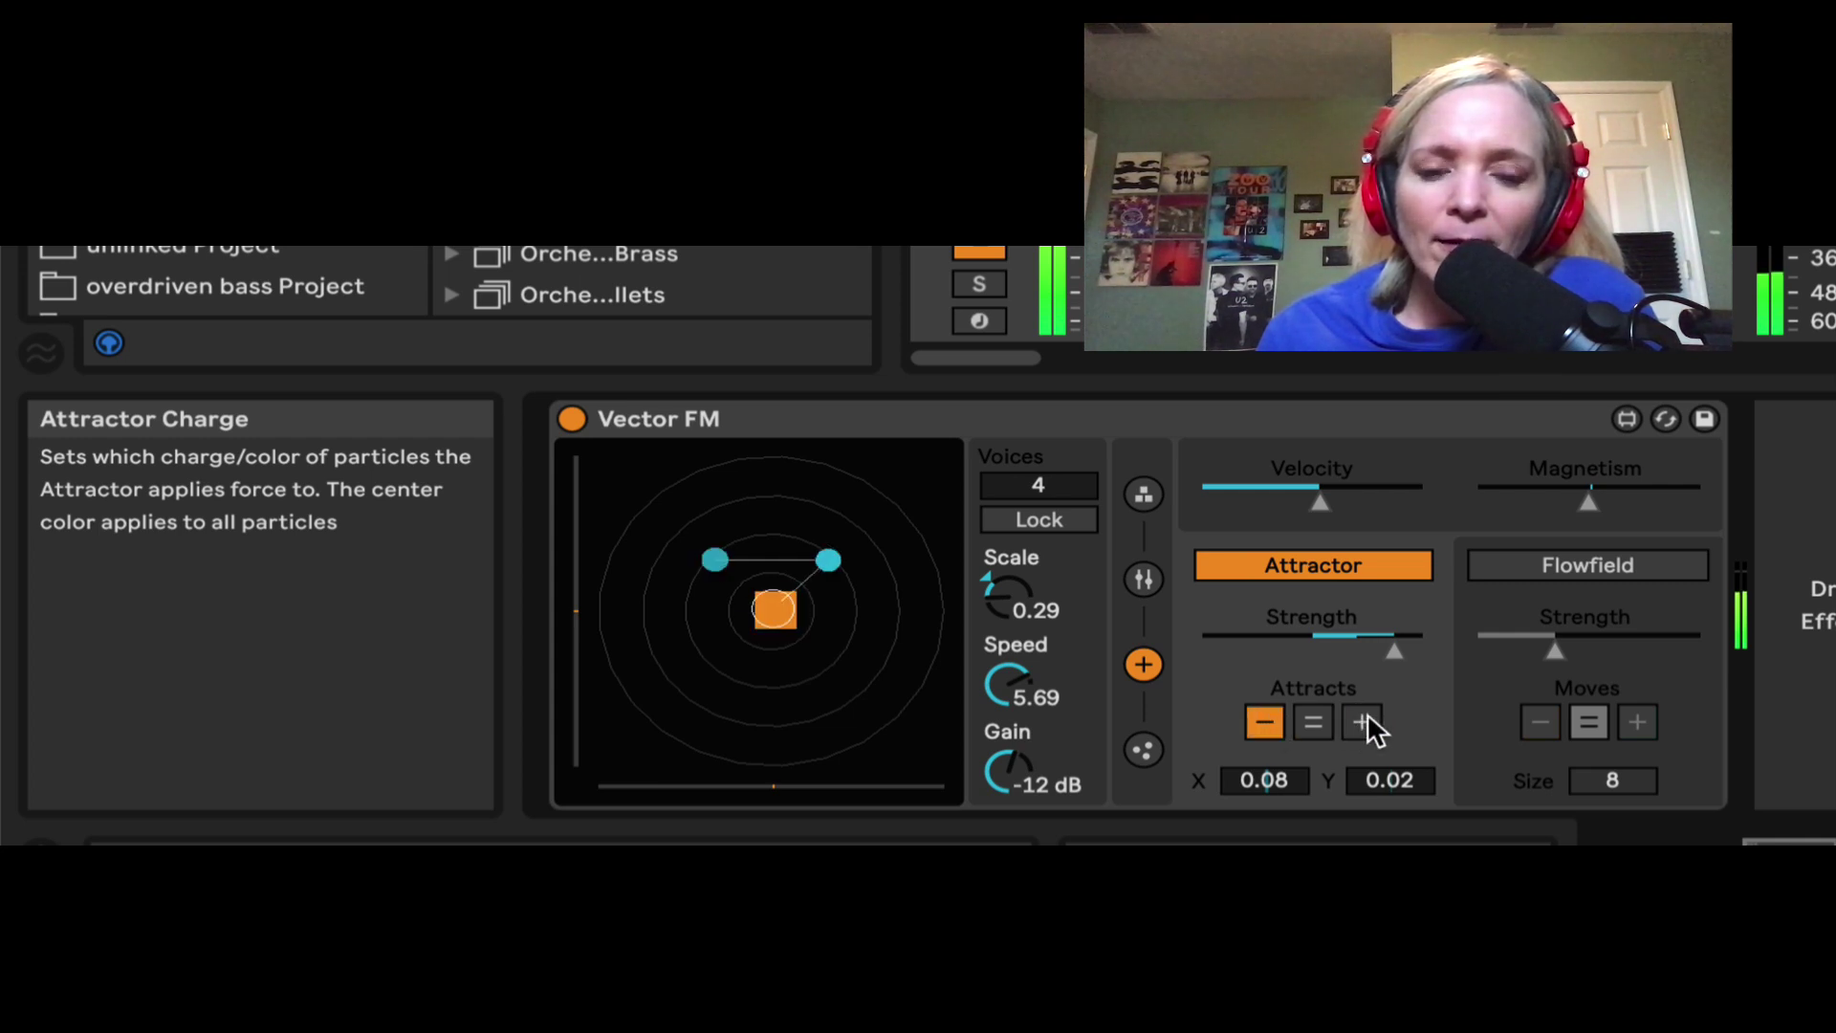
Set Attracts to + for cyan particles, re-enable the track, push Magnetism up, and set Scale to 3.18
{"action": "left_click", "coordinate": [1366, 721]}
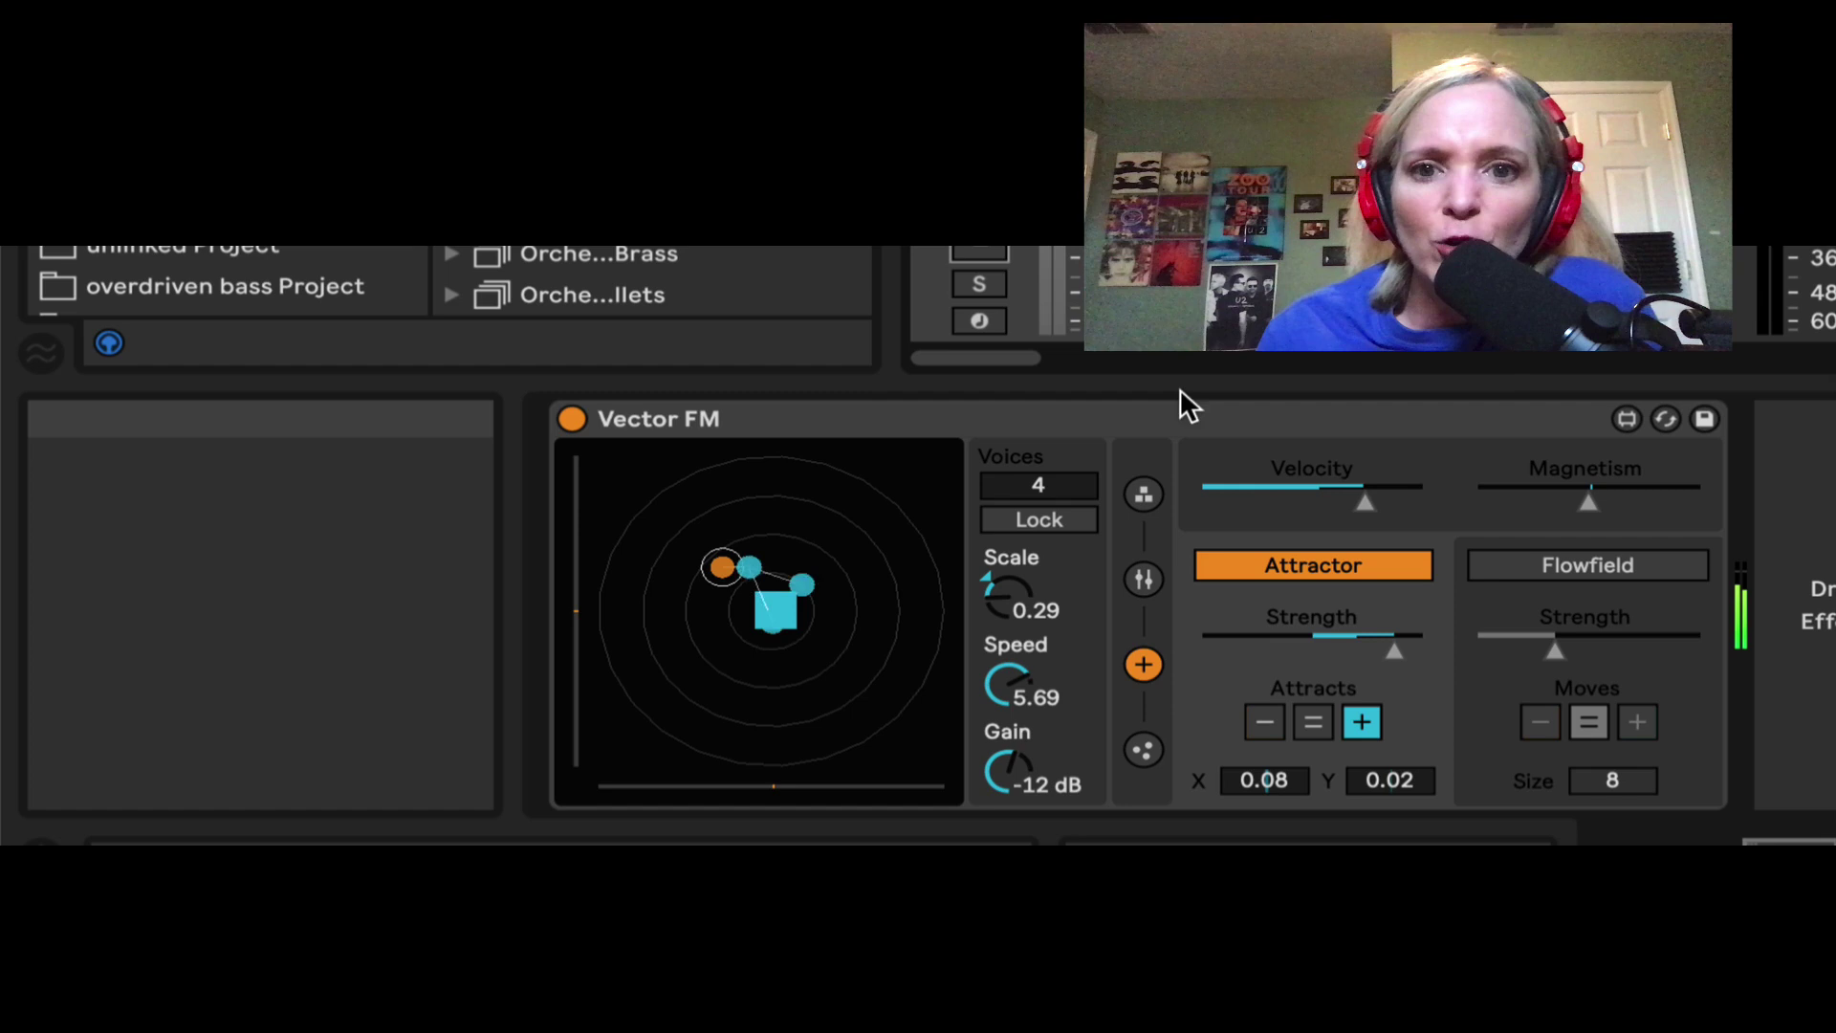
{"action": "left_click", "coordinate": [981, 250]}
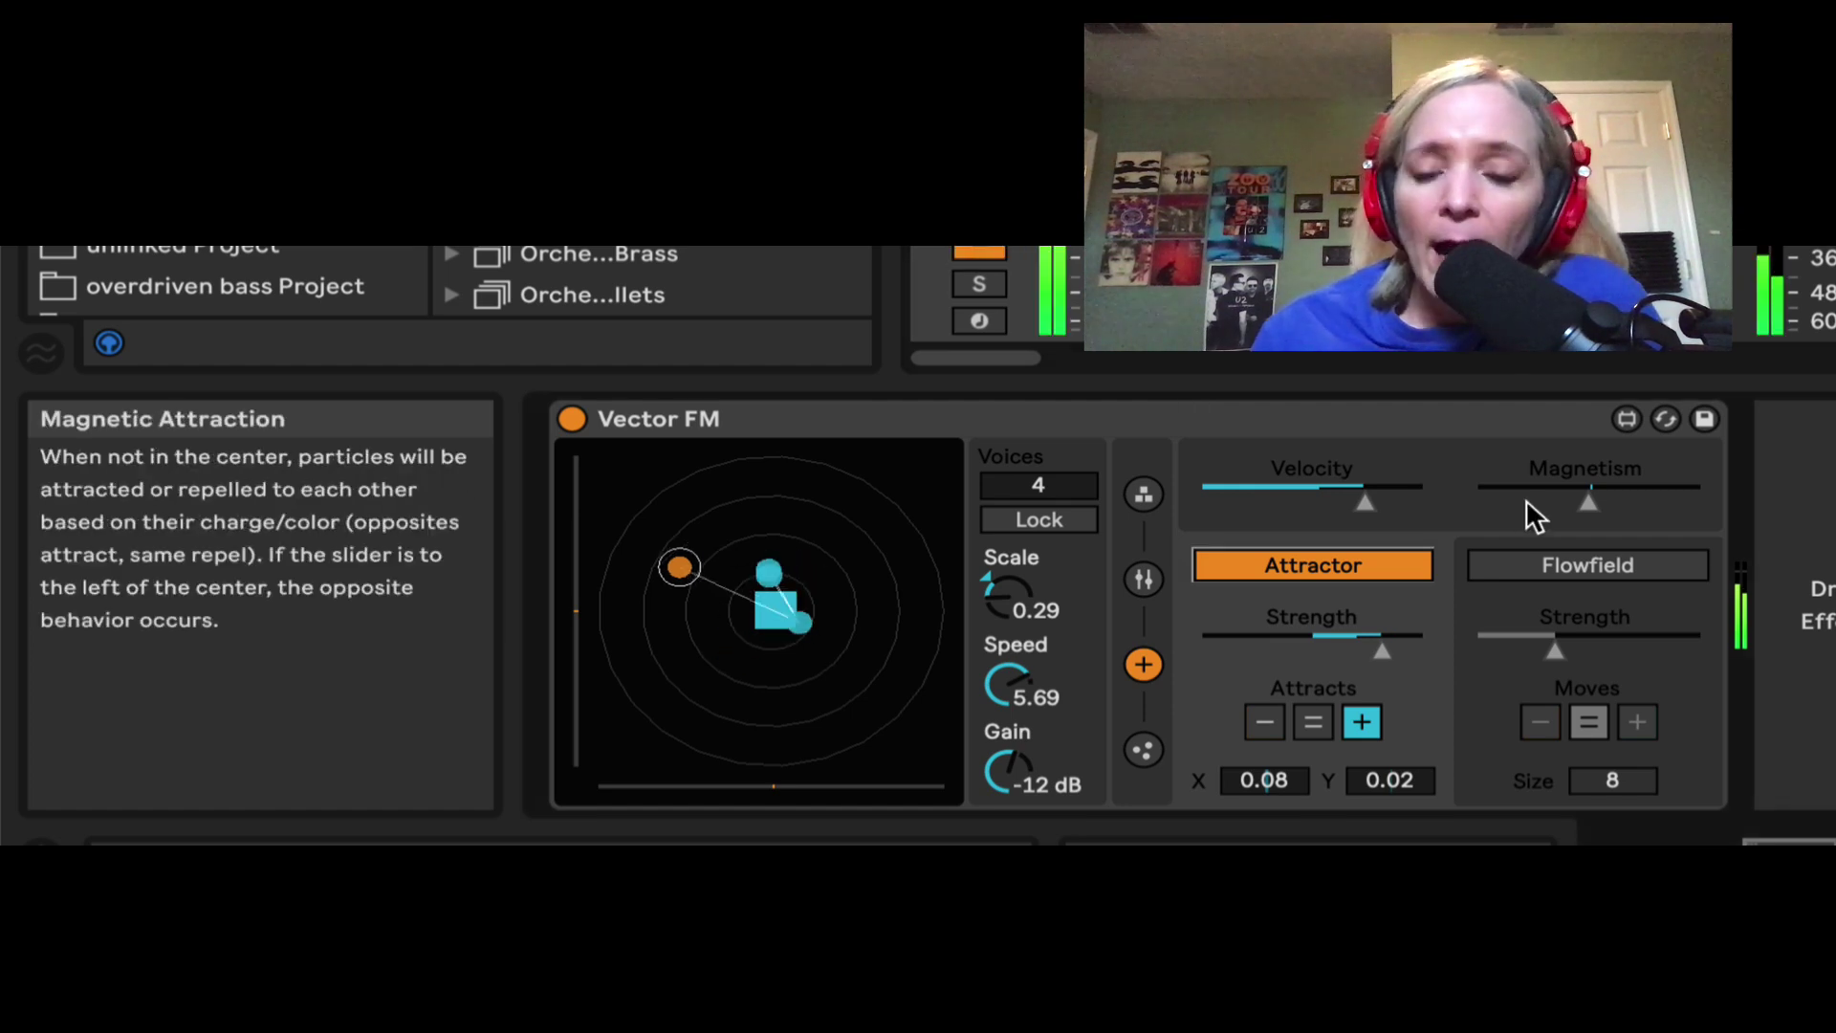
{"action": "left_click_drag", "start_coordinate": [1587, 499], "coordinate": [1645, 500]}
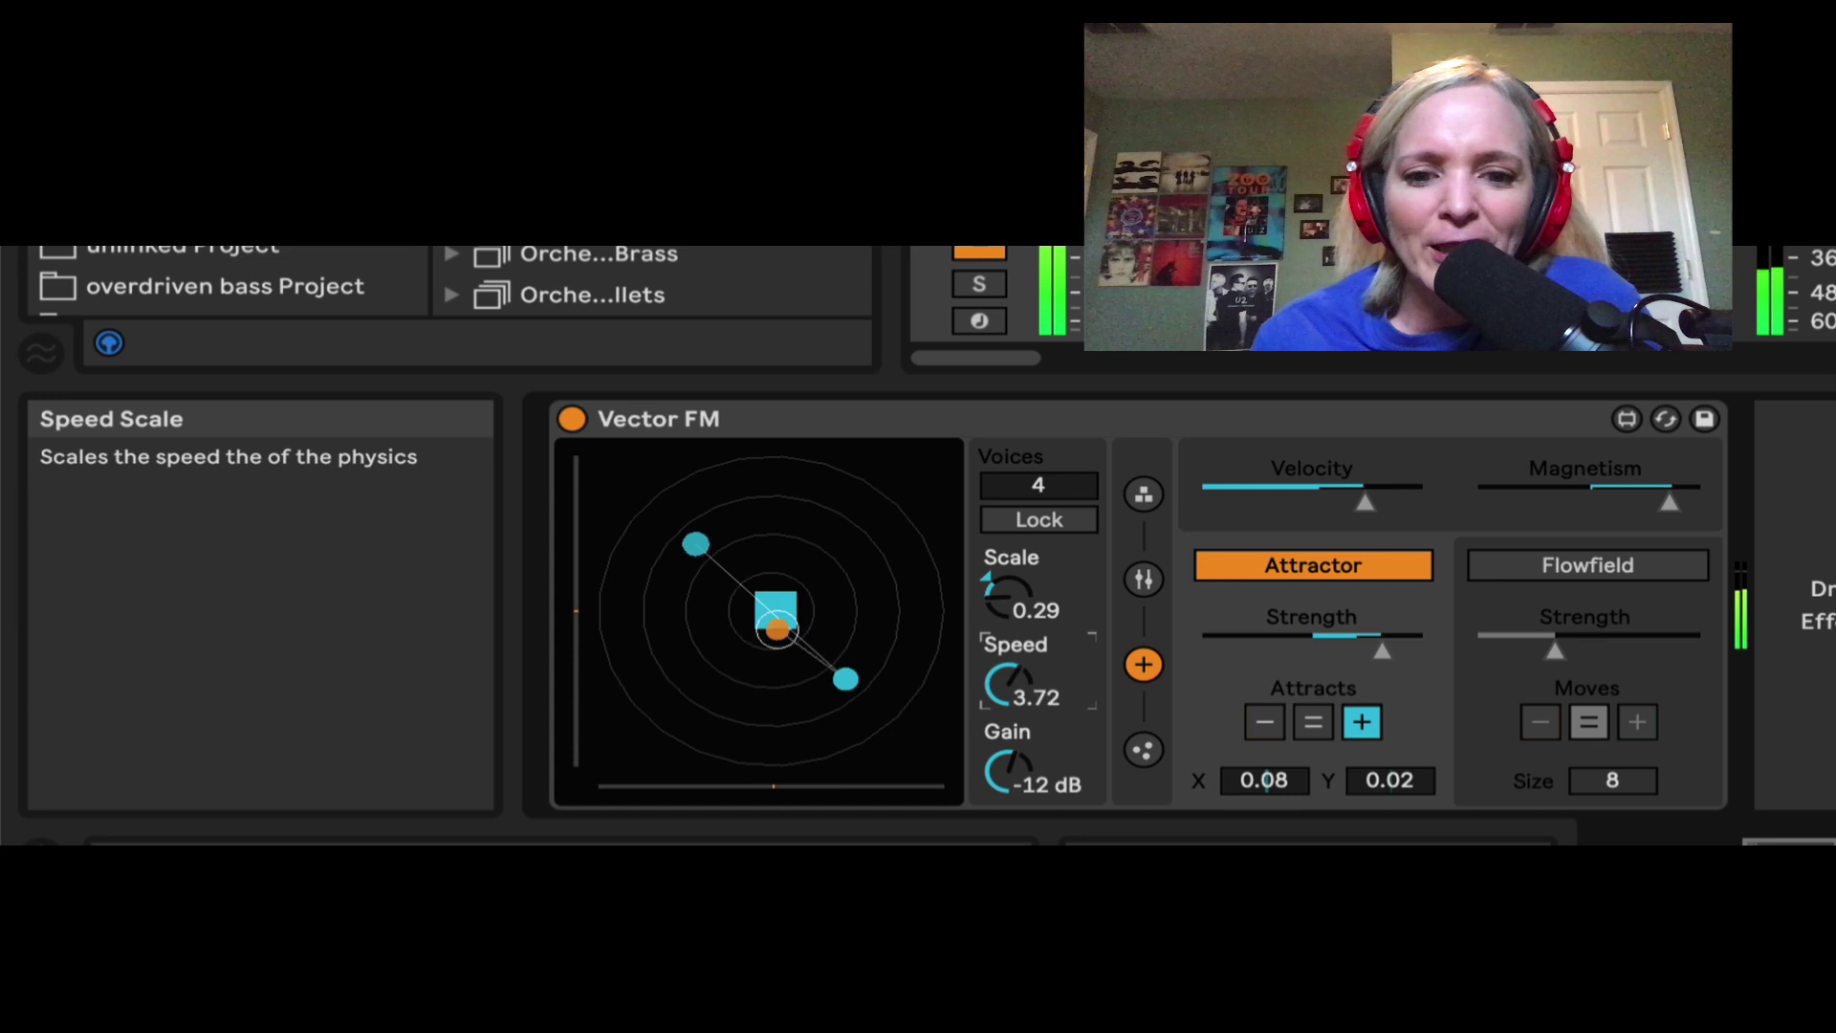
{"action": "left_click_drag", "start_coordinate": [1008, 593], "coordinate": [1008, 478]}
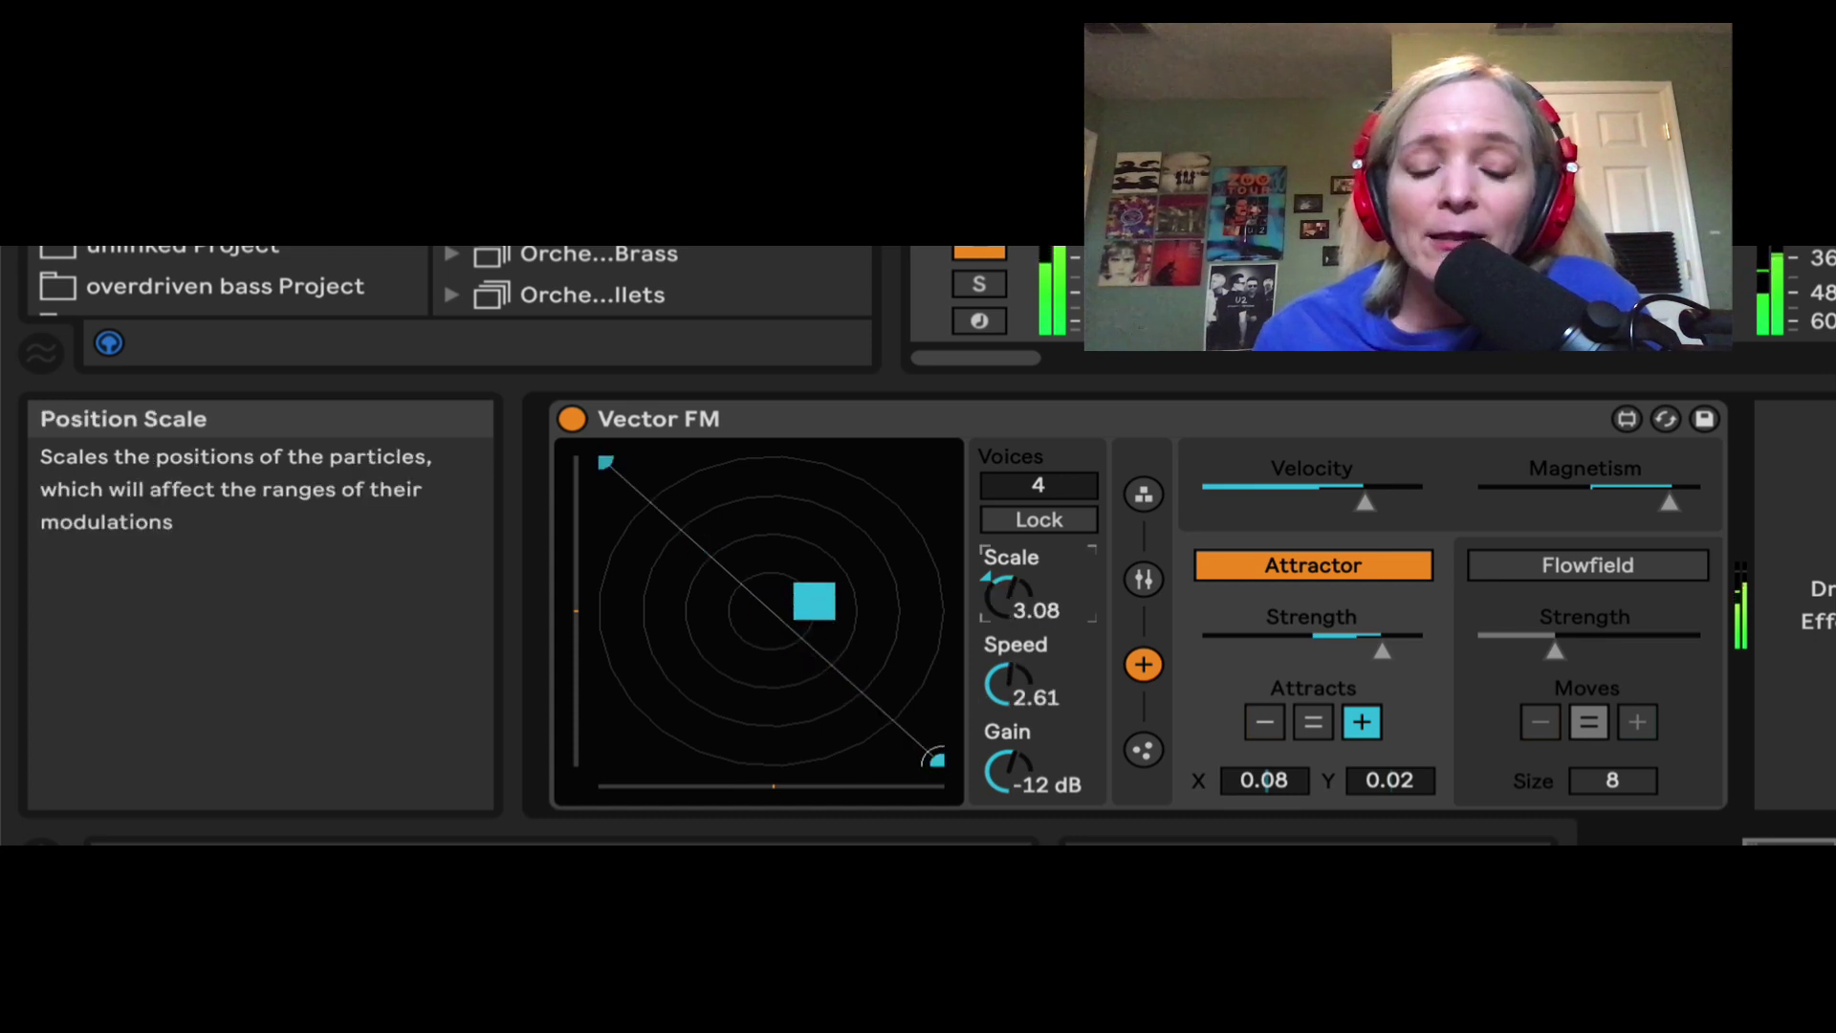
Route velocity modulation to Index, reset Speed to 1.00, and lower Scale to 0.91
{"action": "left_click", "coordinate": [1147, 489]}
{"action": "left_click", "coordinate": [1142, 585]}
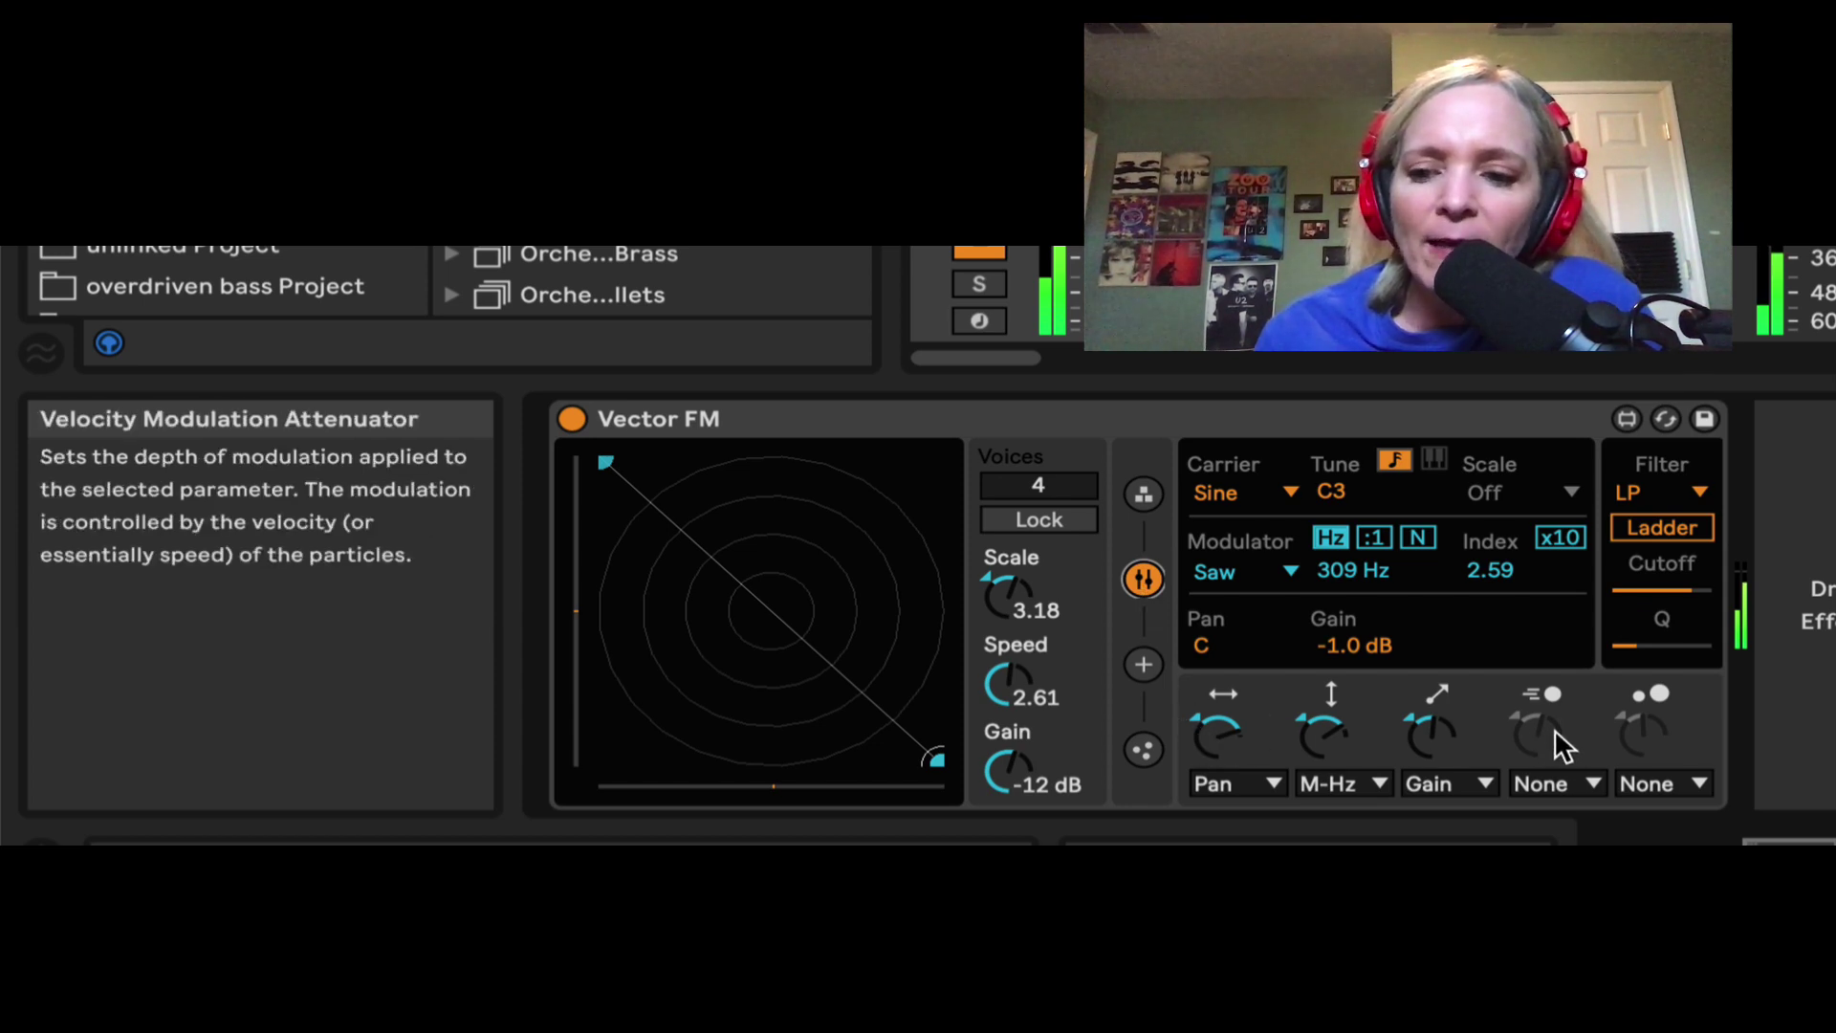
{"action": "left_click", "coordinate": [1568, 784]}
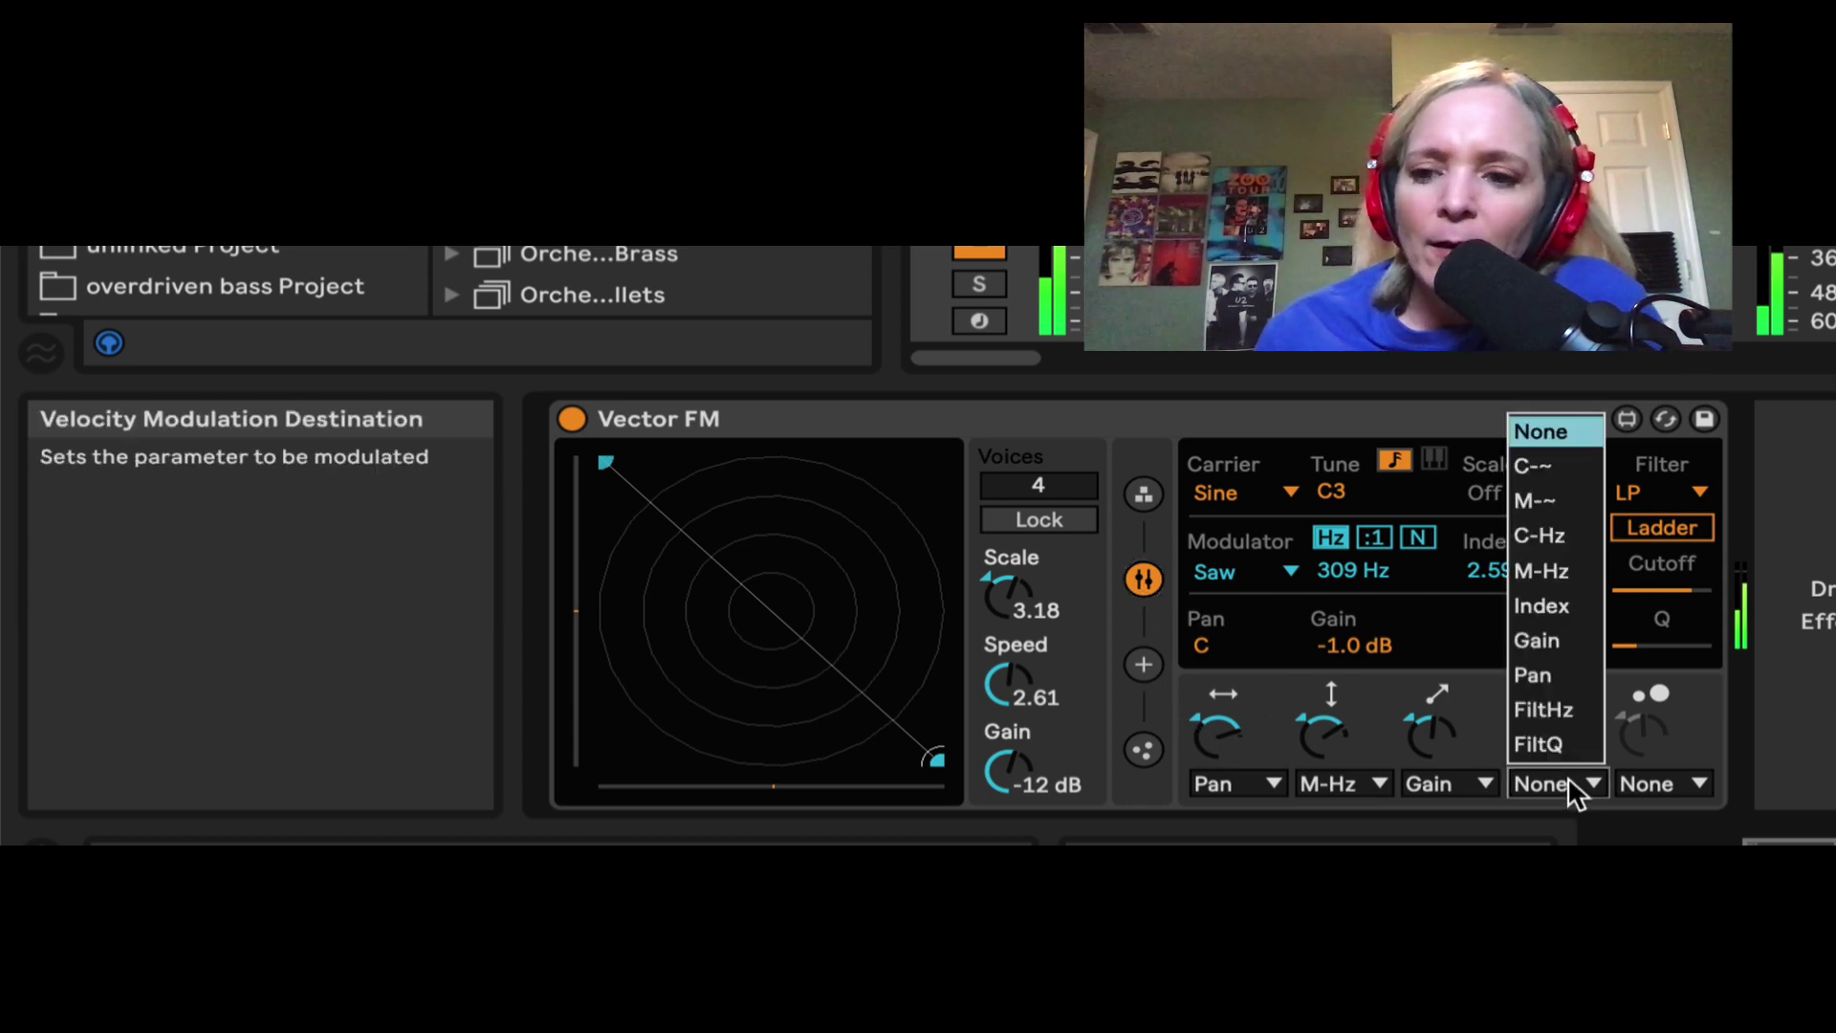
{"action": "left_click", "coordinate": [1557, 605]}
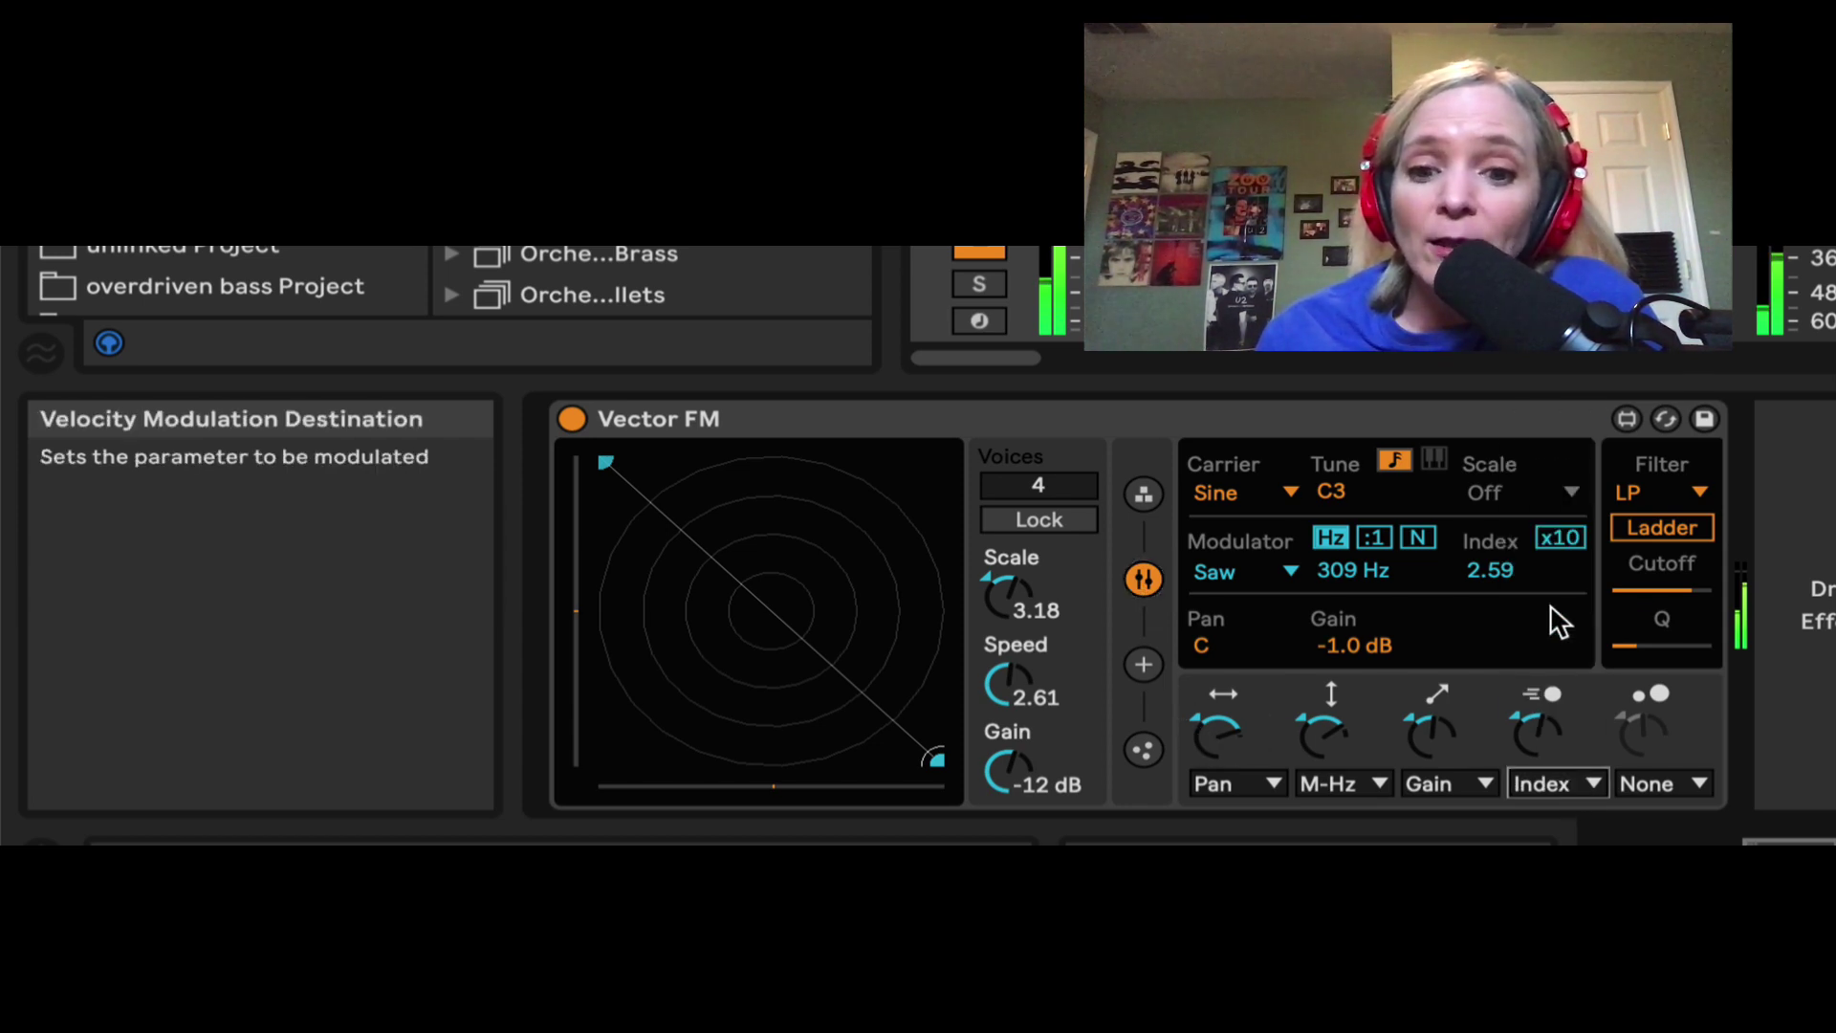
{"action": "double_click", "coordinate": [1008, 684]}
{"action": "left_click_drag", "start_coordinate": [1019, 578], "coordinate": [1019, 651]}
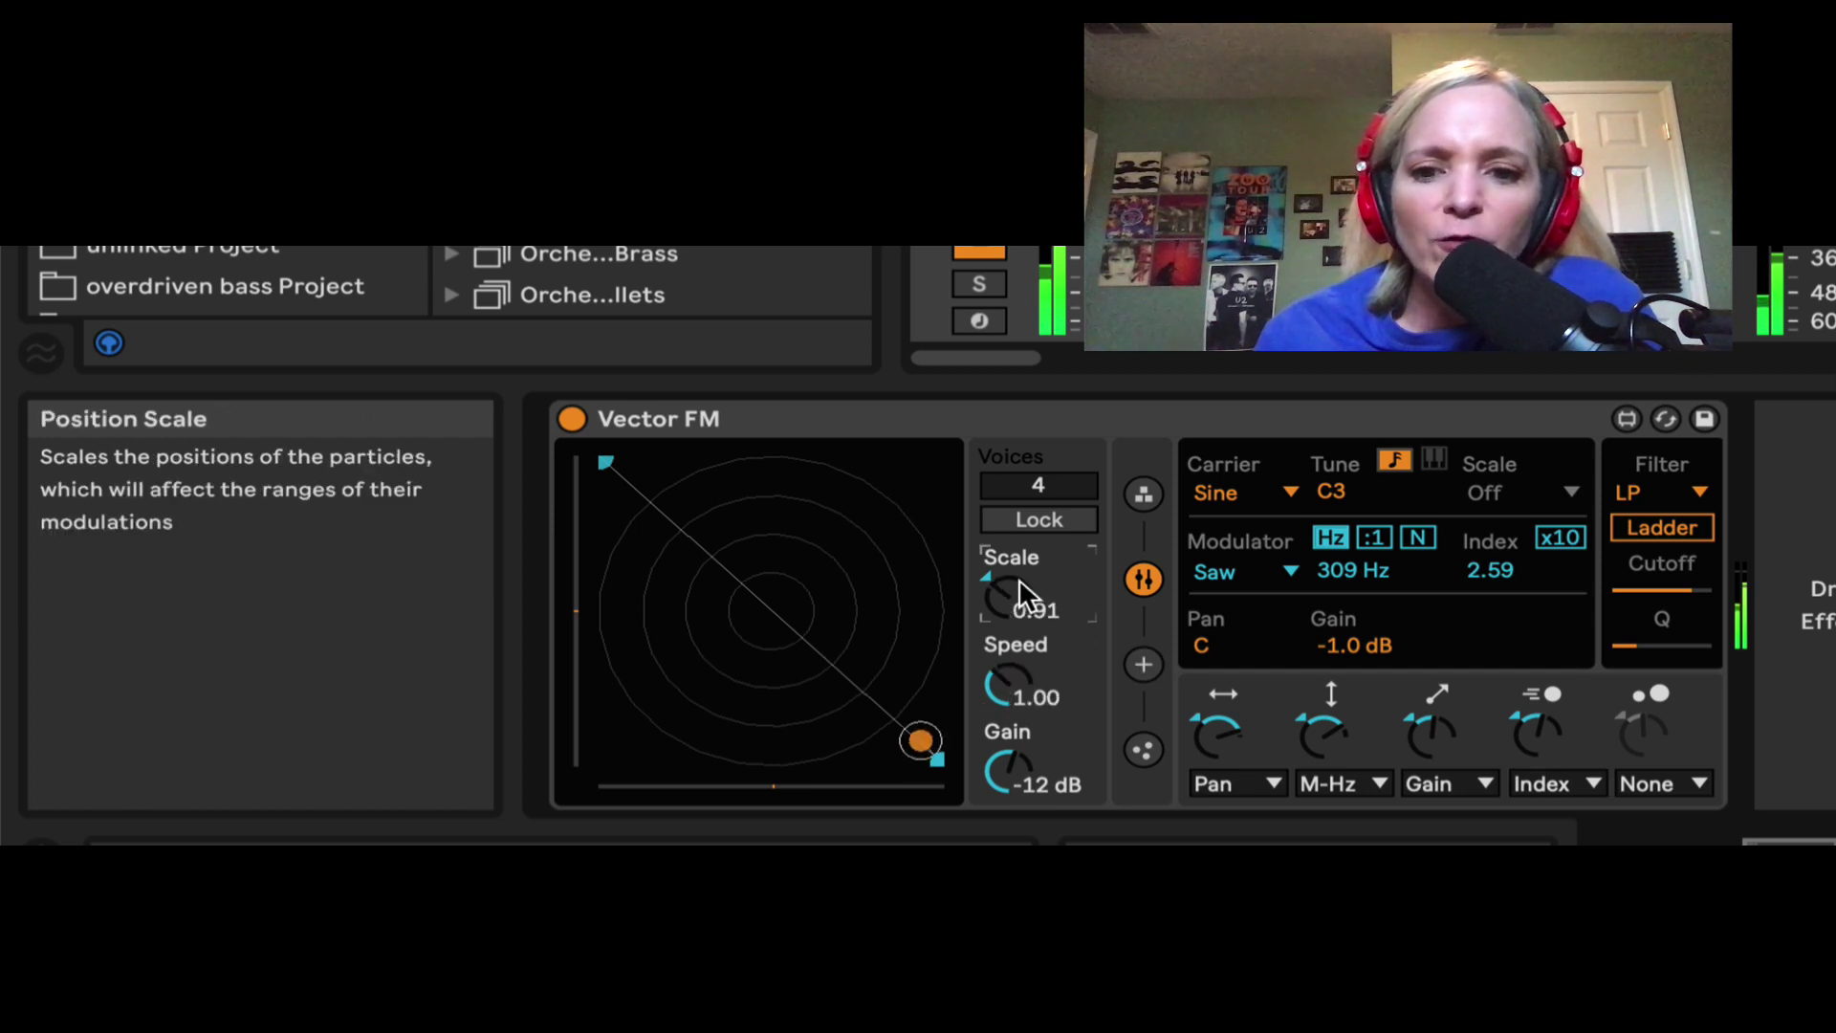
In the force settings, raise the Velocity limit, ease Attractor Strength down slightly, and nudge Magnetism lower
{"action": "left_click", "coordinate": [1143, 492]}
{"action": "left_click", "coordinate": [1145, 664]}
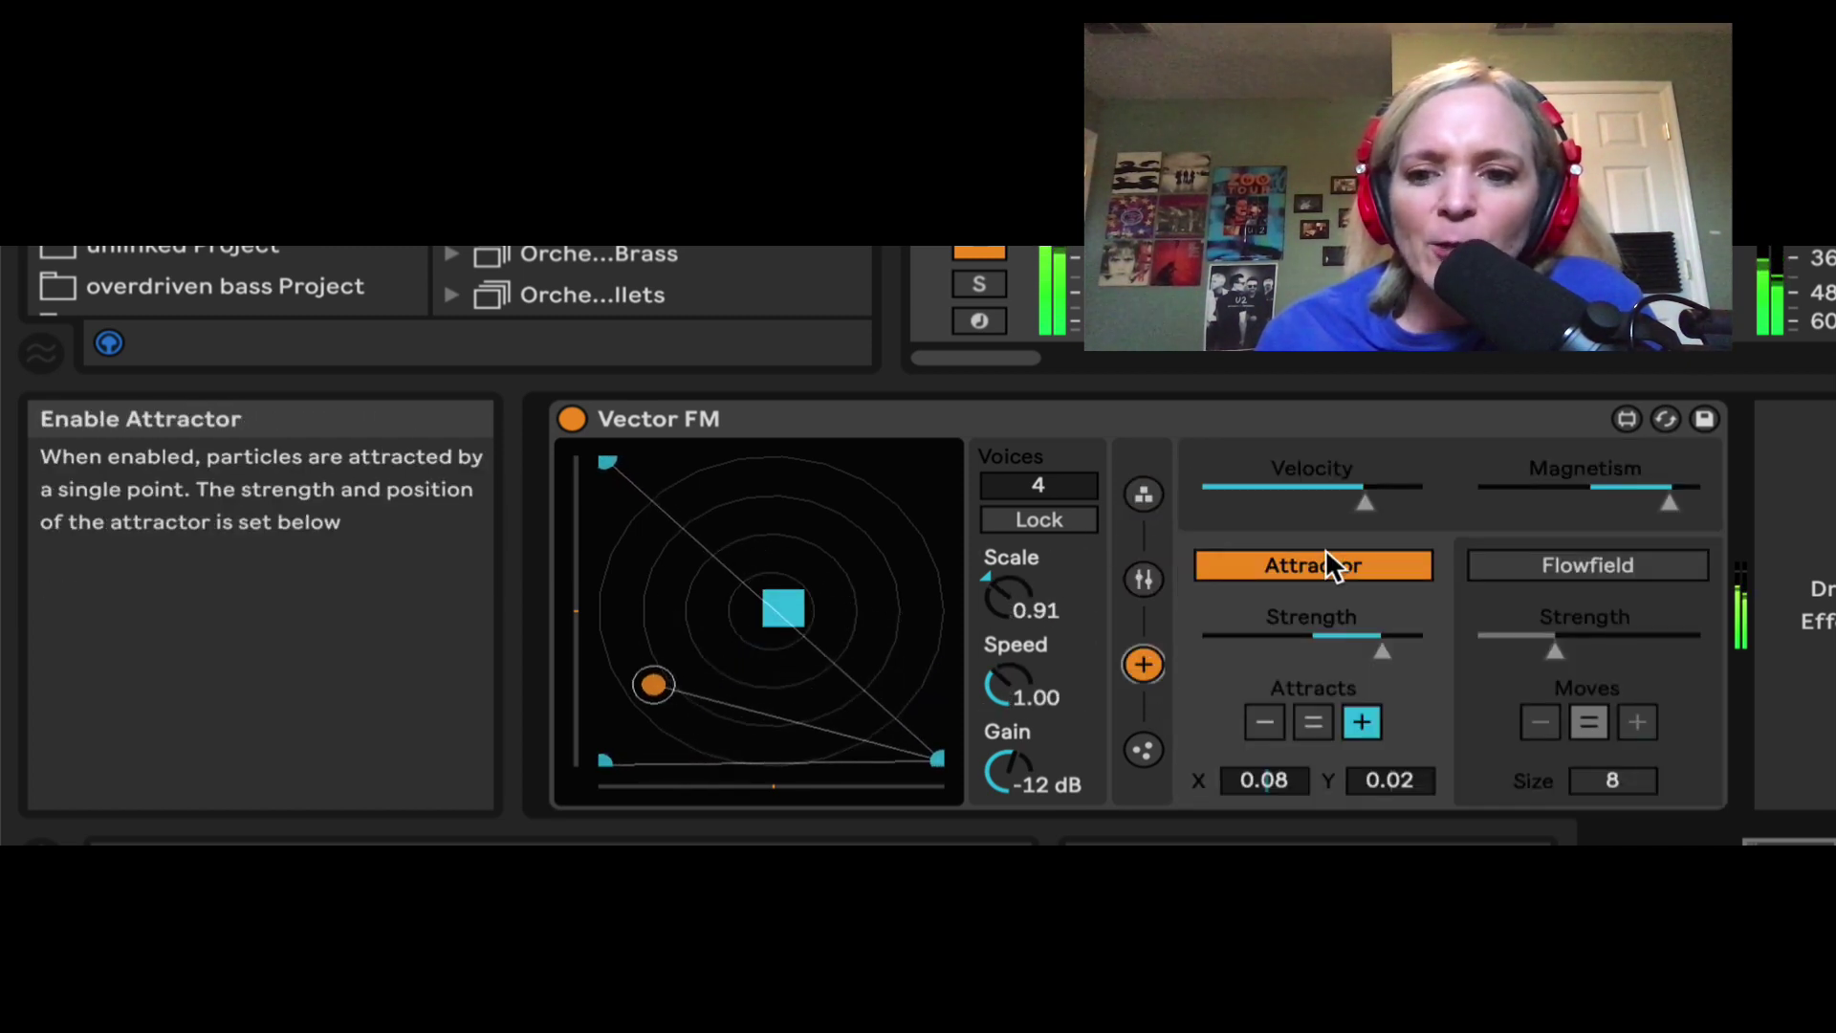
{"action": "left_click", "coordinate": [1327, 498]}
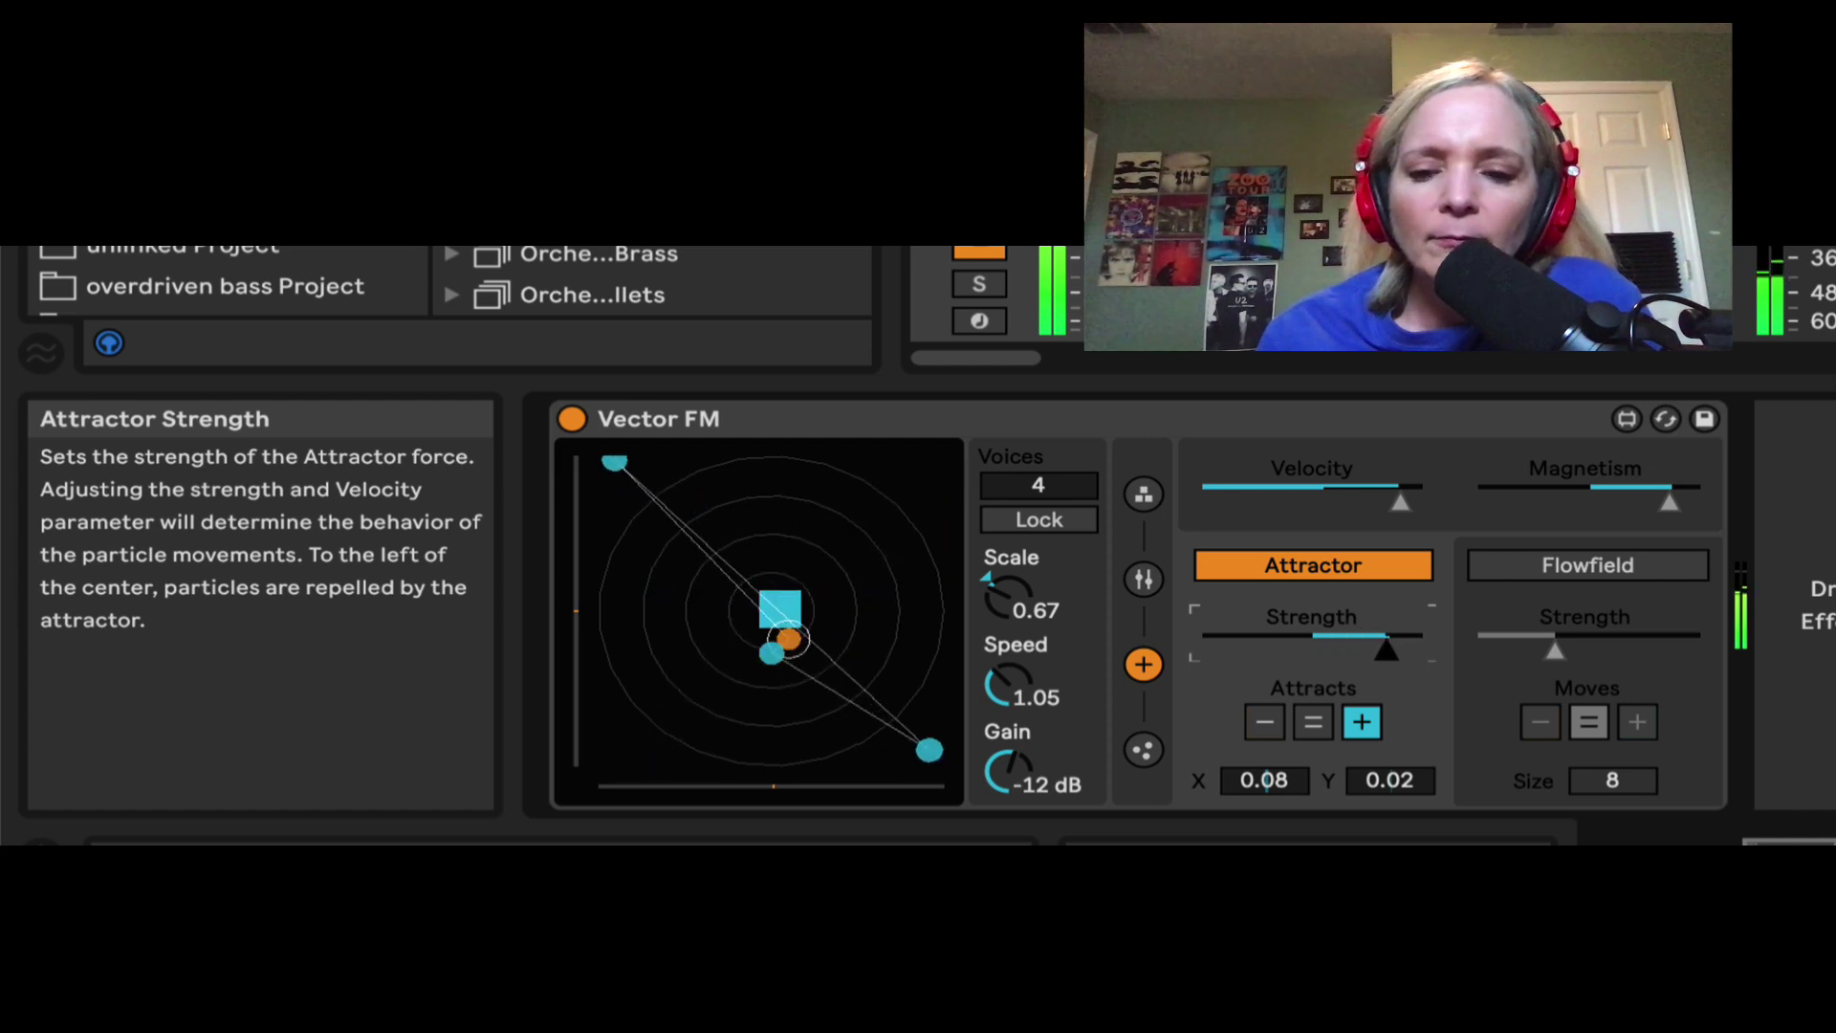
{"action": "left_click_drag", "start_coordinate": [1386, 651], "coordinate": [1362, 651]}
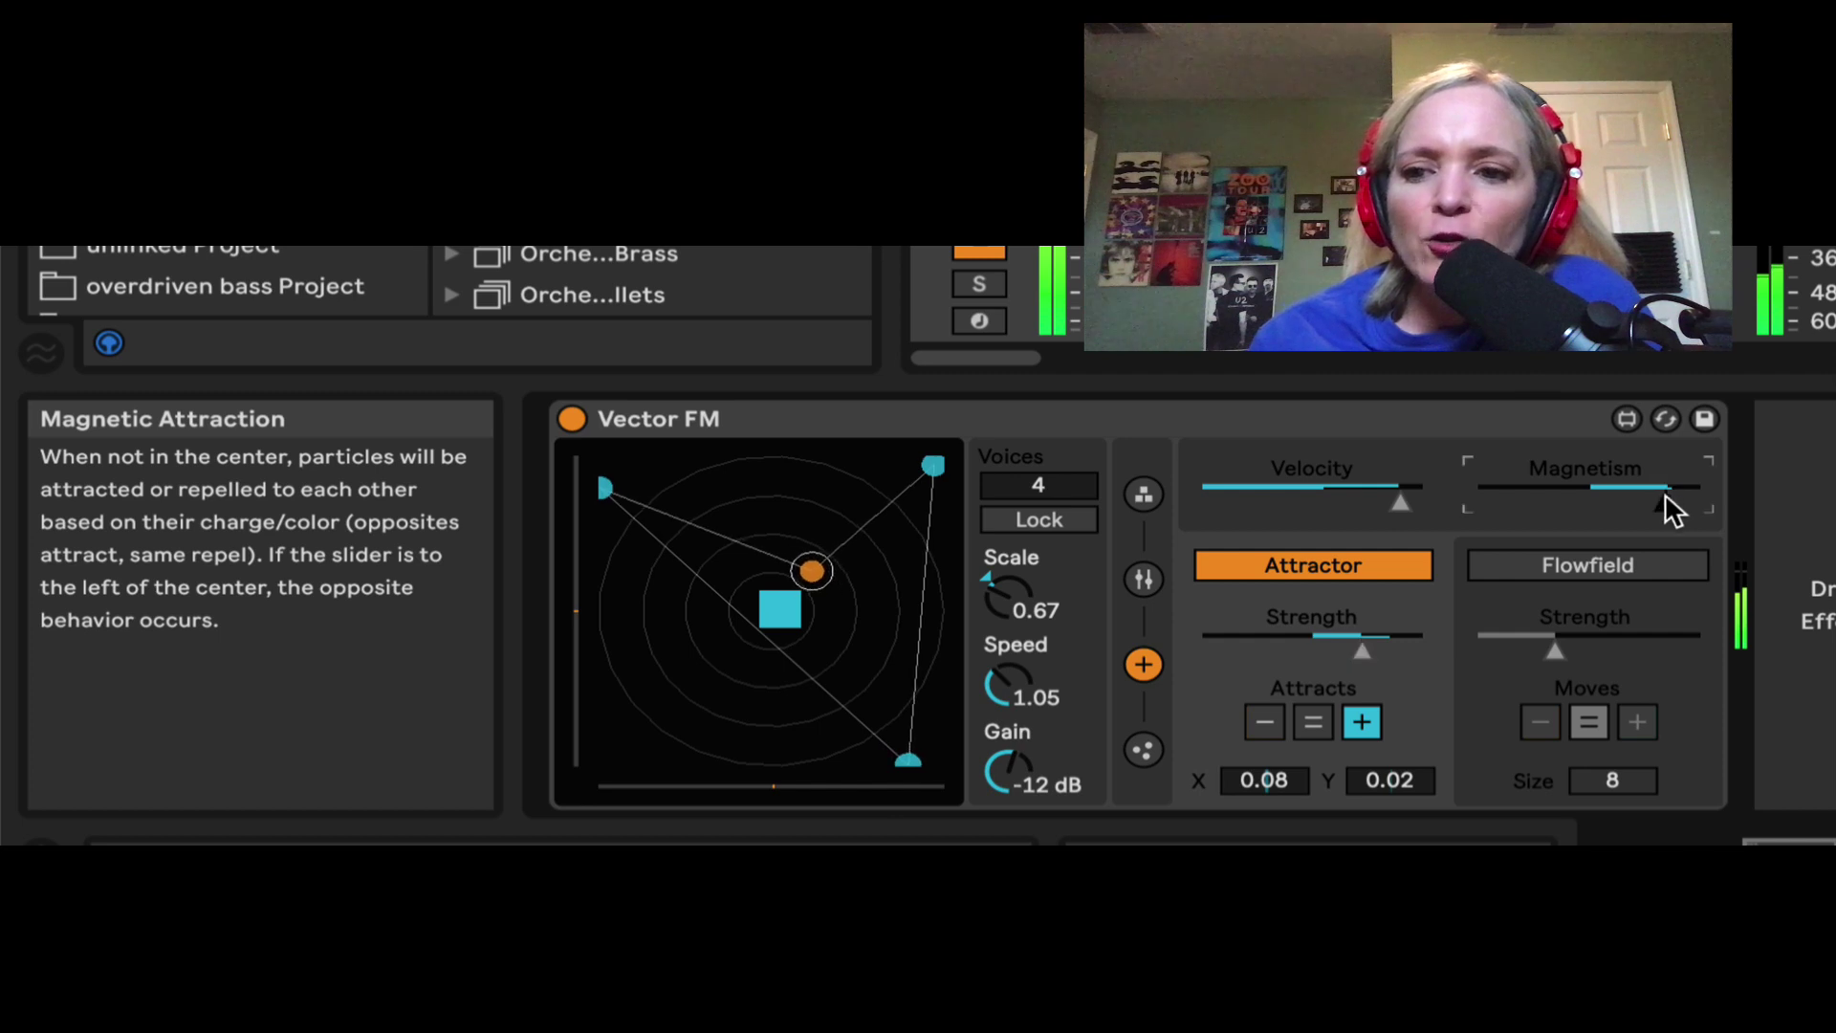
{"action": "mouse_move", "coordinate": [1672, 510]}
{"action": "left_mouse_down"}
{"action": "mouse_move", "coordinate": [1630, 500]}
{"action": "mouse_move", "coordinate": [1661, 509]}
{"action": "left_mouse_up"}
Swap the attractor for a near-full-strength Flowfield, lower Velocity, re-enable the track, and raise Speed to 2.19
{"action": "left_click", "coordinate": [1379, 565]}
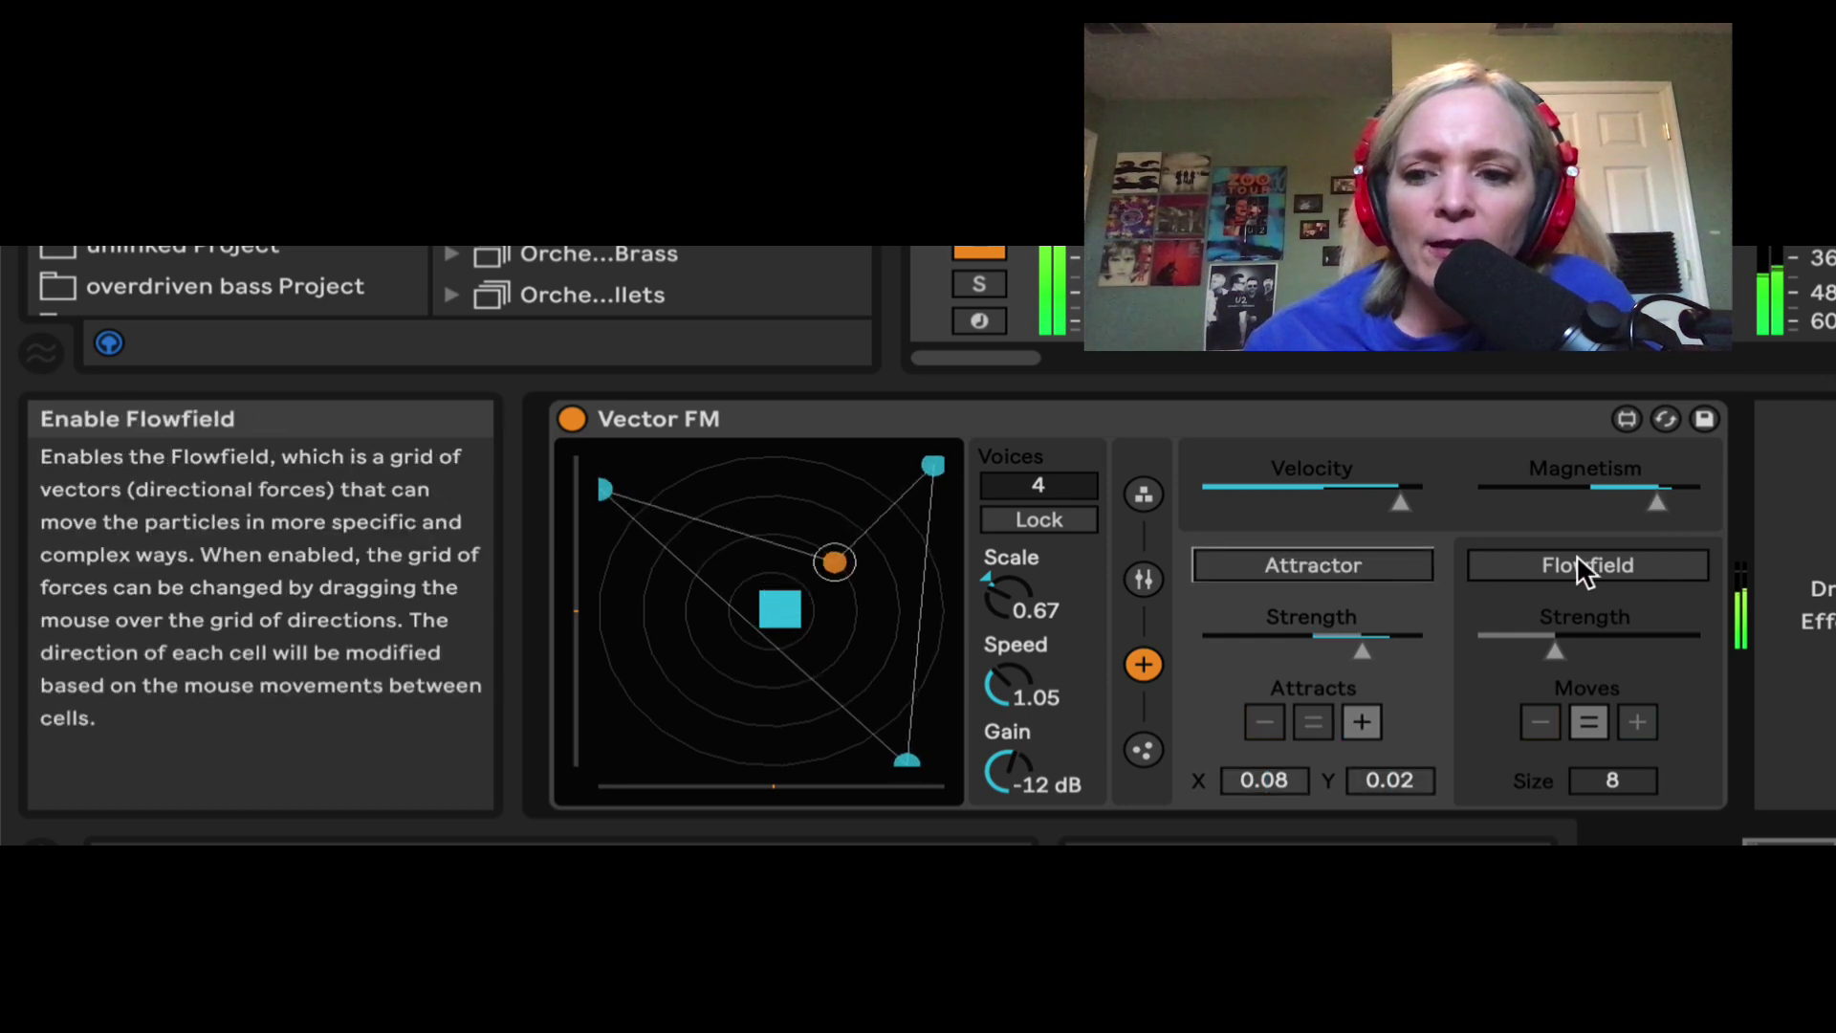
{"action": "left_click", "coordinate": [1626, 560]}
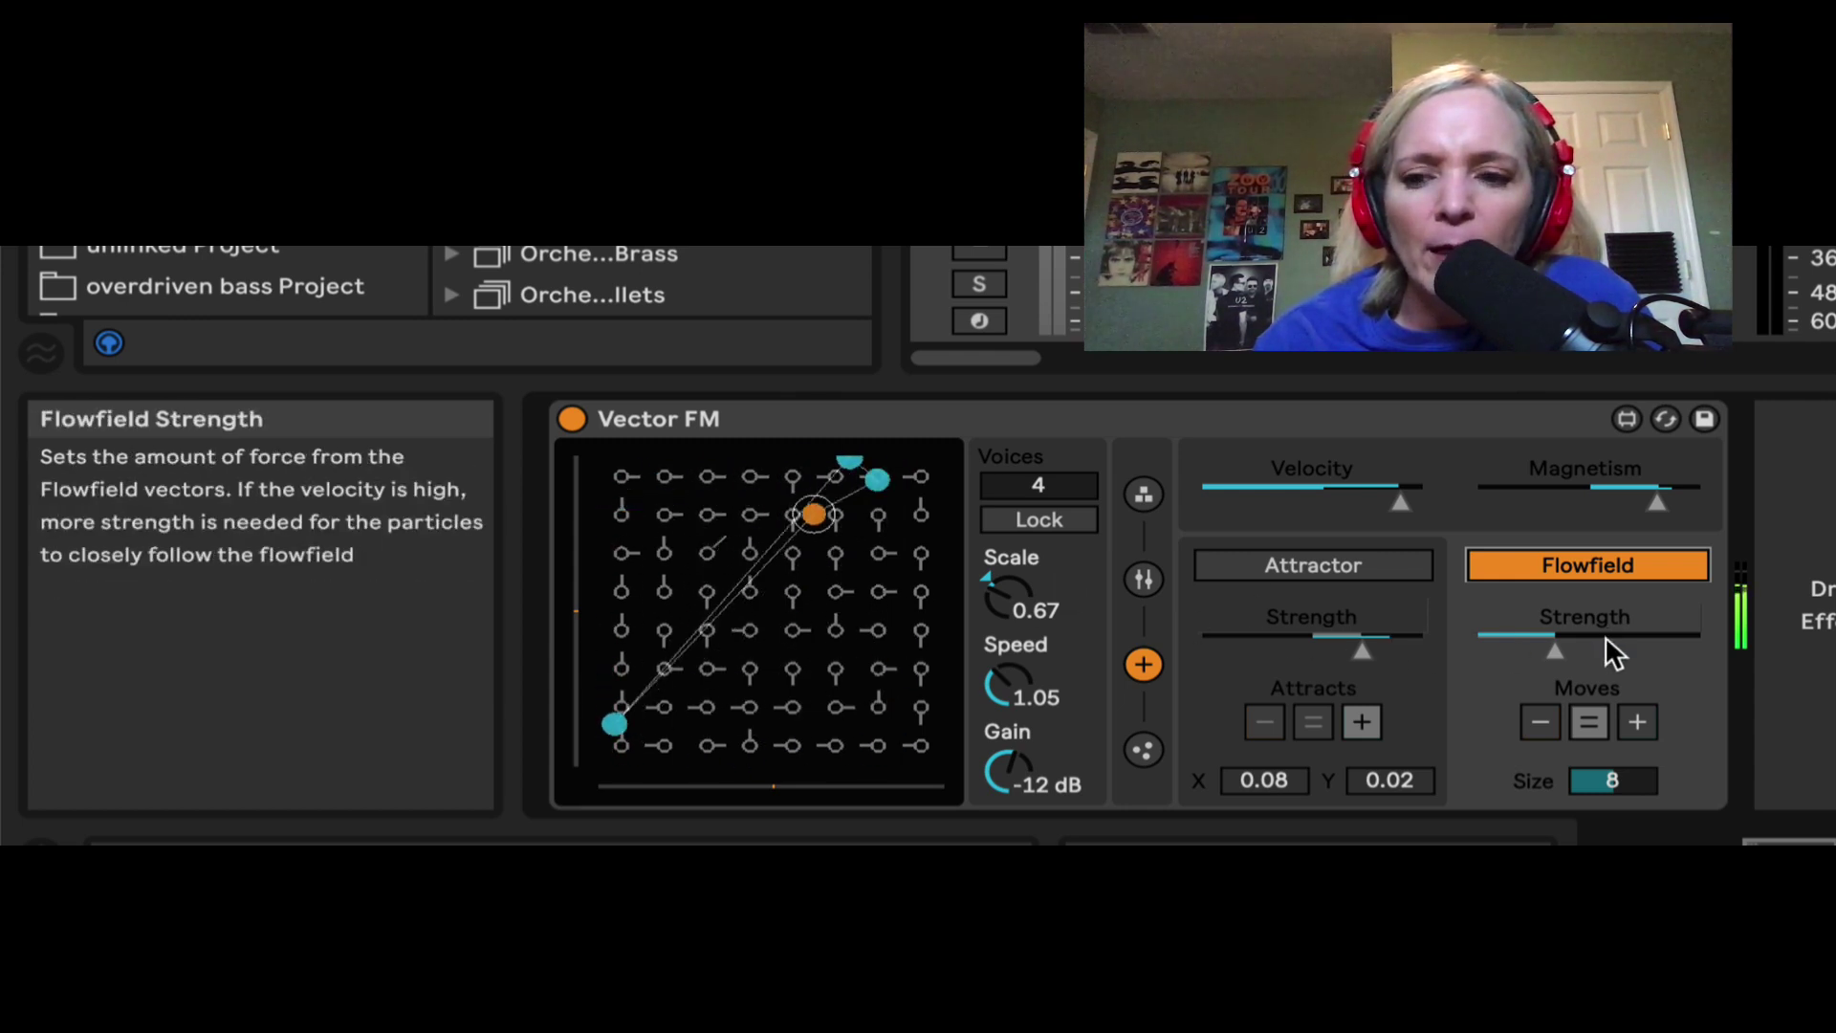
{"action": "left_click_drag", "start_coordinate": [1555, 646], "coordinate": [1632, 649]}
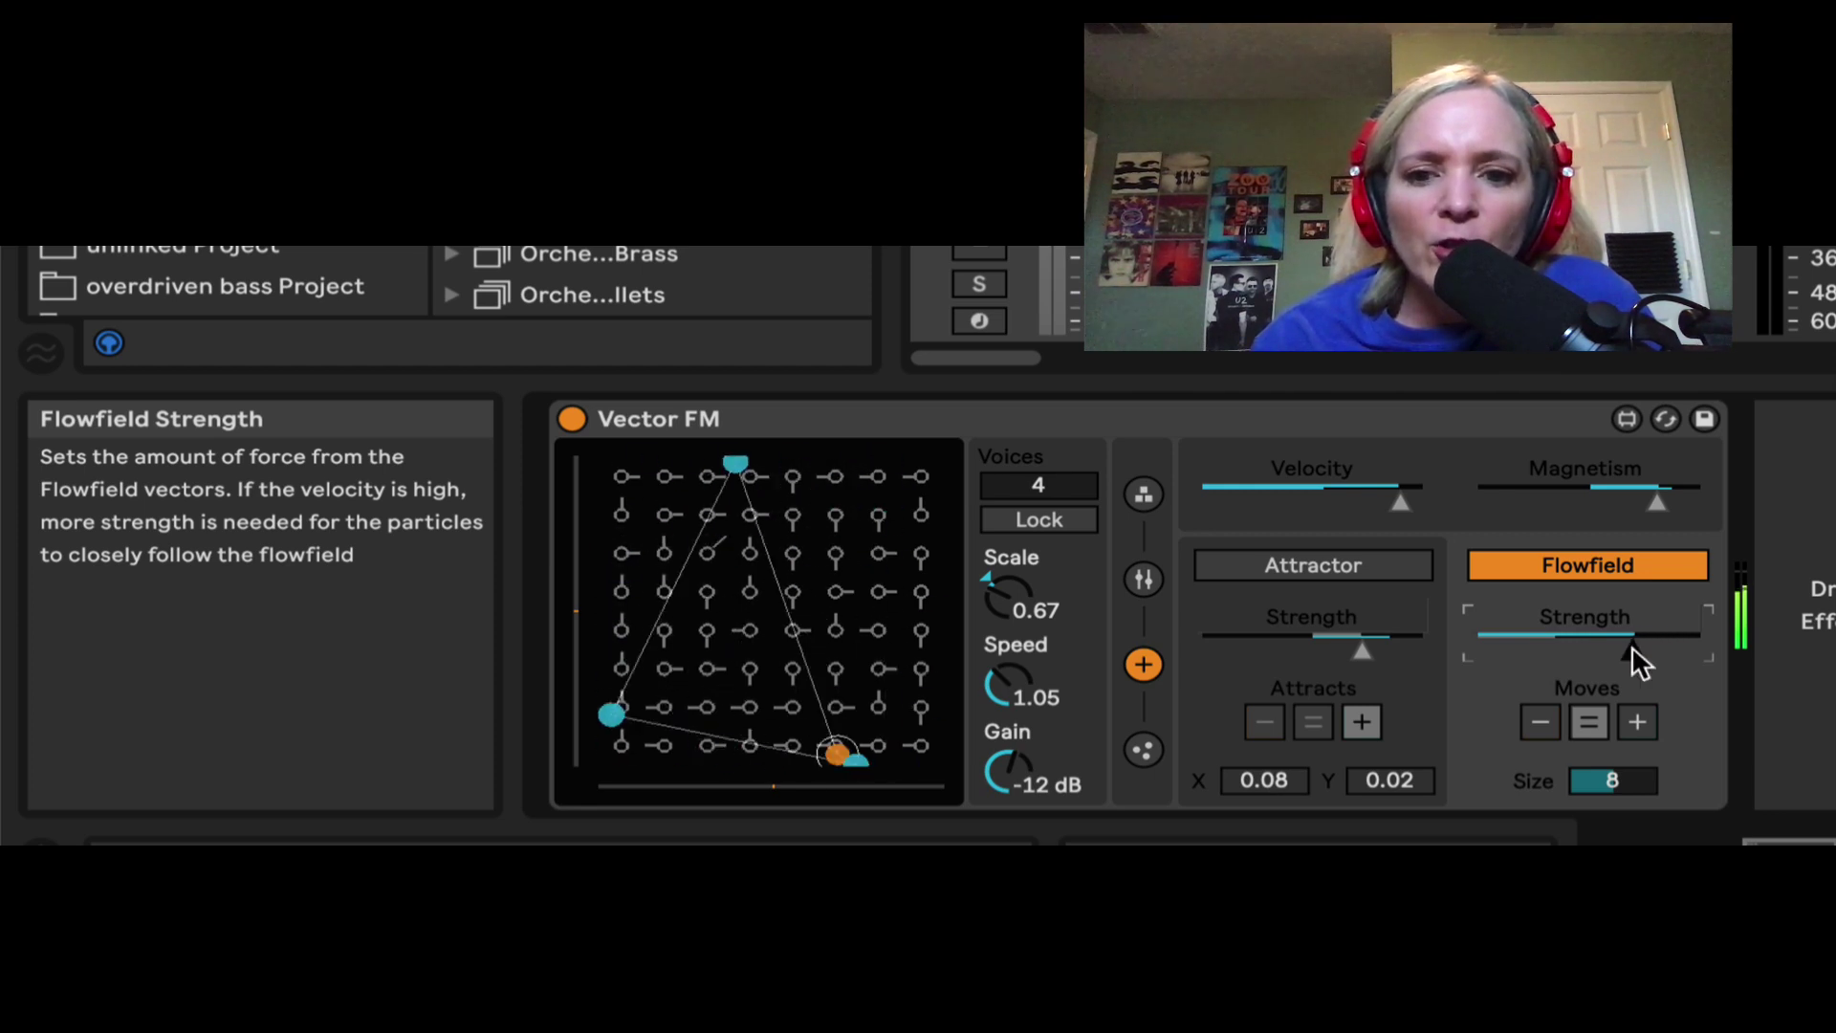
{"action": "left_click_drag", "start_coordinate": [1402, 504], "coordinate": [1318, 503]}
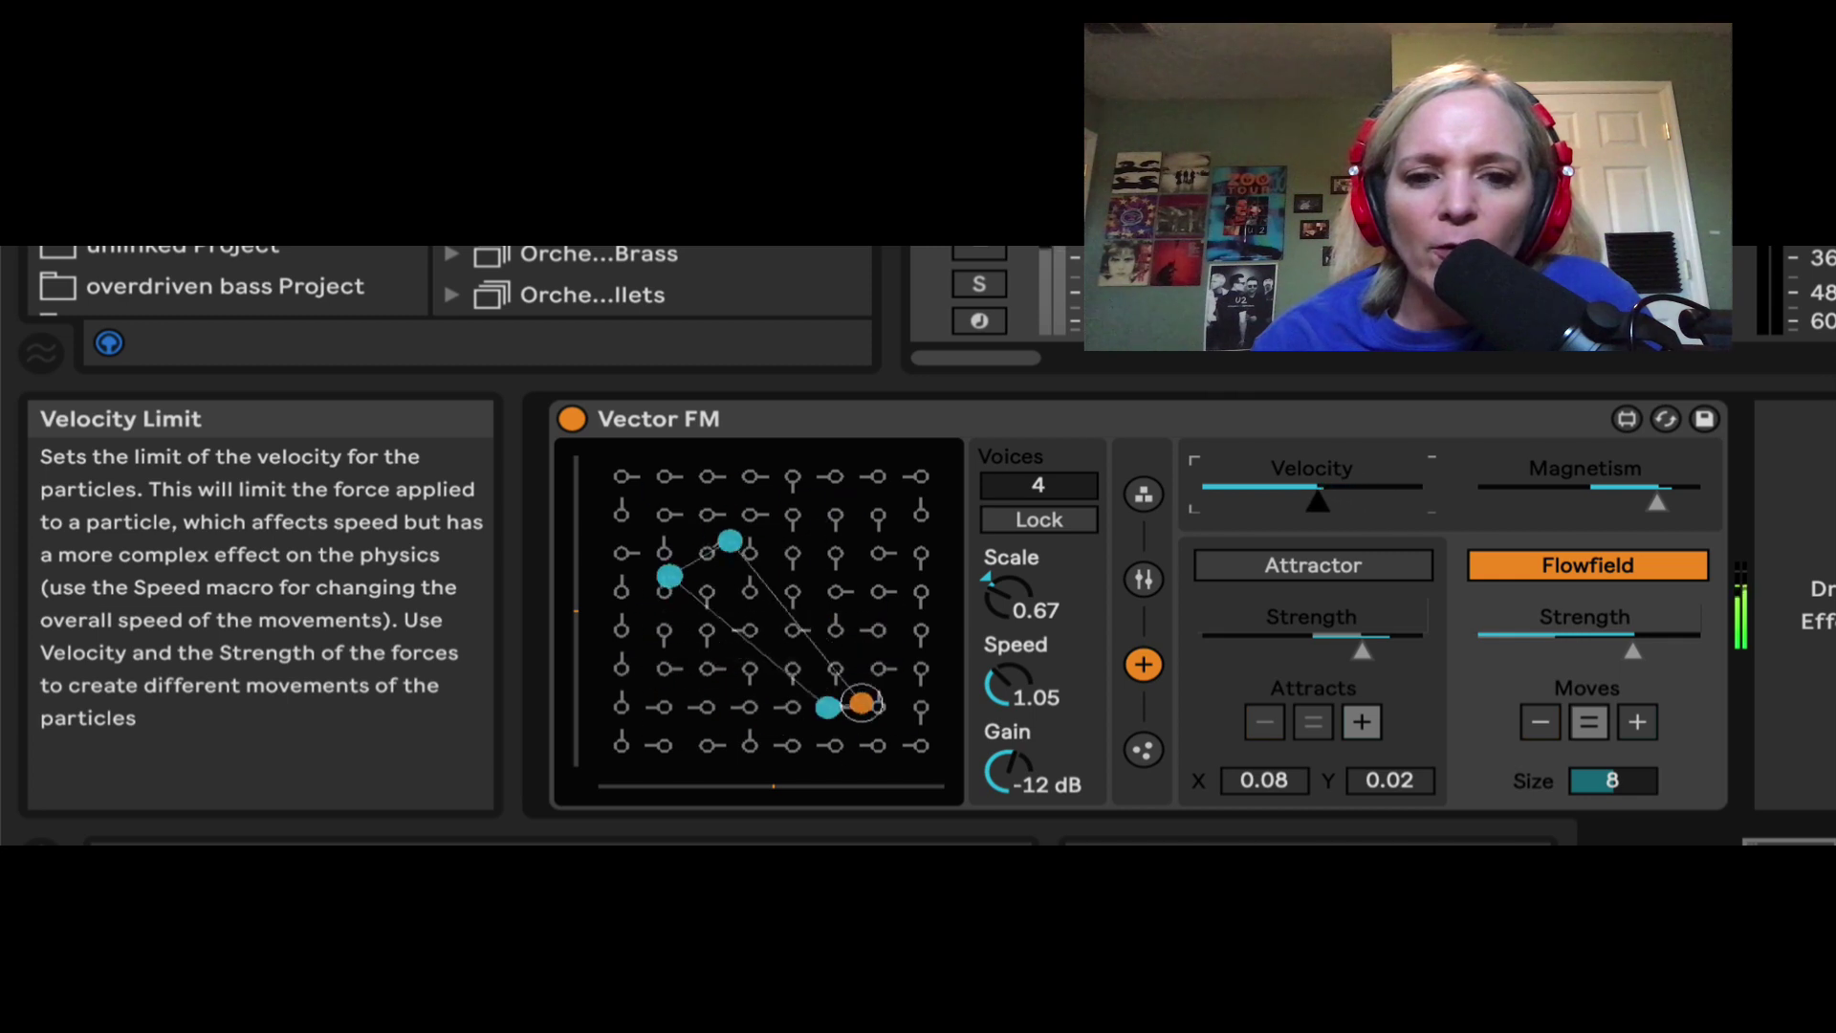
{"action": "left_click", "coordinate": [993, 252]}
{"action": "mouse_move", "coordinate": [1017, 672]}
{"action": "left_mouse_down"}
{"action": "mouse_move", "coordinate": [1018, 650]}
{"action": "mouse_move", "coordinate": [1012, 675]}
{"action": "left_mouse_up"}
Lower the Gain column's modulation depth and drop Modulator Index from 2.59 to below 1
{"action": "left_click", "coordinate": [1145, 752]}
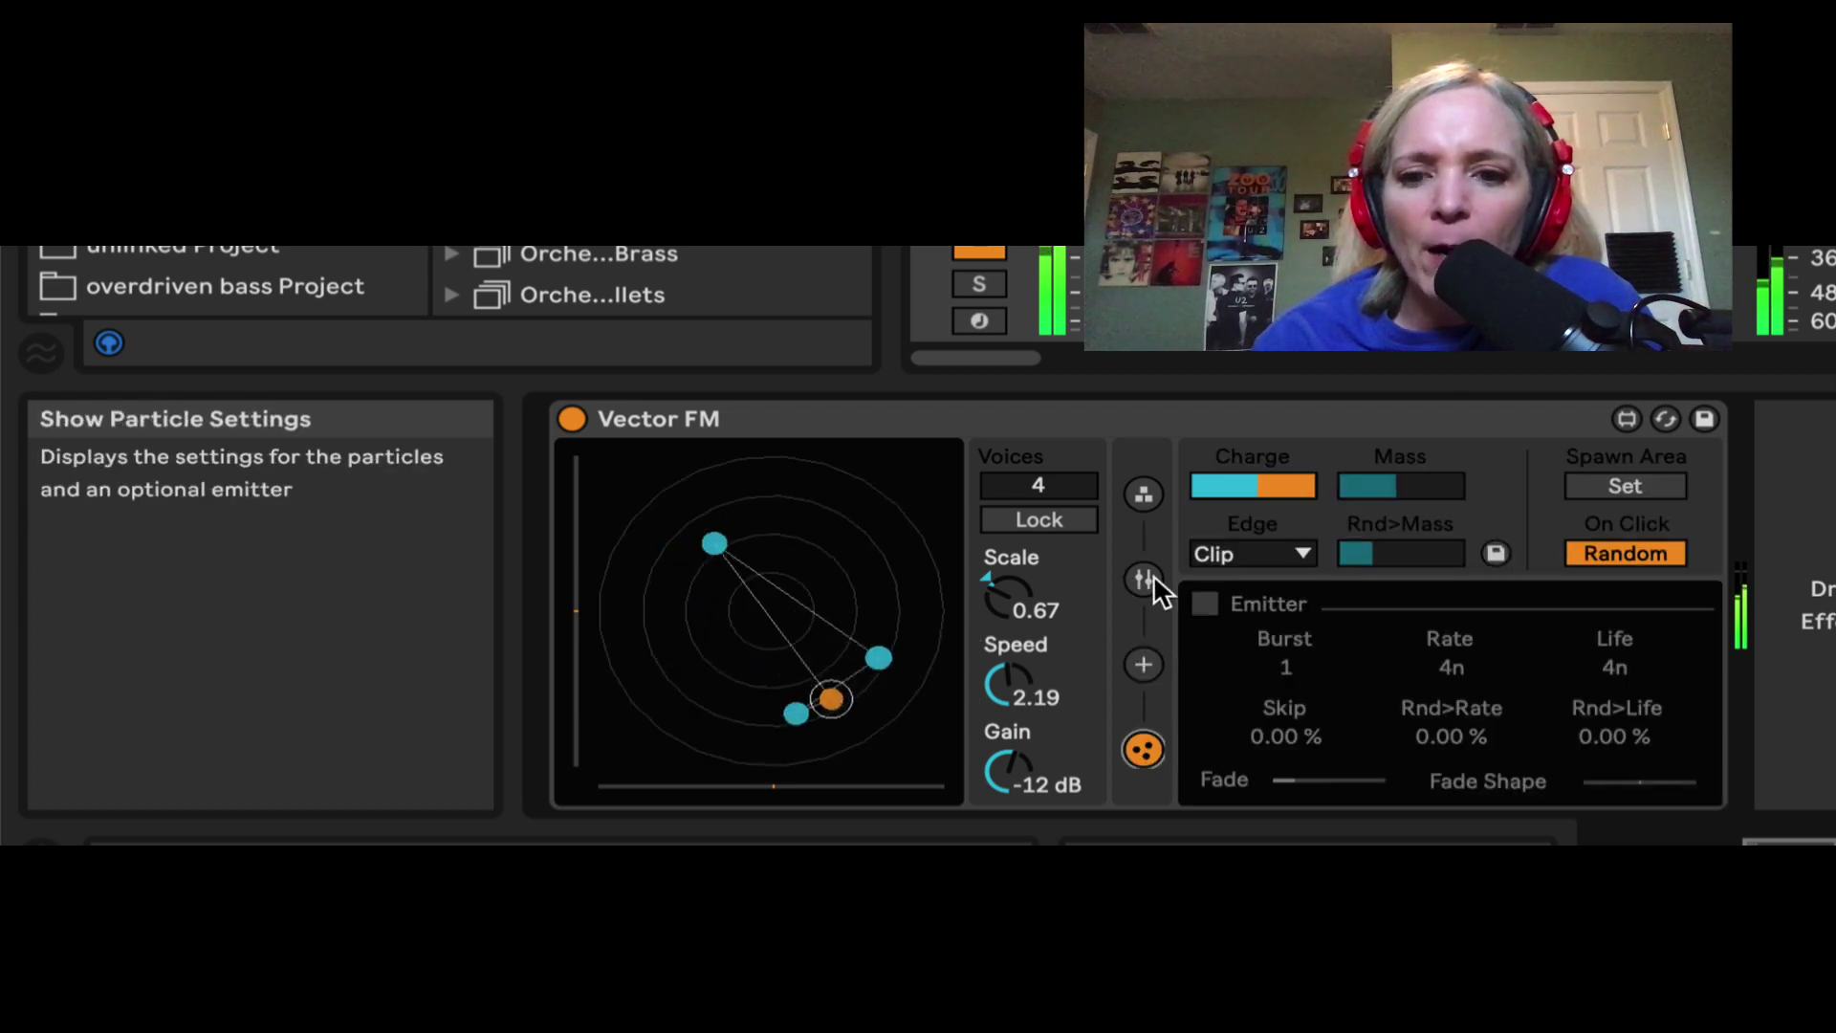
{"action": "left_click", "coordinate": [1147, 578]}
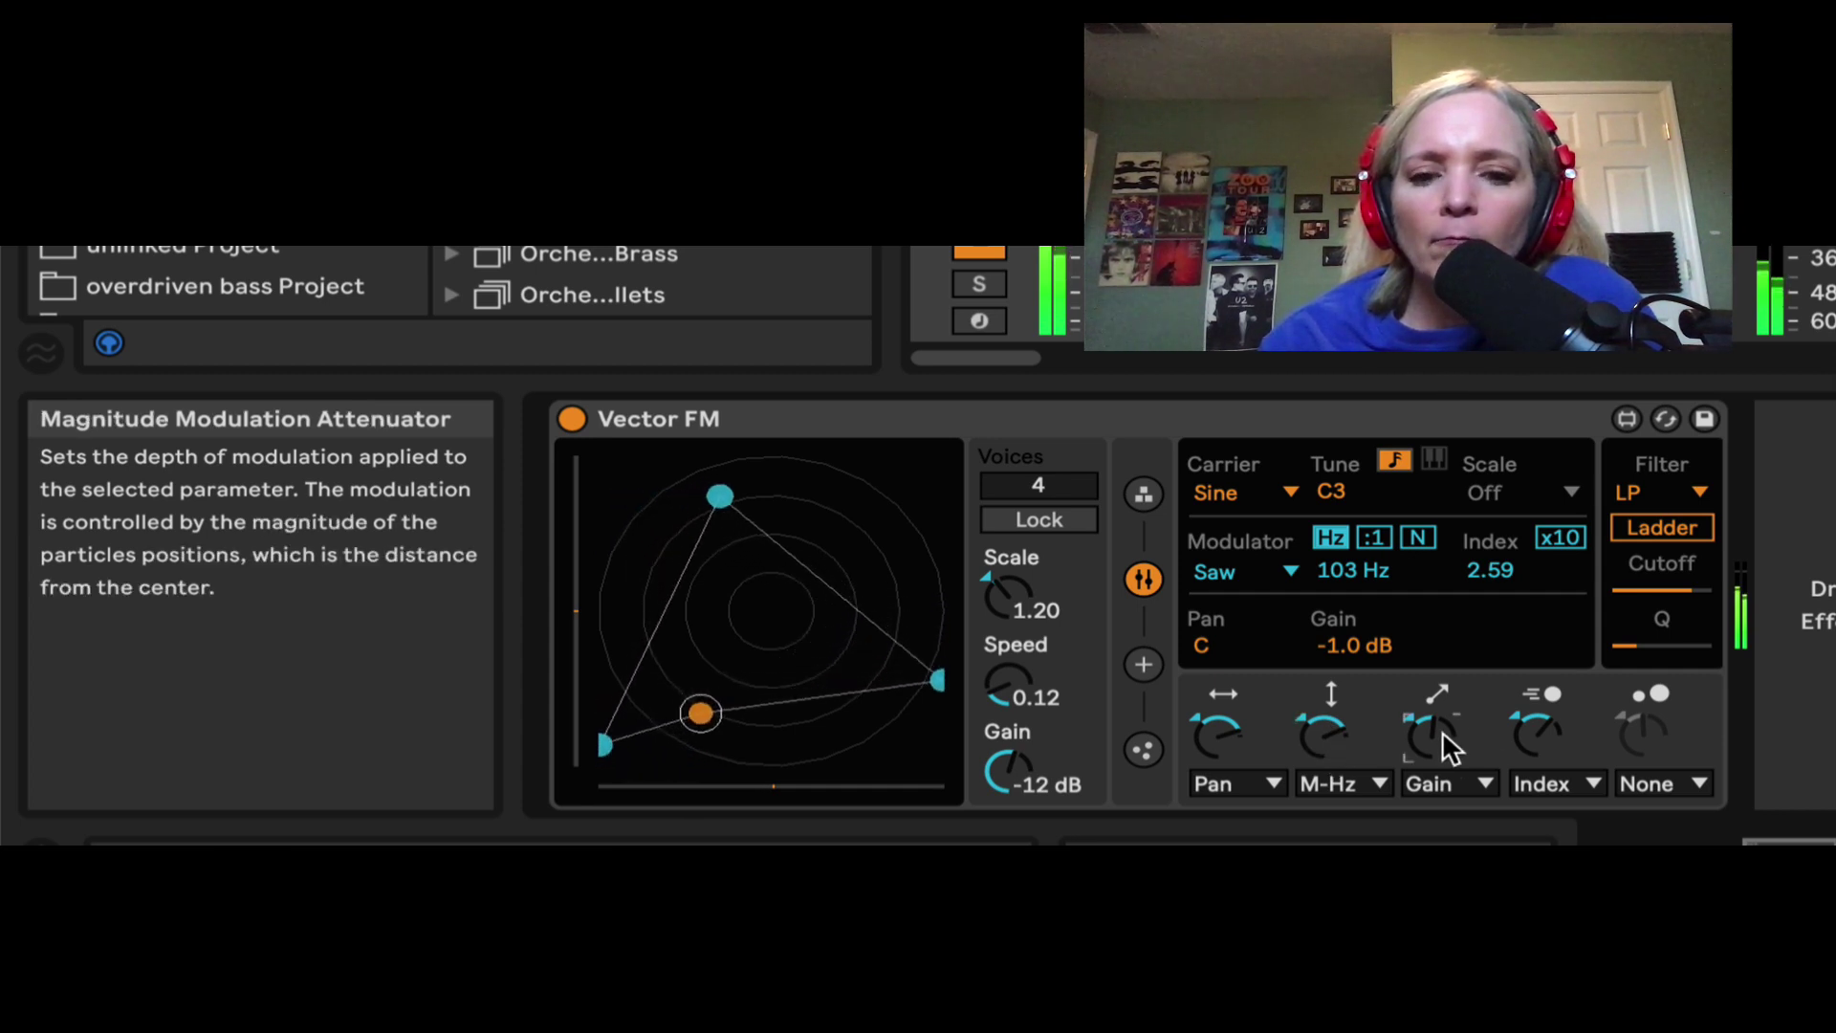
{"action": "left_click_drag", "start_coordinate": [1443, 730], "coordinate": [1443, 766]}
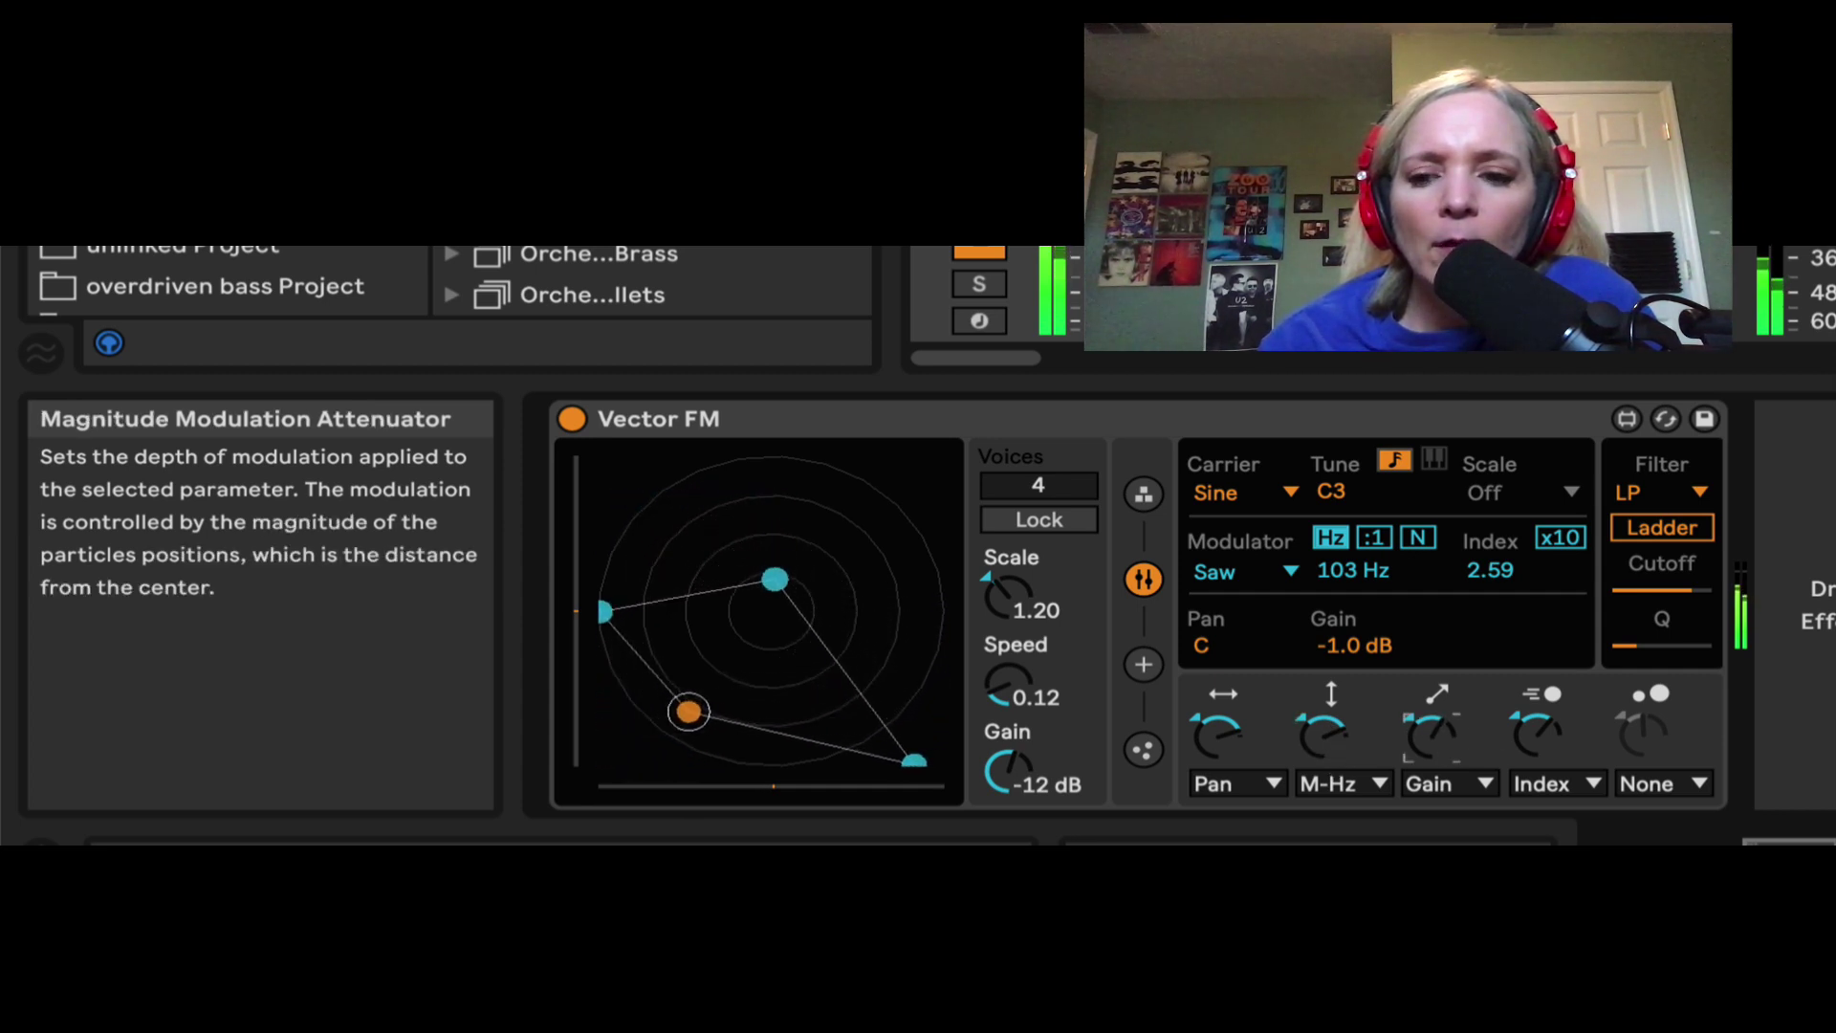
{"action": "left_click_drag", "start_coordinate": [1497, 576], "coordinate": [1497, 632]}
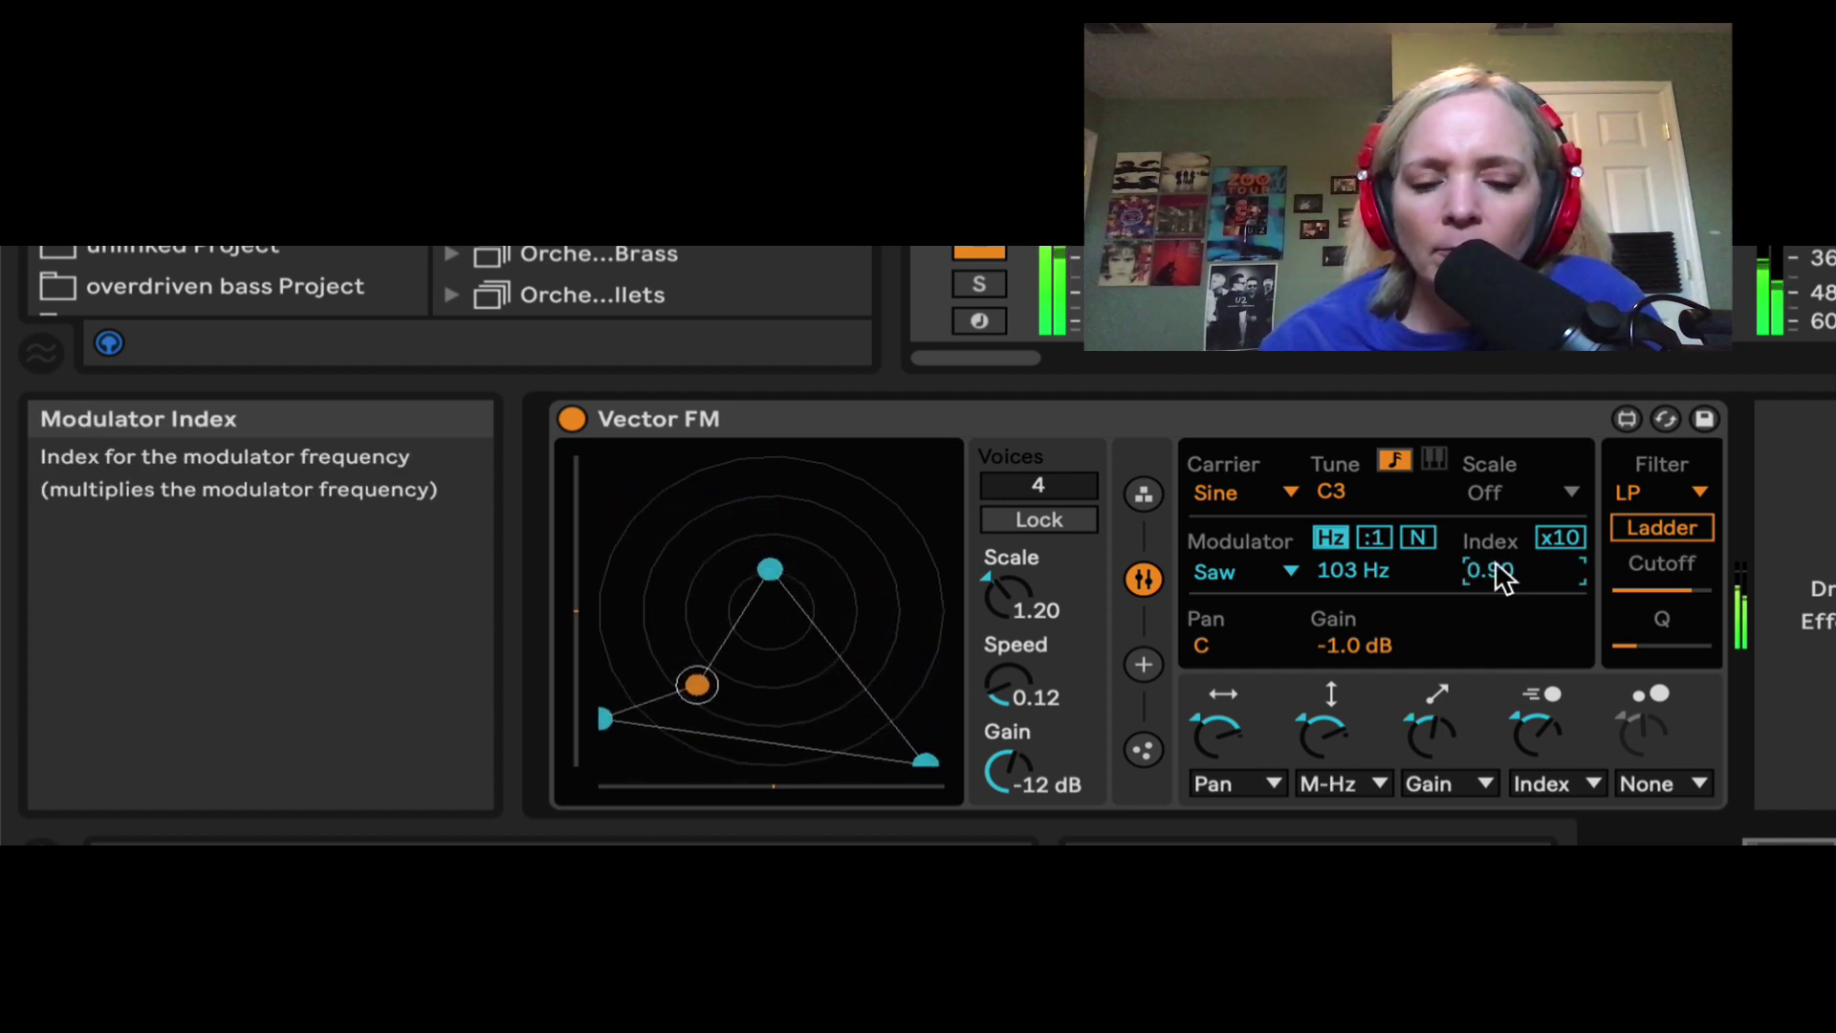
Re-enable the track and raise particle Speed to 0.40 in the physics view
{"action": "left_click", "coordinate": [1144, 663]}
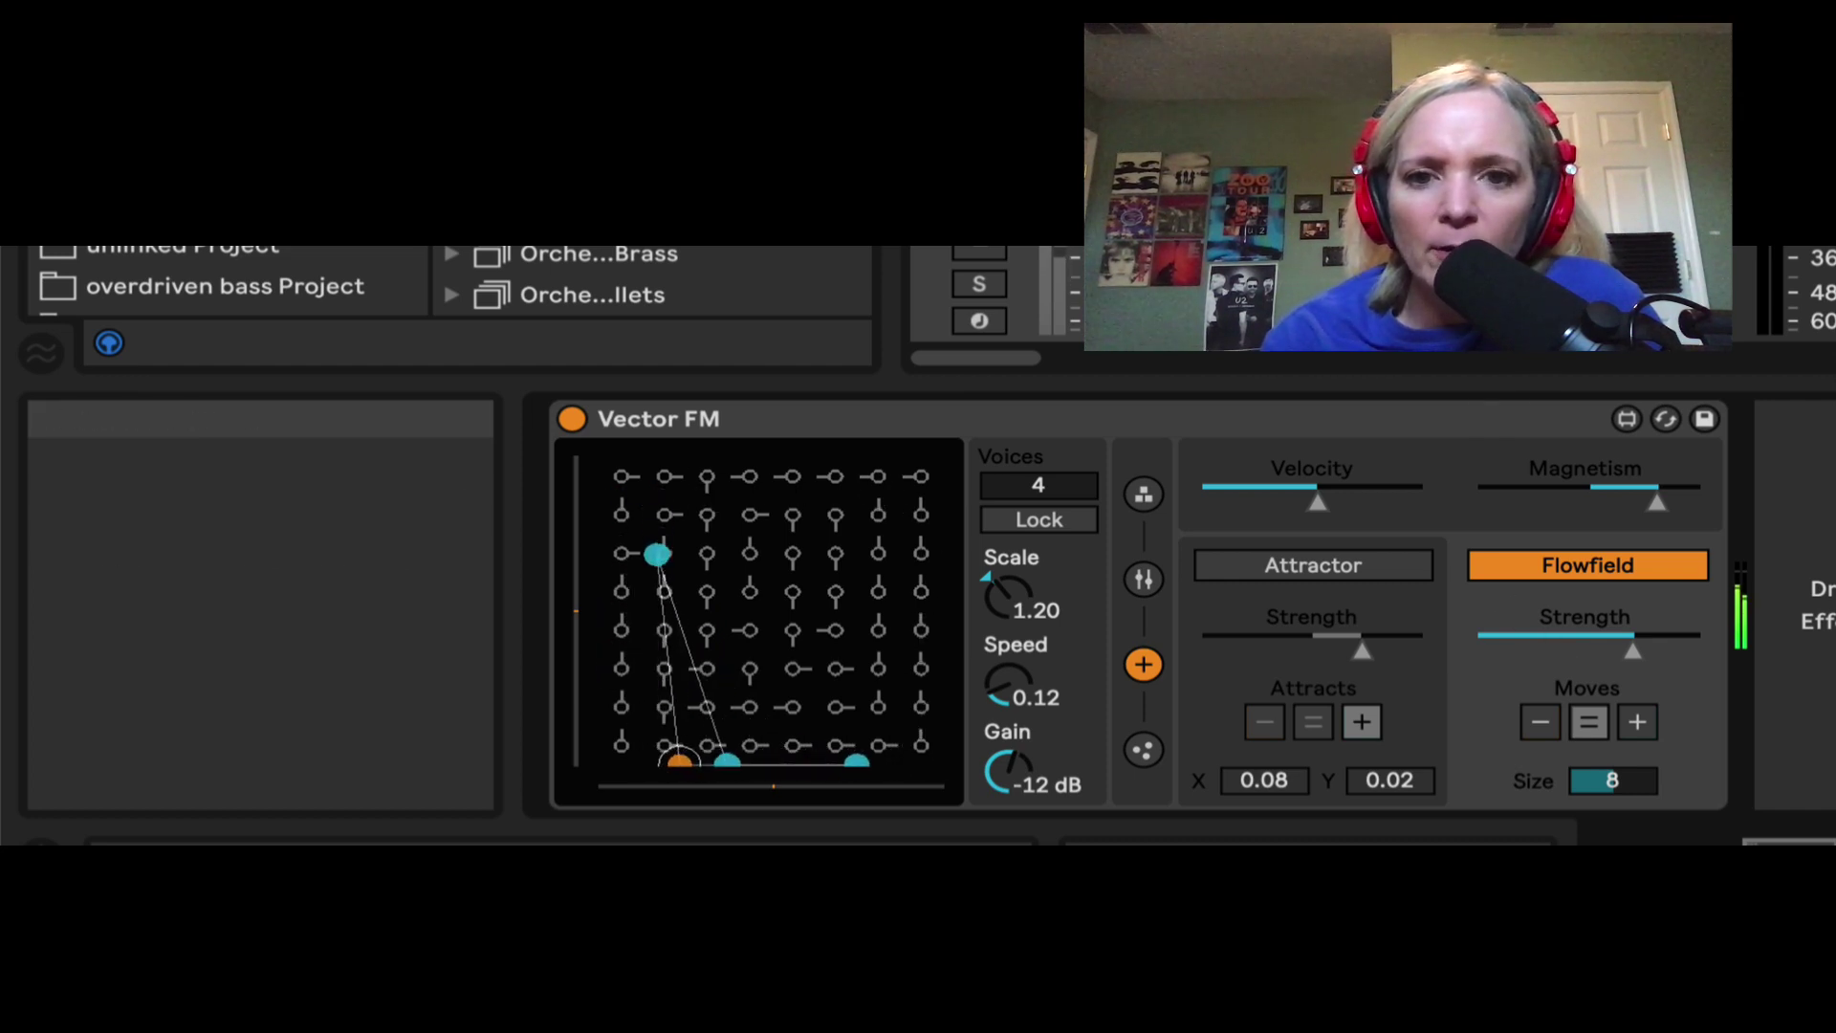
{"action": "left_click", "coordinate": [981, 251]}
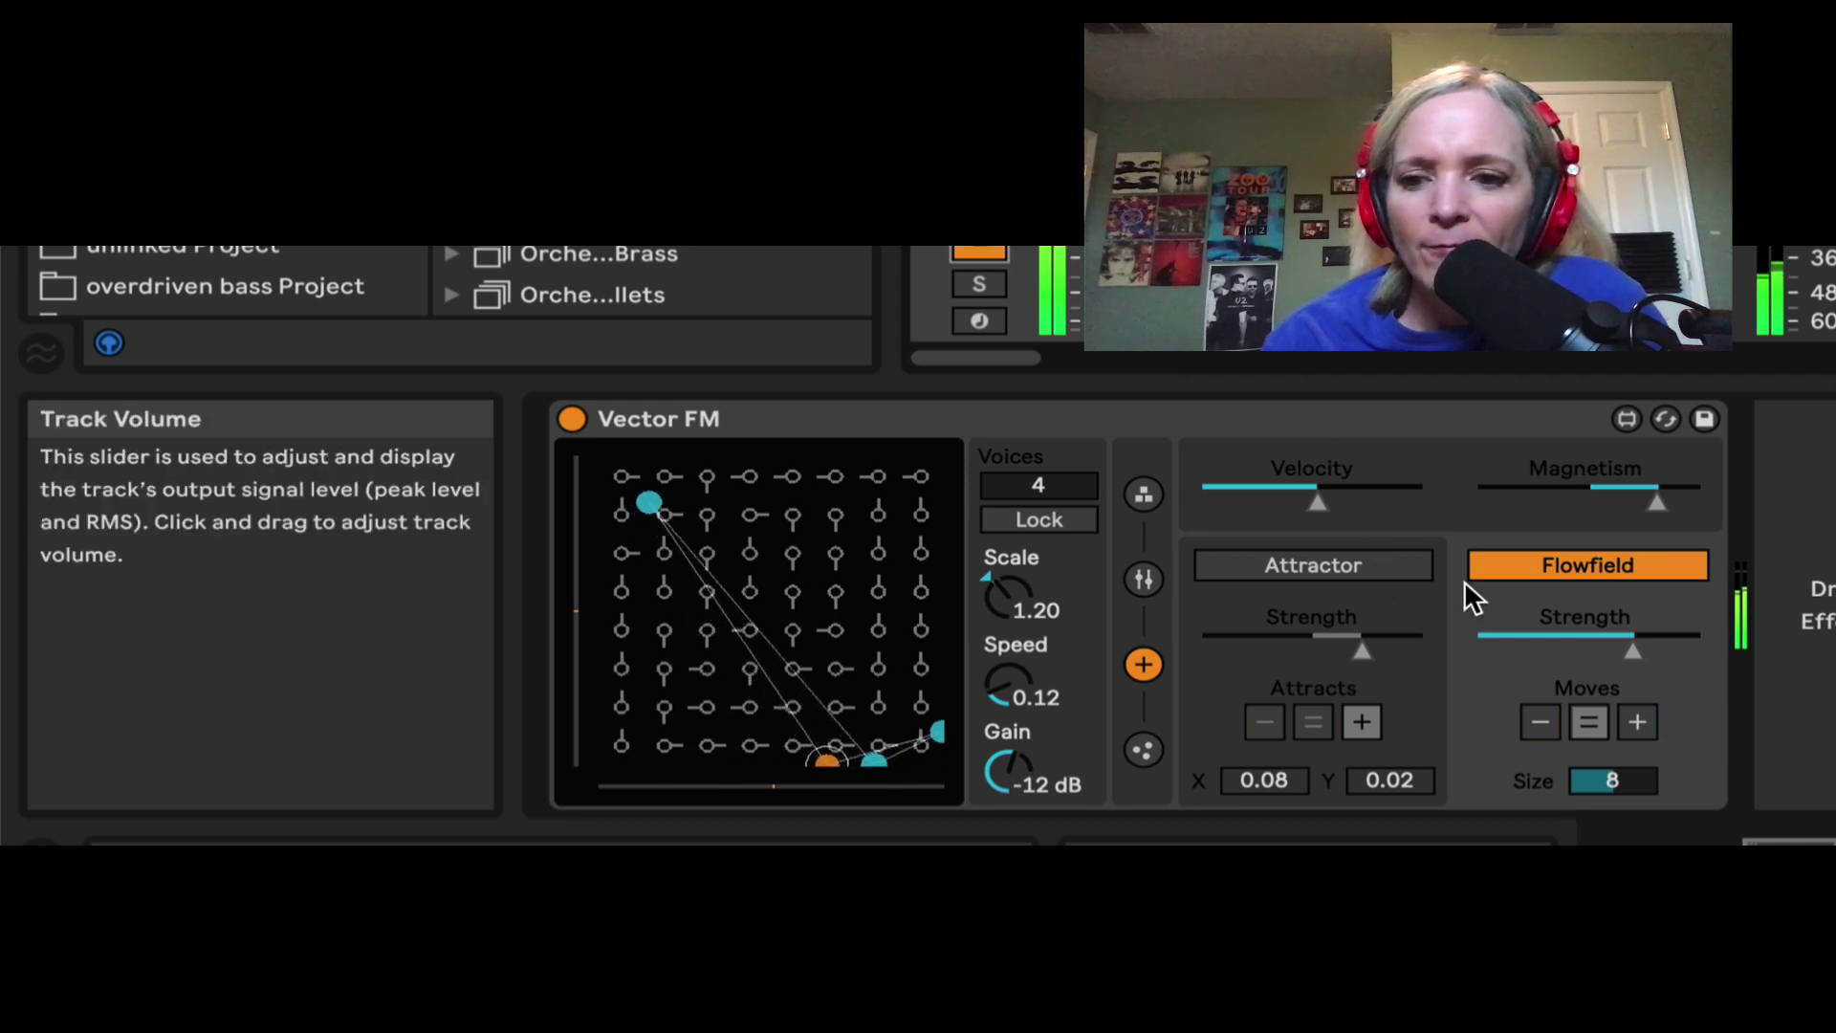
{"action": "mouse_move", "coordinate": [1031, 658]}
{"action": "left_mouse_down"}
{"action": "mouse_move", "coordinate": [1031, 583]}
{"action": "mouse_move", "coordinate": [1031, 634]}
{"action": "left_mouse_up"}
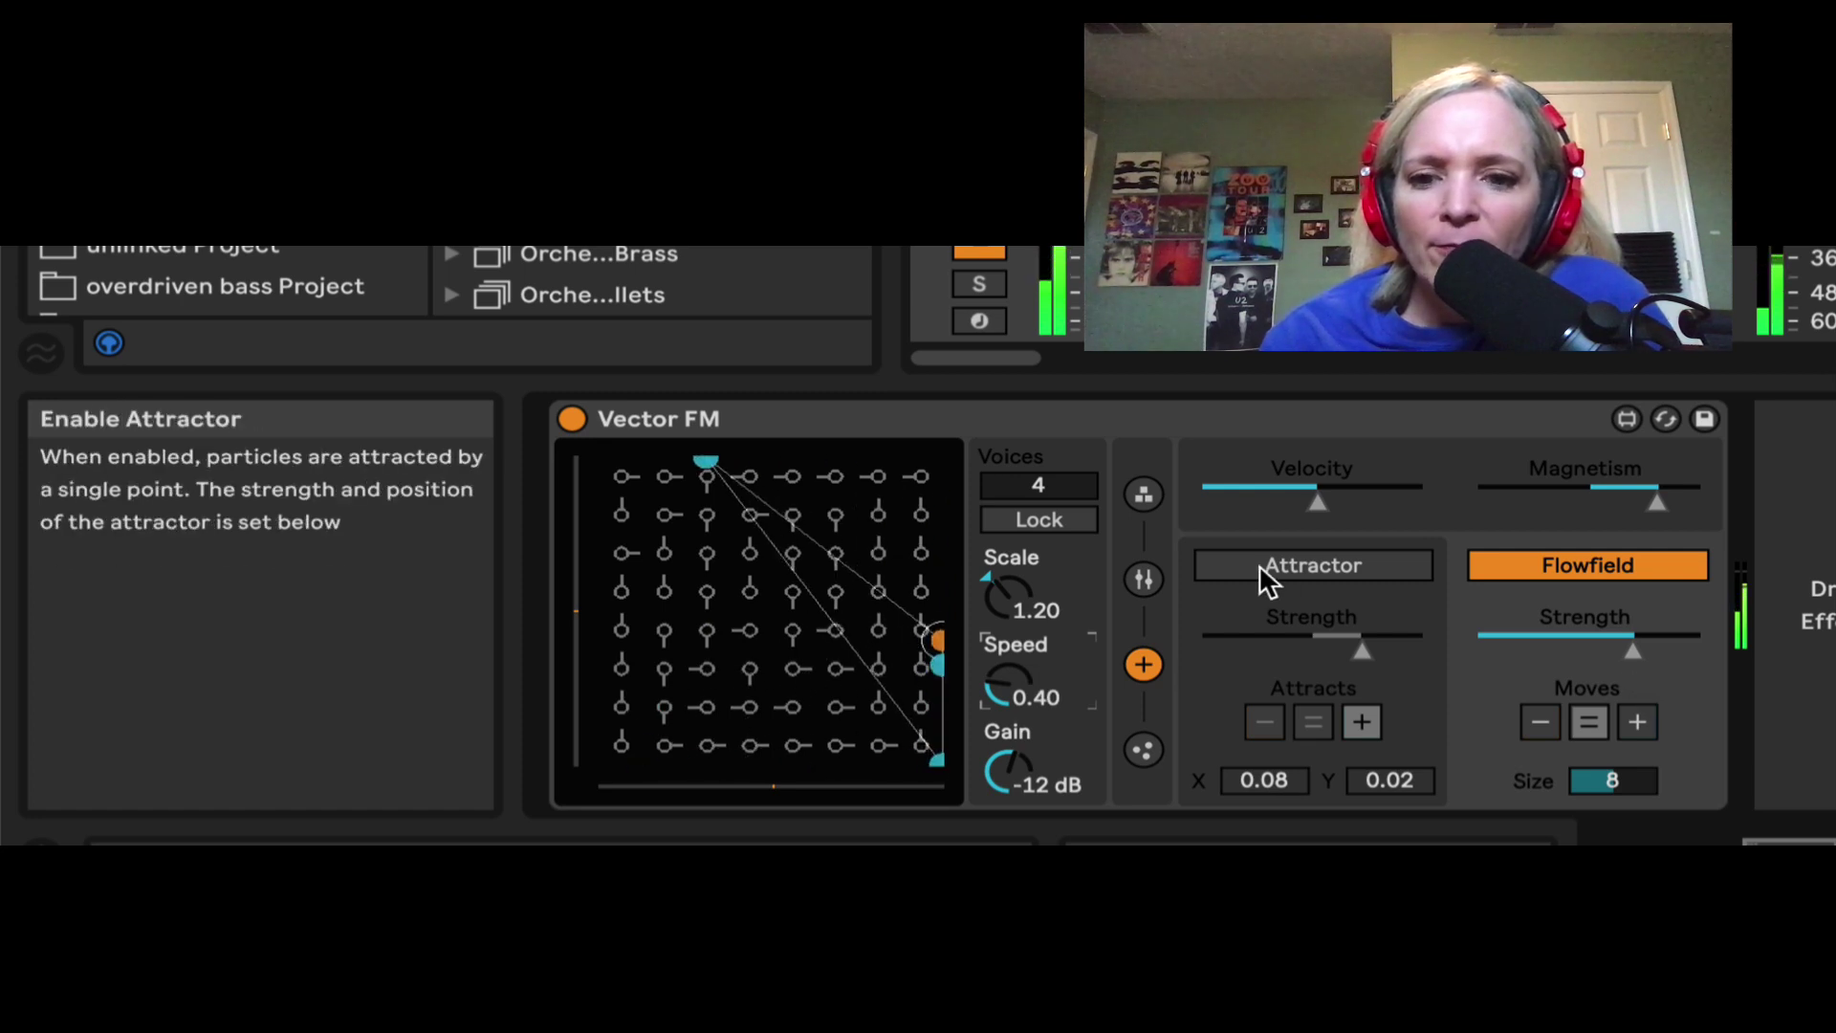
{"action": "left_click", "coordinate": [1131, 497]}
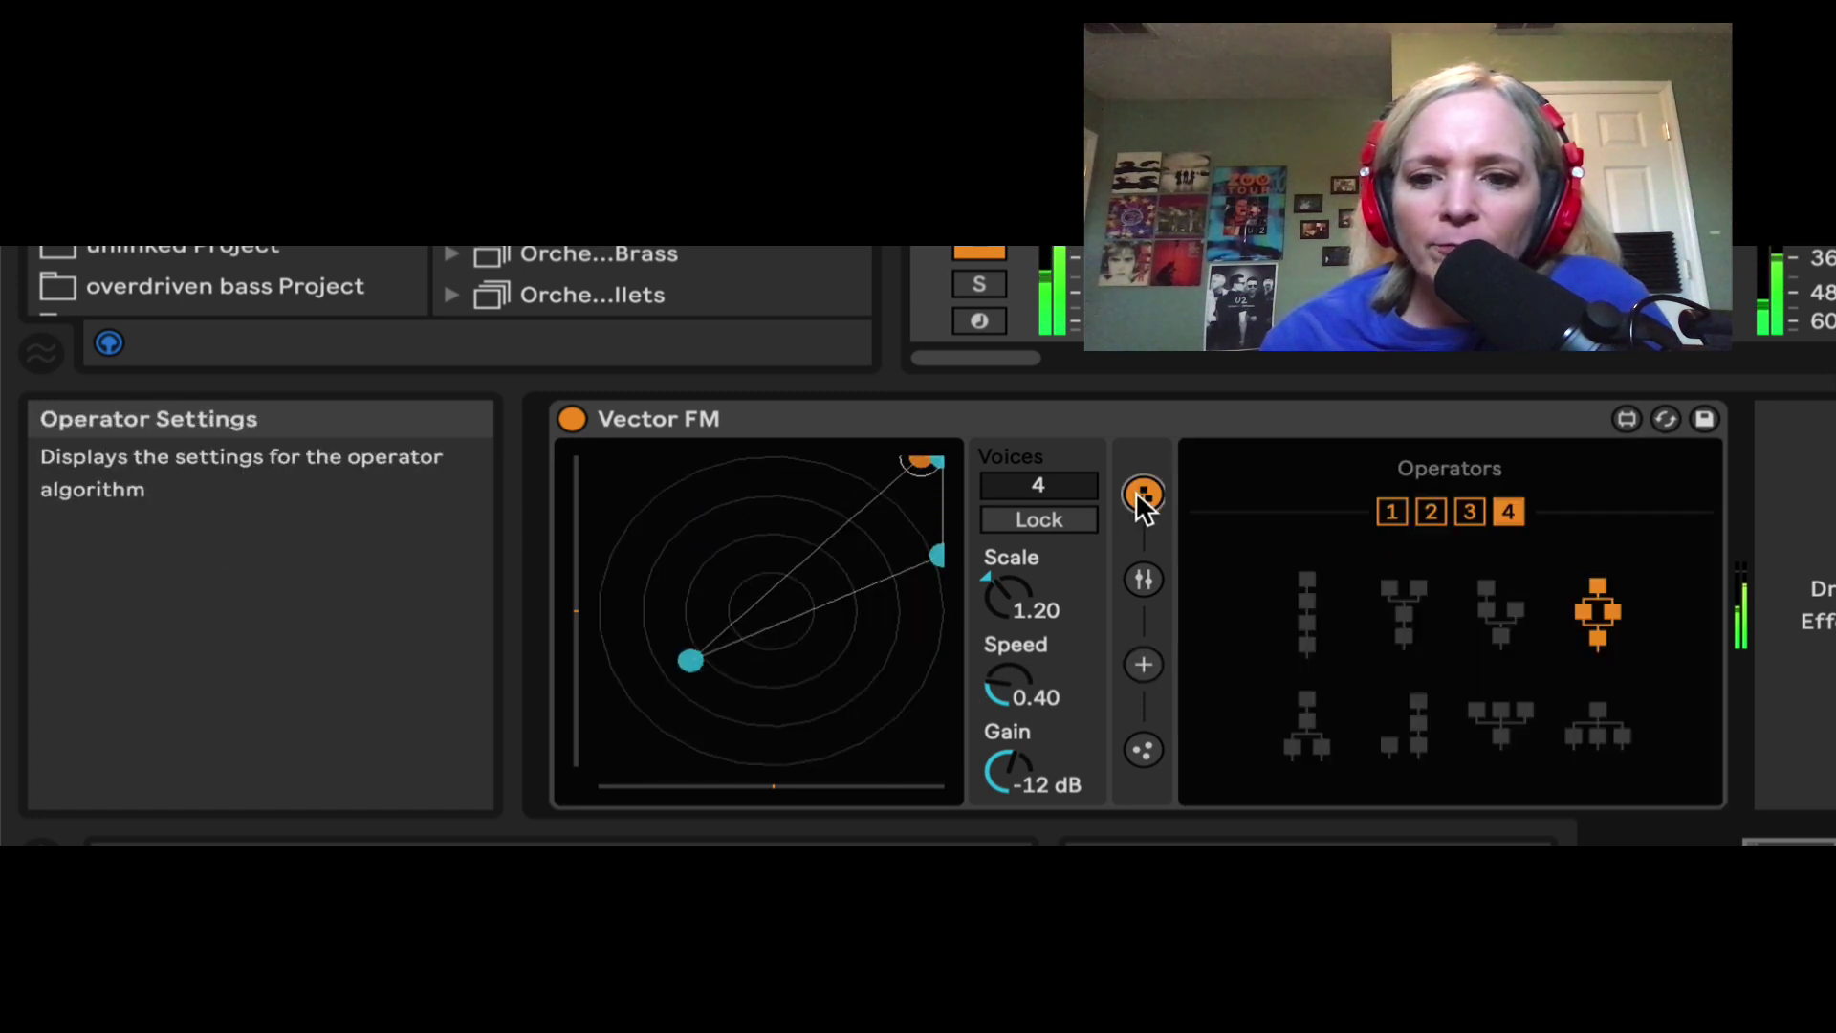
Show the carrier and modulator oscillator settings and briefly check the fifth macro's mapping choices
{"action": "left_click", "coordinate": [1154, 573]}
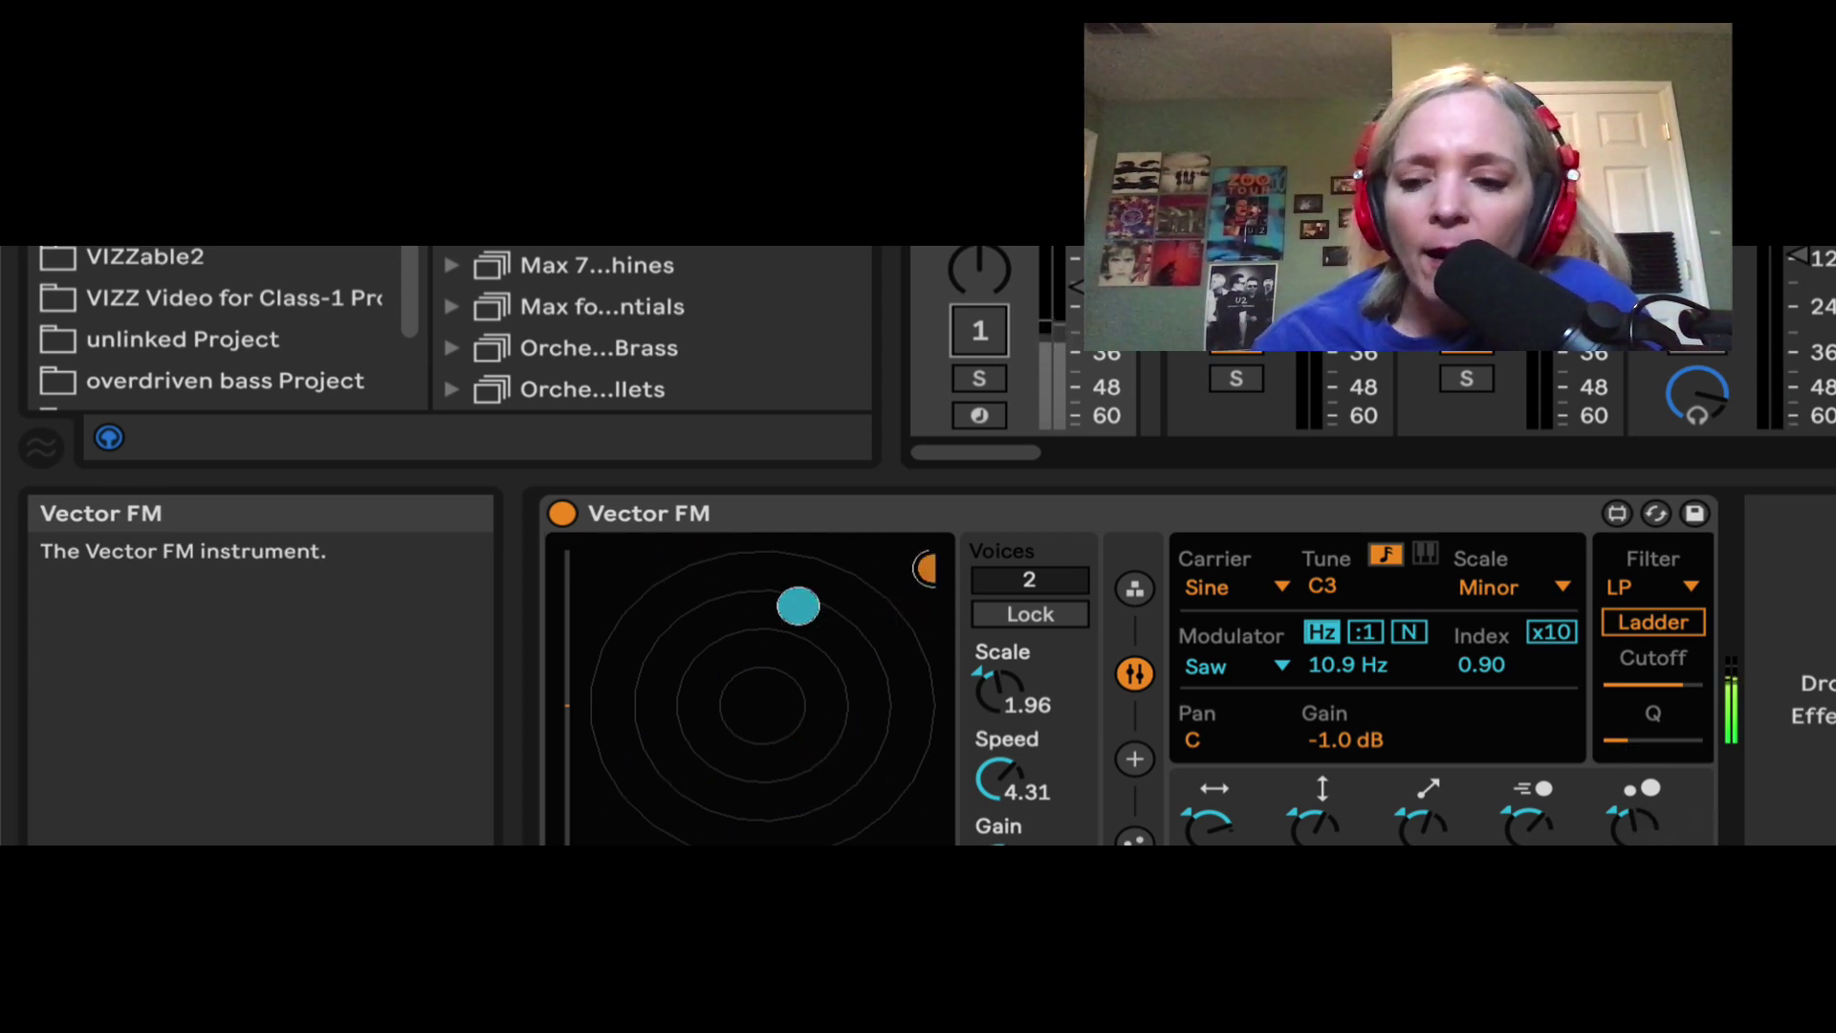
{"action": "left_click", "coordinate": [1642, 788]}
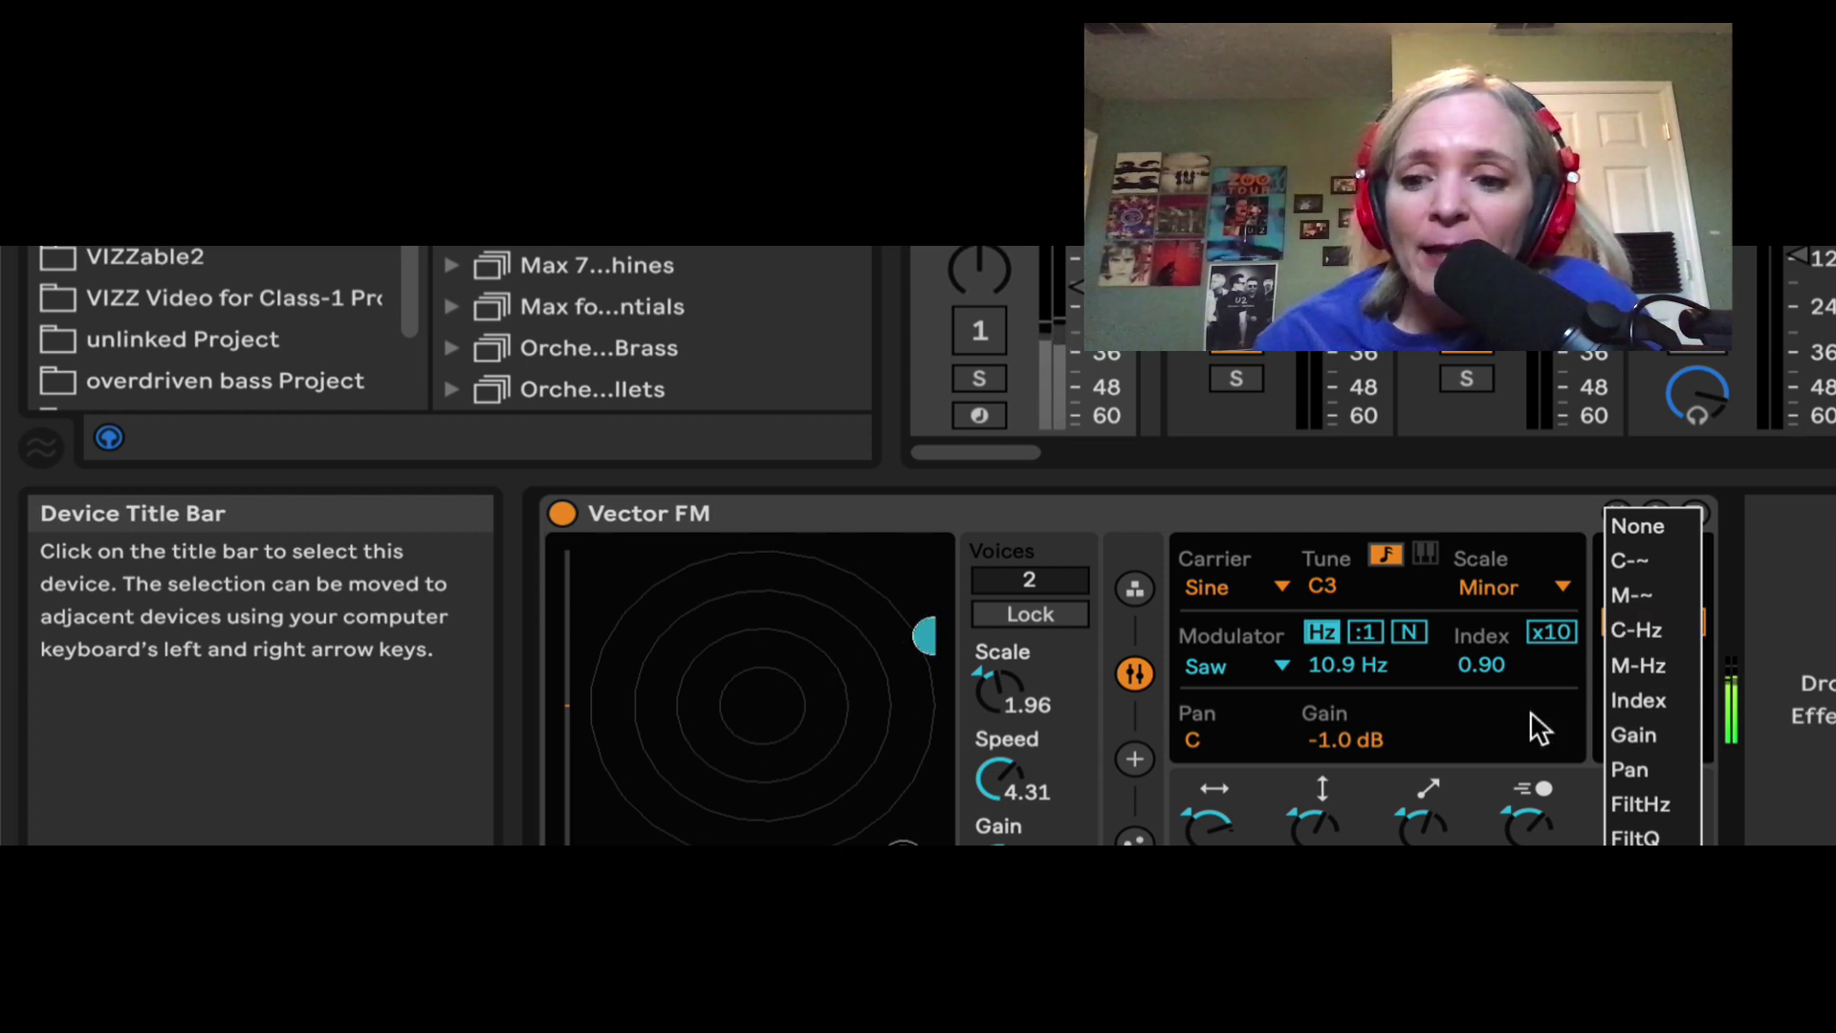
{"action": "key", "text": "Escape"}
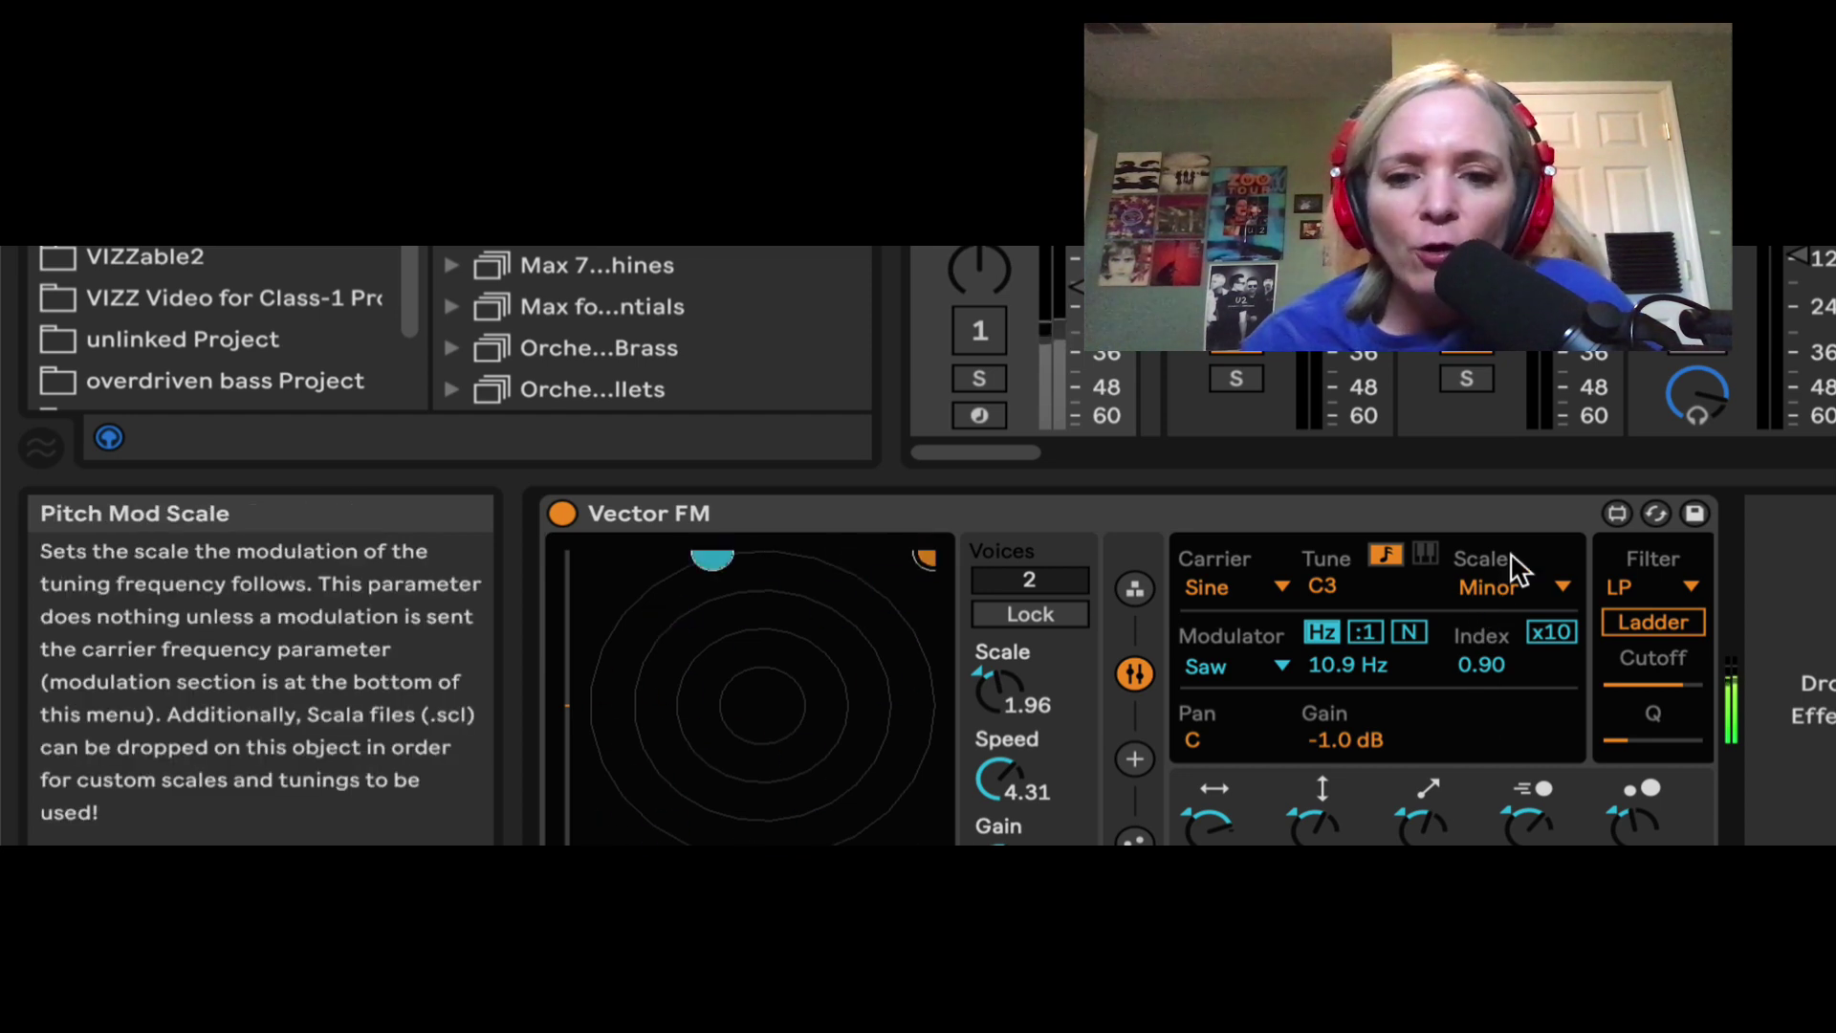
Turn the track back on and display the particle charge, mass and emitter settings
{"action": "left_click", "coordinate": [1135, 588]}
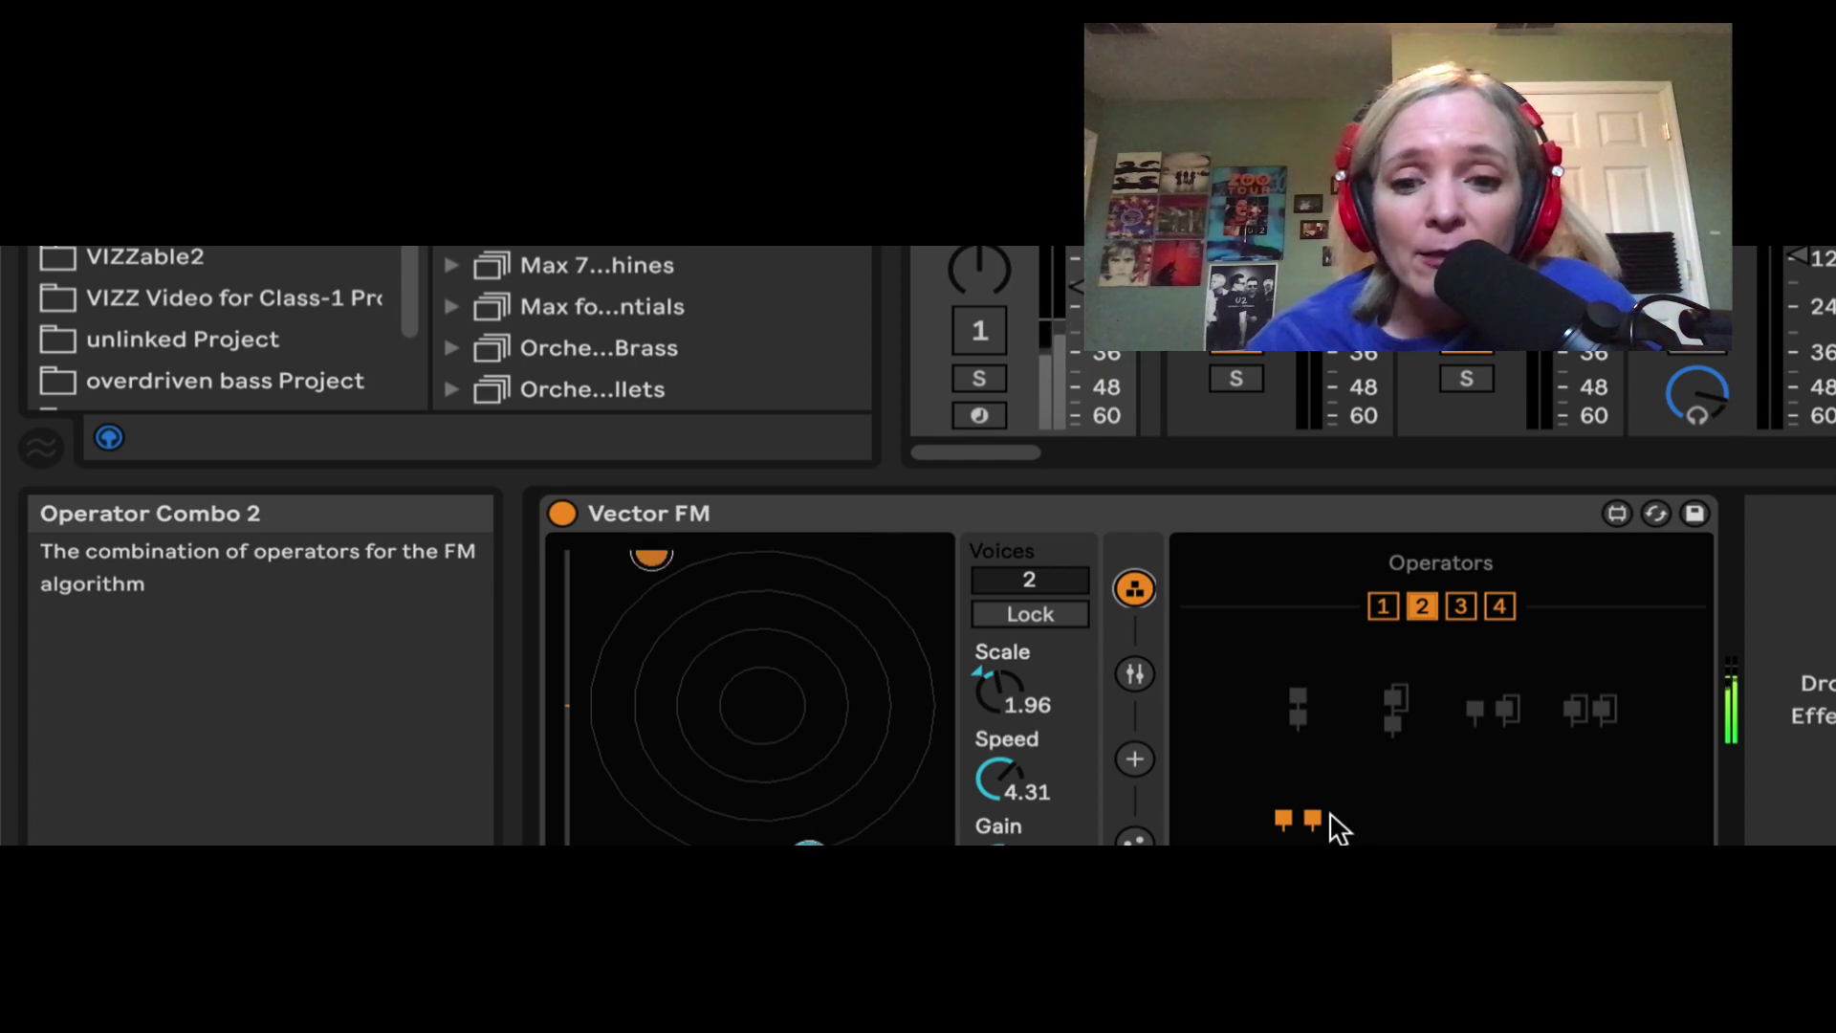
{"action": "left_click", "coordinate": [979, 330]}
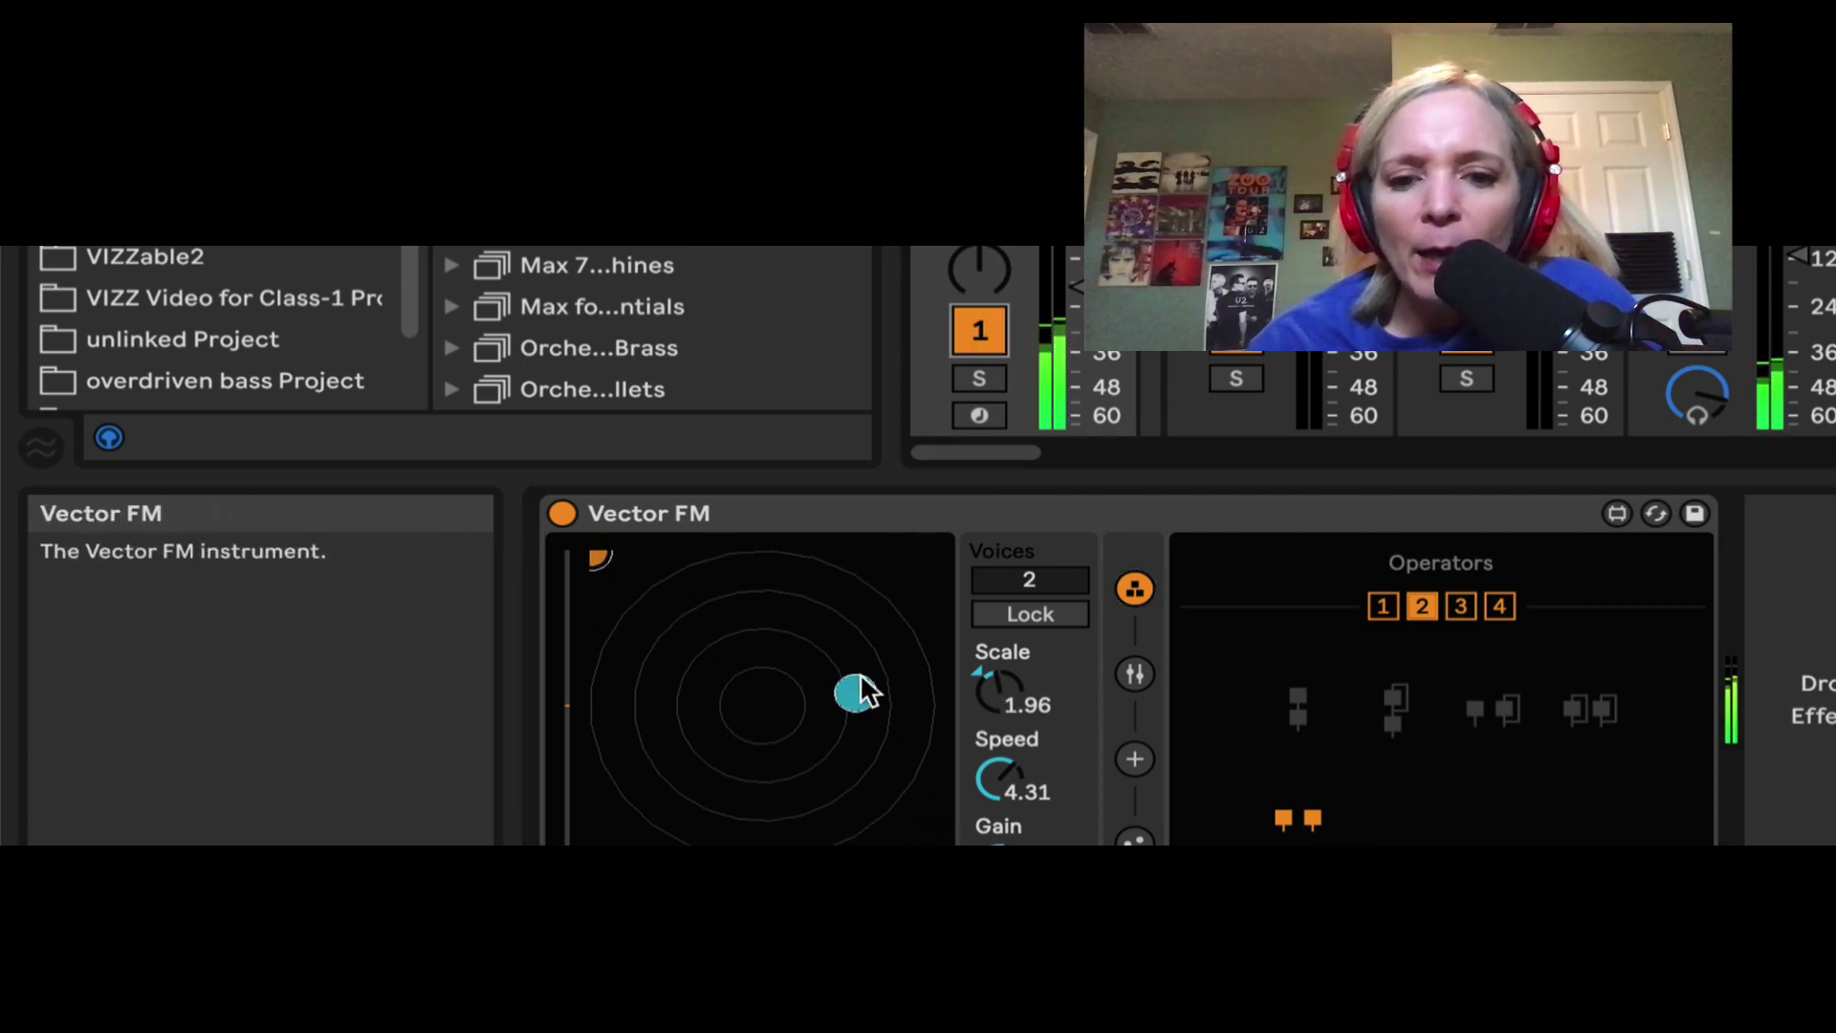
{"action": "left_click", "coordinate": [1135, 838]}
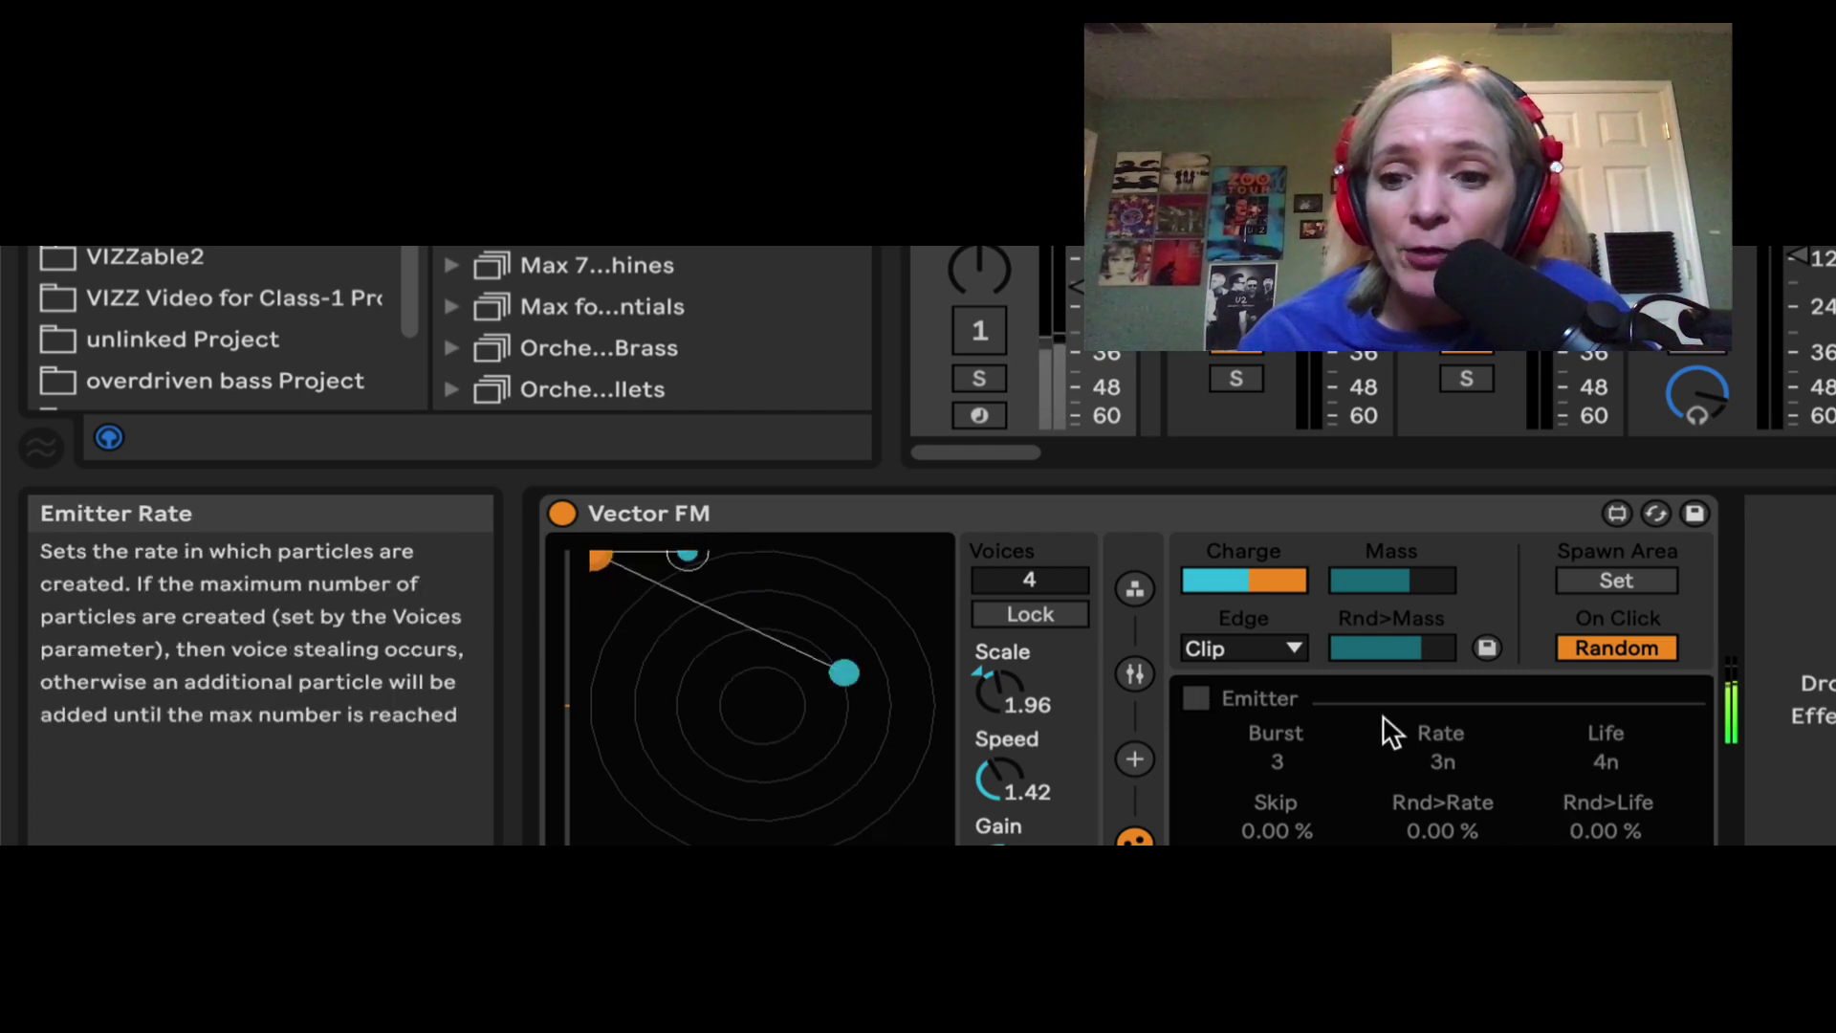
Enable the Emitter with Rate 4n and Burst 4, and set particle Speed to about 0.18
{"action": "left_click", "coordinate": [1196, 696]}
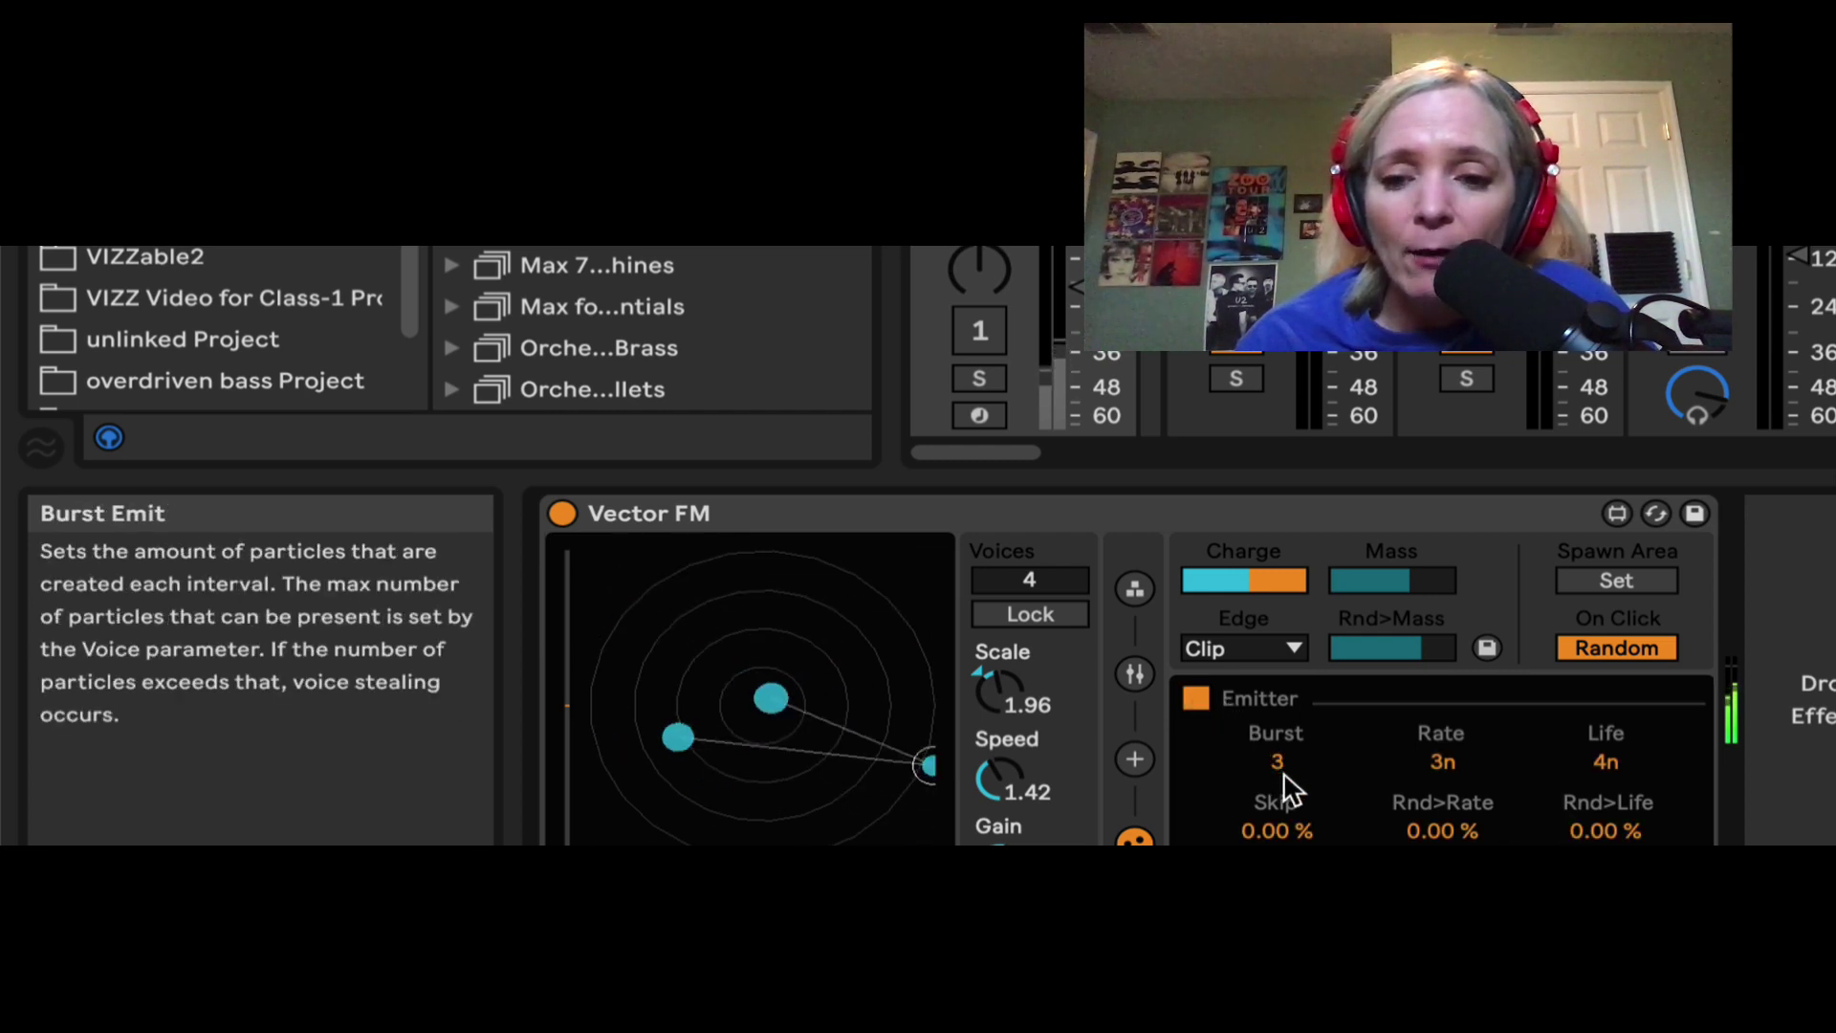
{"action": "left_click", "coordinate": [983, 327]}
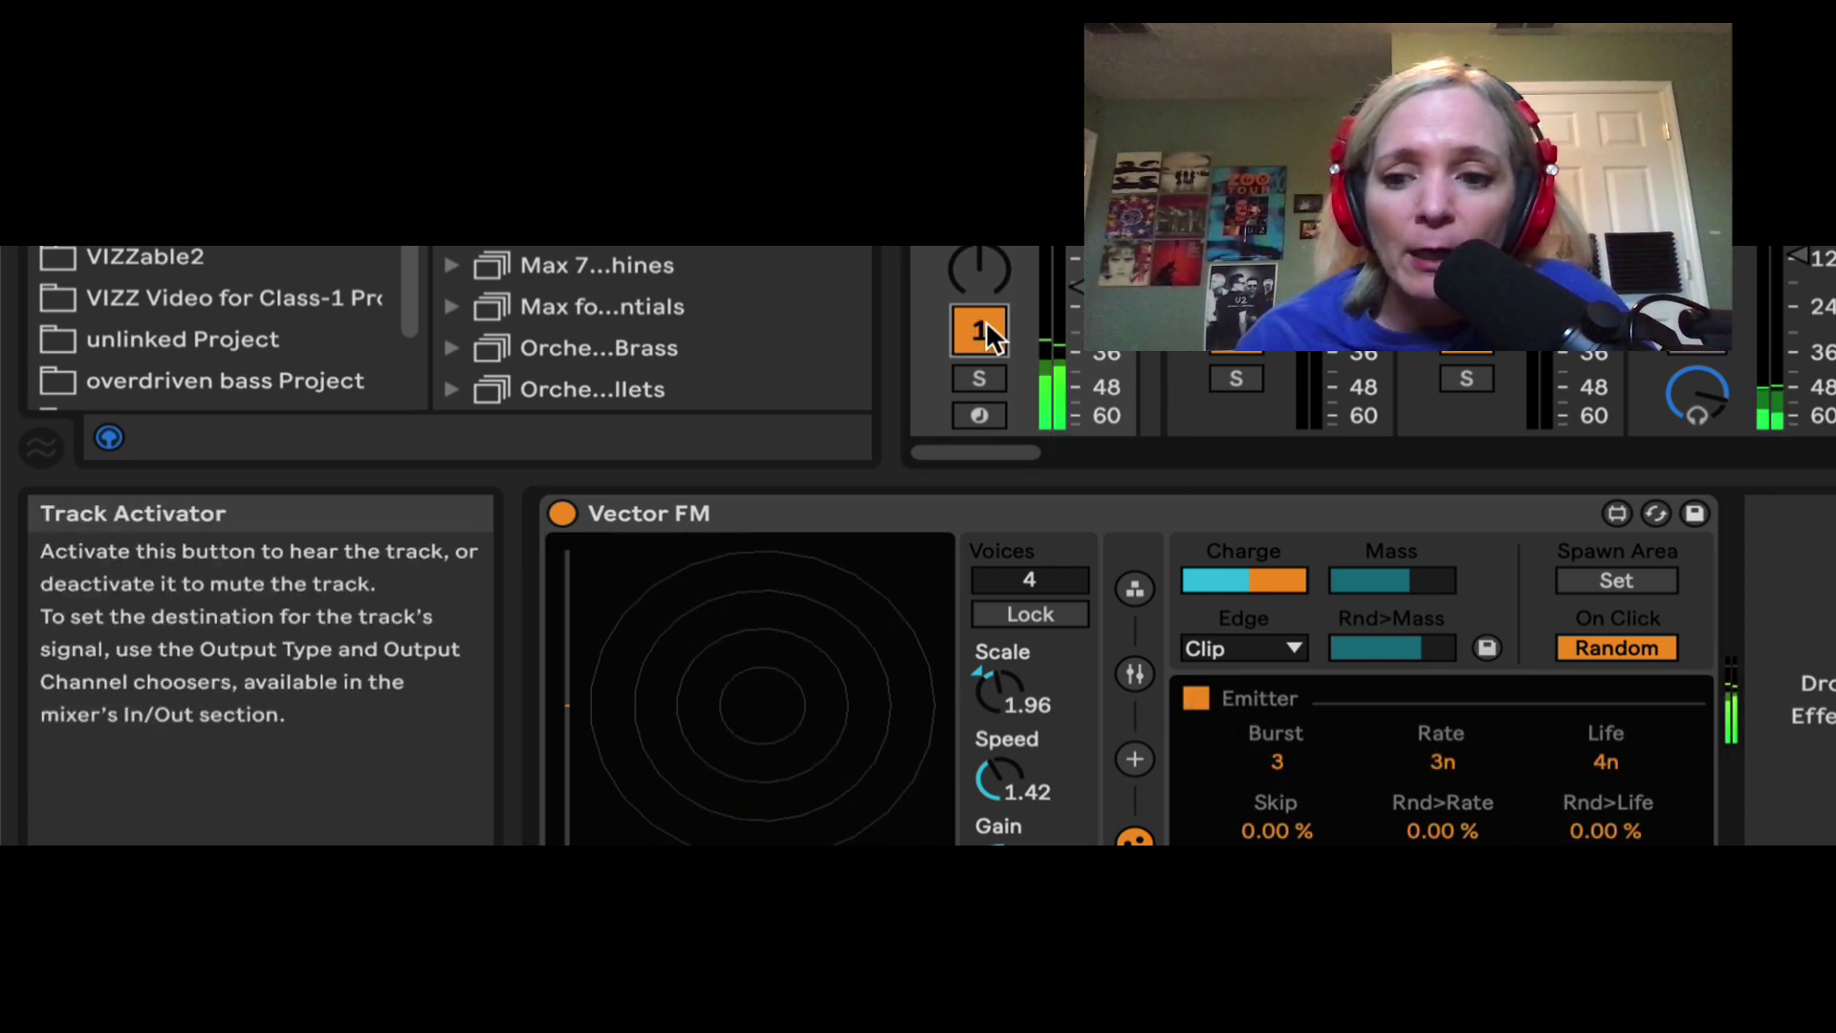
{"action": "left_click", "coordinate": [1434, 762]}
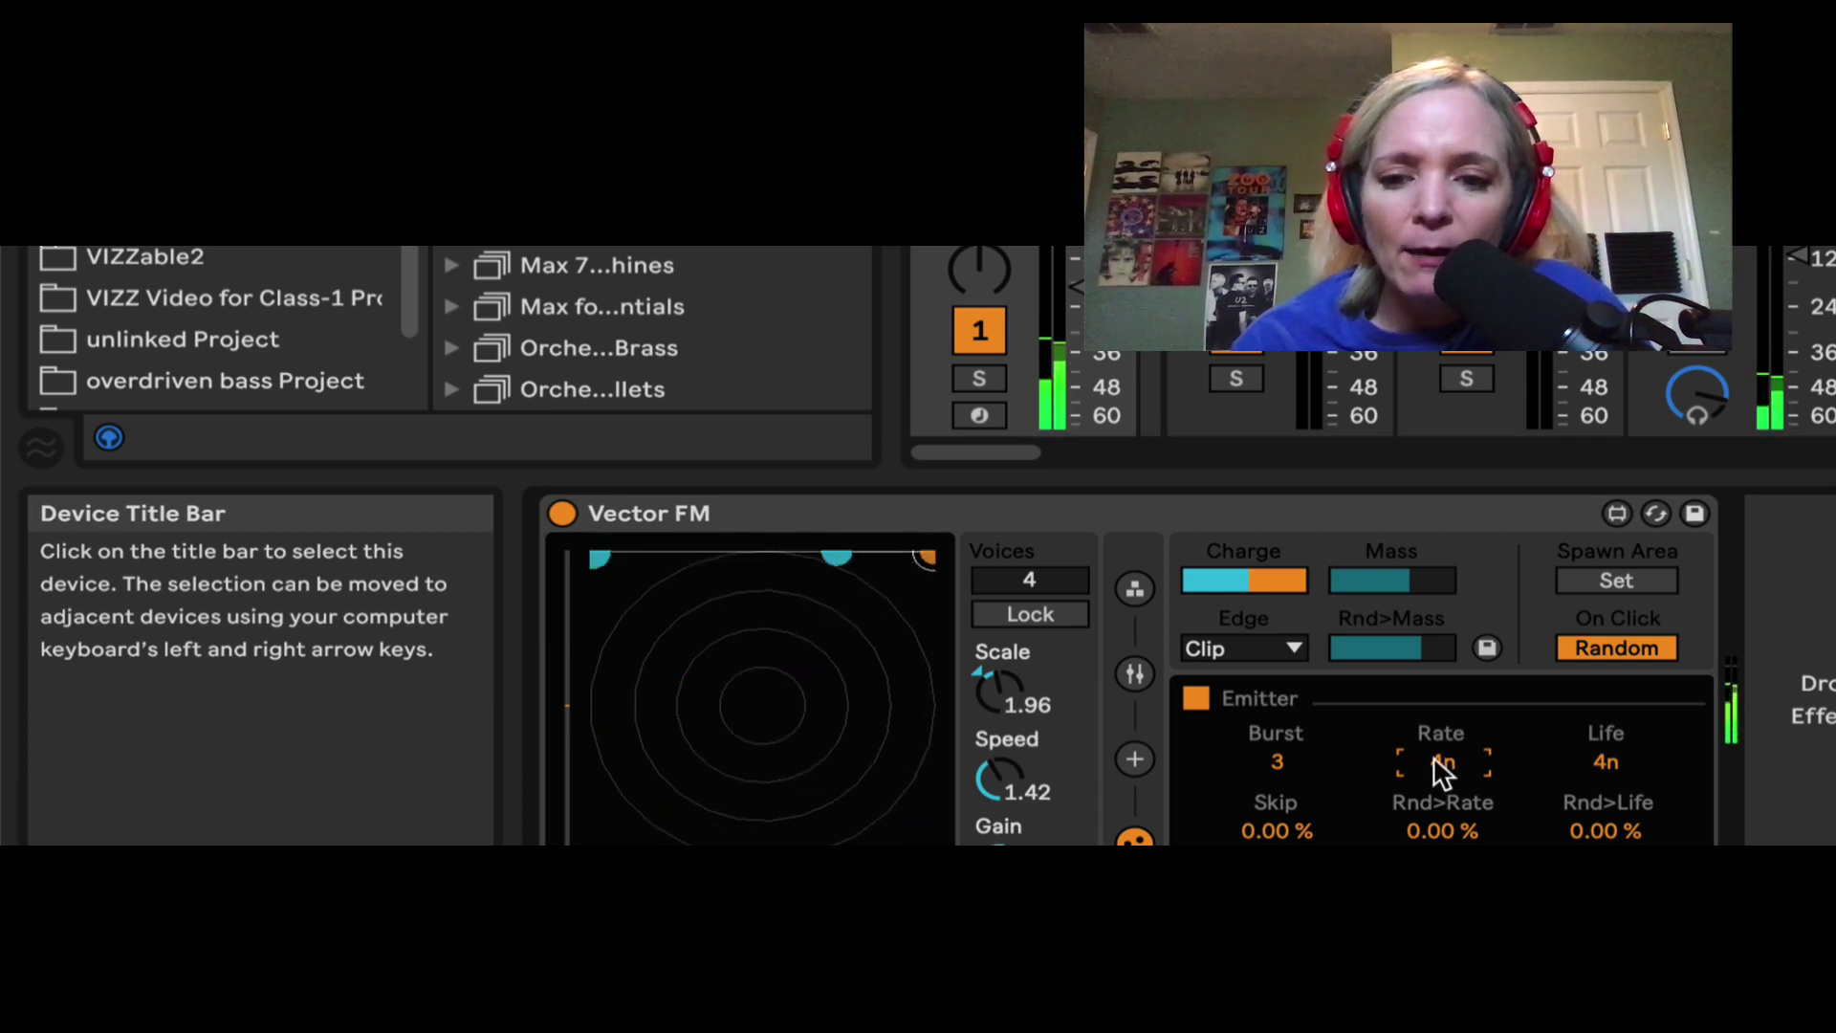
{"action": "left_click_drag", "start_coordinate": [1002, 783], "coordinate": [1002, 838]}
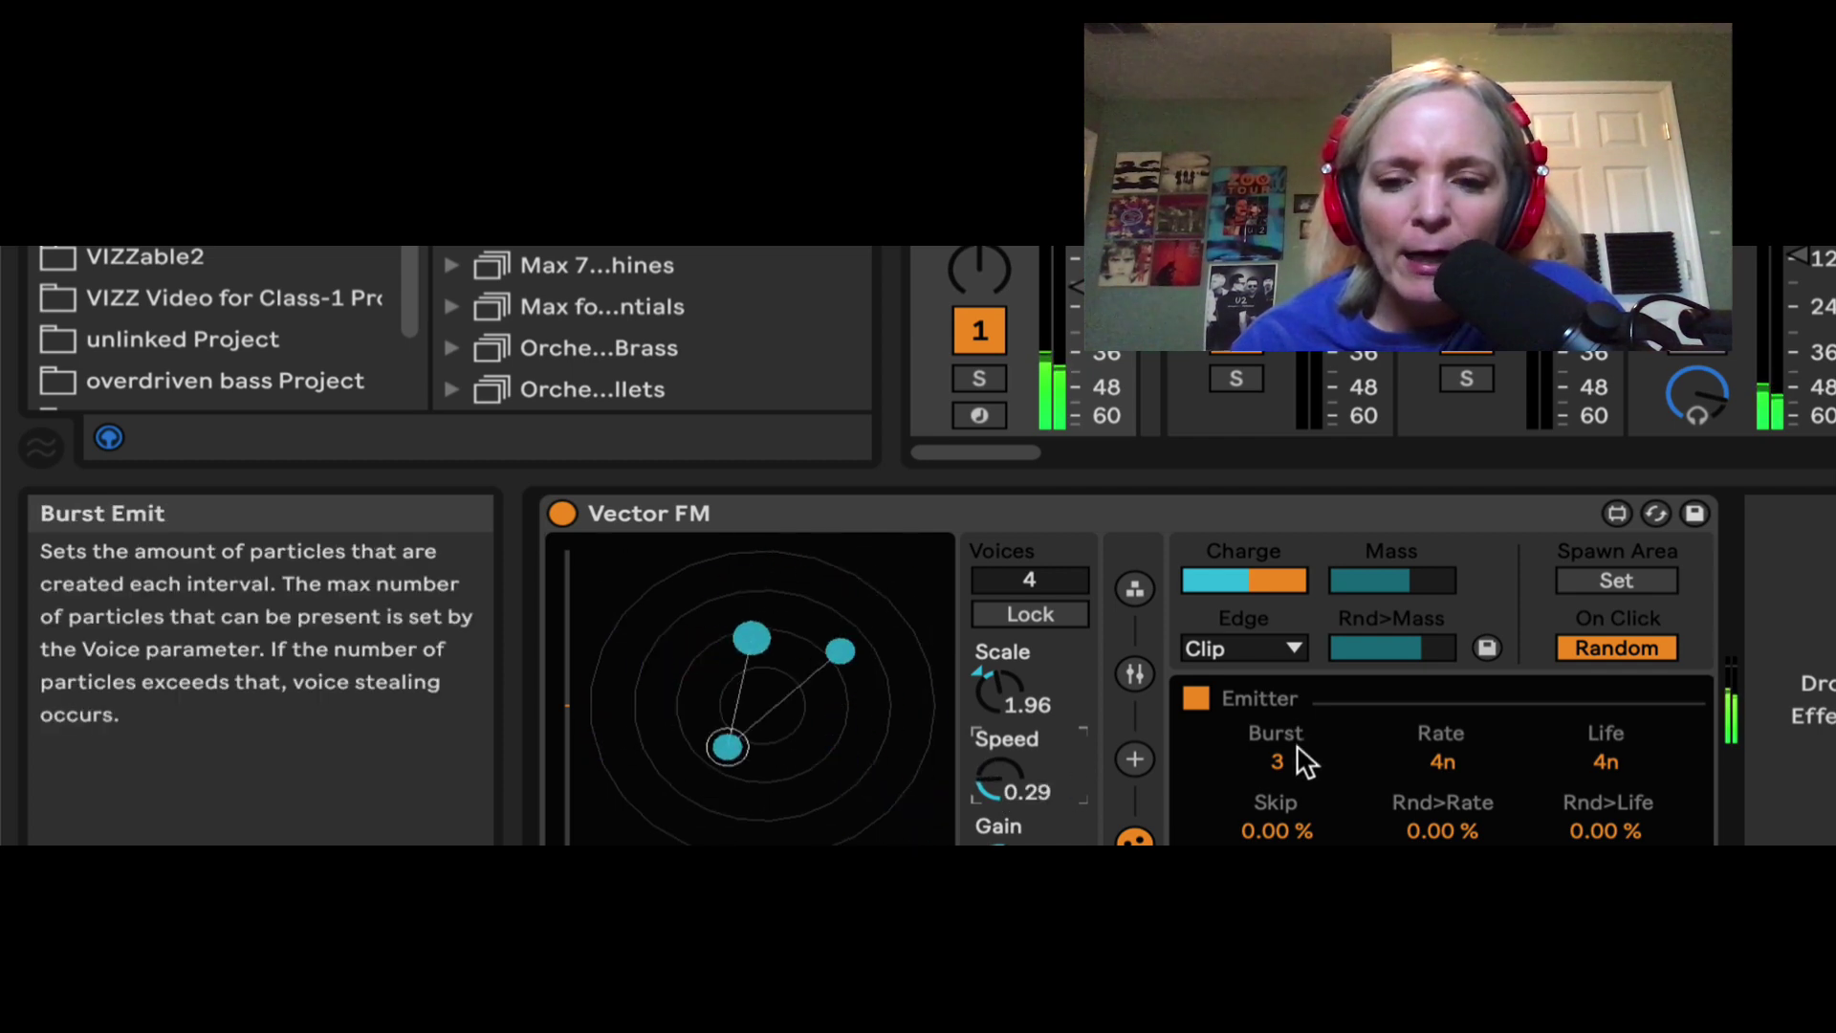
{"action": "left_click_drag", "start_coordinate": [1286, 757], "coordinate": [1286, 746]}
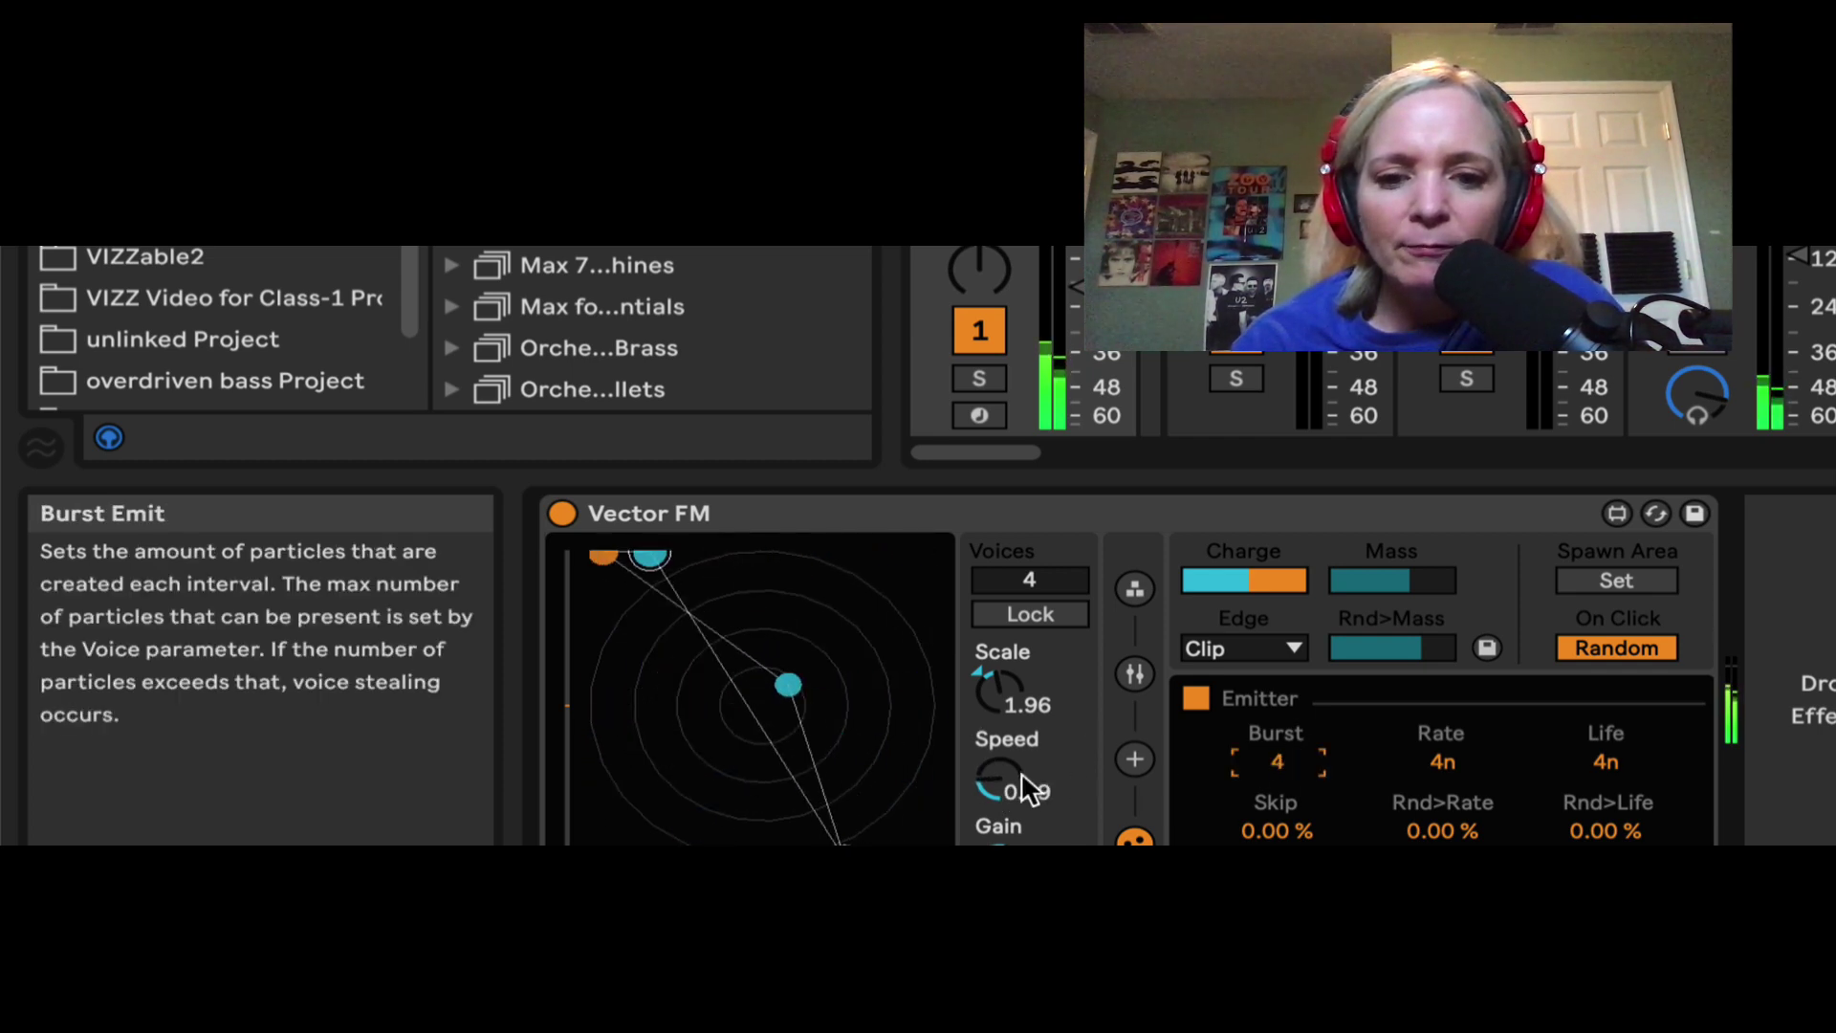
{"action": "left_click_drag", "start_coordinate": [1021, 785], "coordinate": [1022, 825]}
Display Vector FM's operator routing settings while particles drift at Speed 0.17
{"action": "left_click", "coordinate": [1135, 587]}
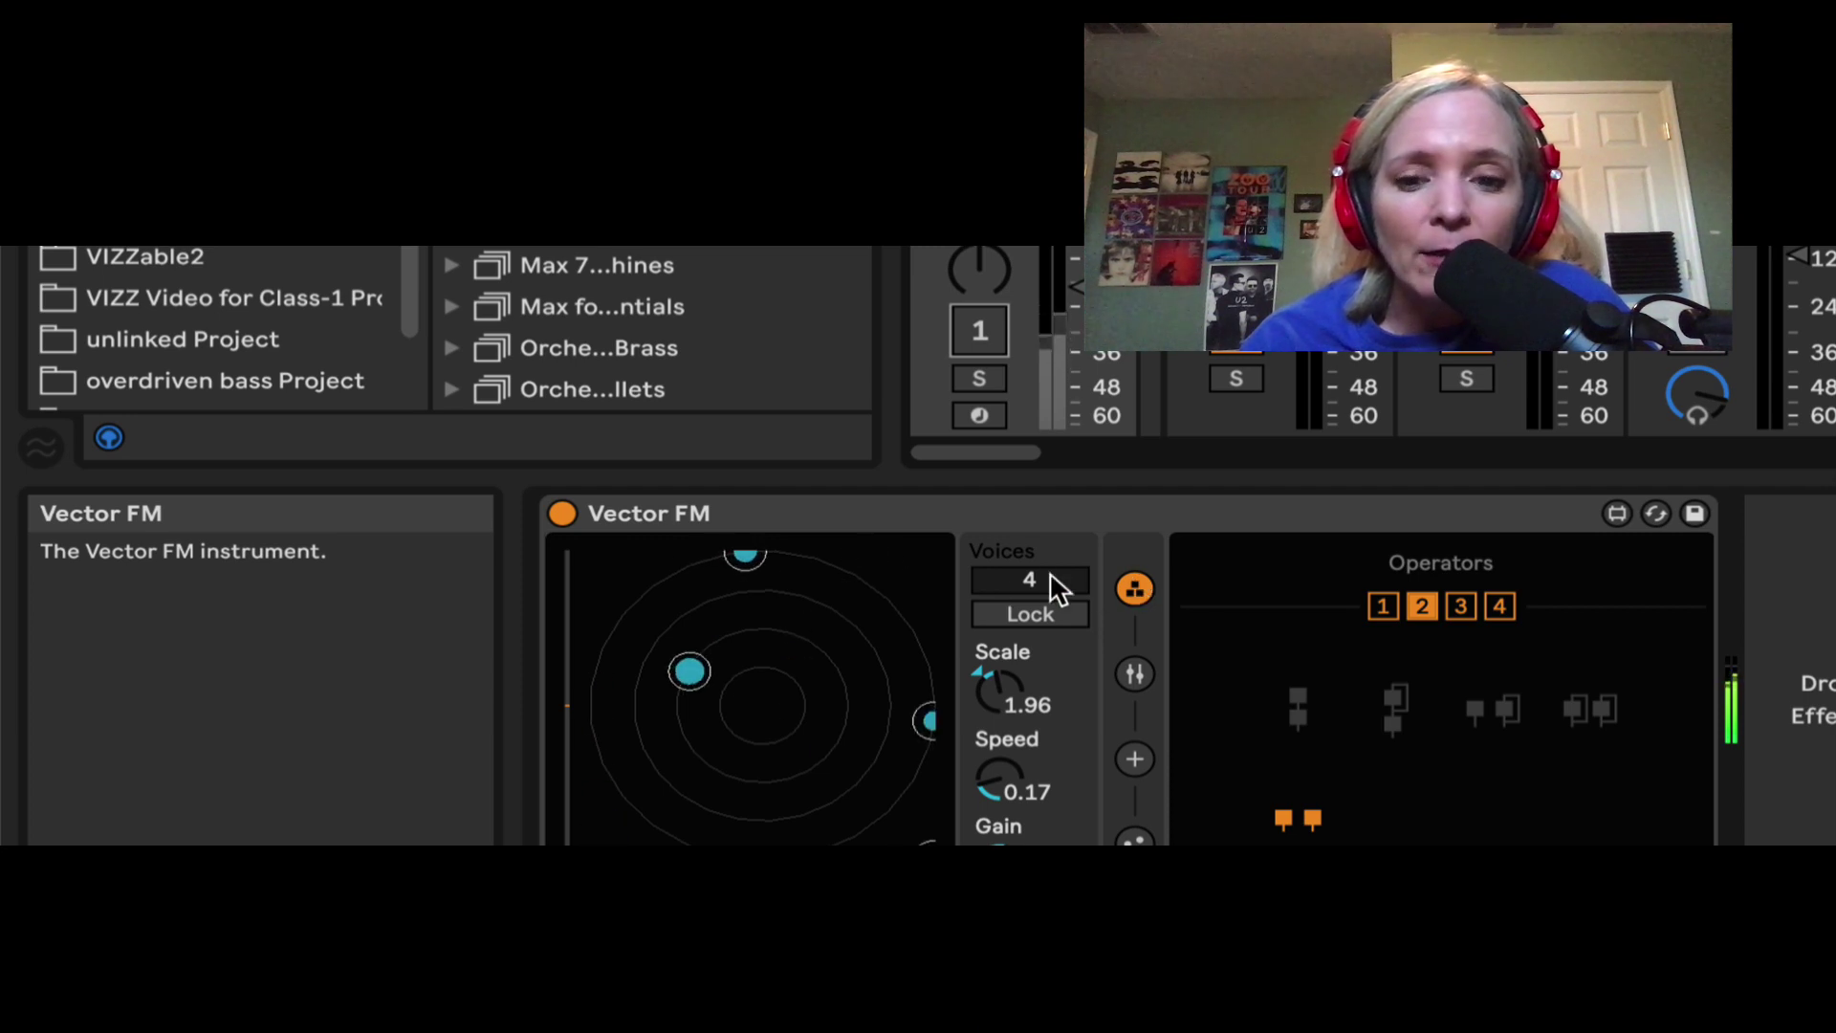
Switch Voices to MIDI, turn the track back on, and set the FM chain to three operators
{"action": "left_click_drag", "start_coordinate": [1029, 580], "coordinate": [1039, 639]}
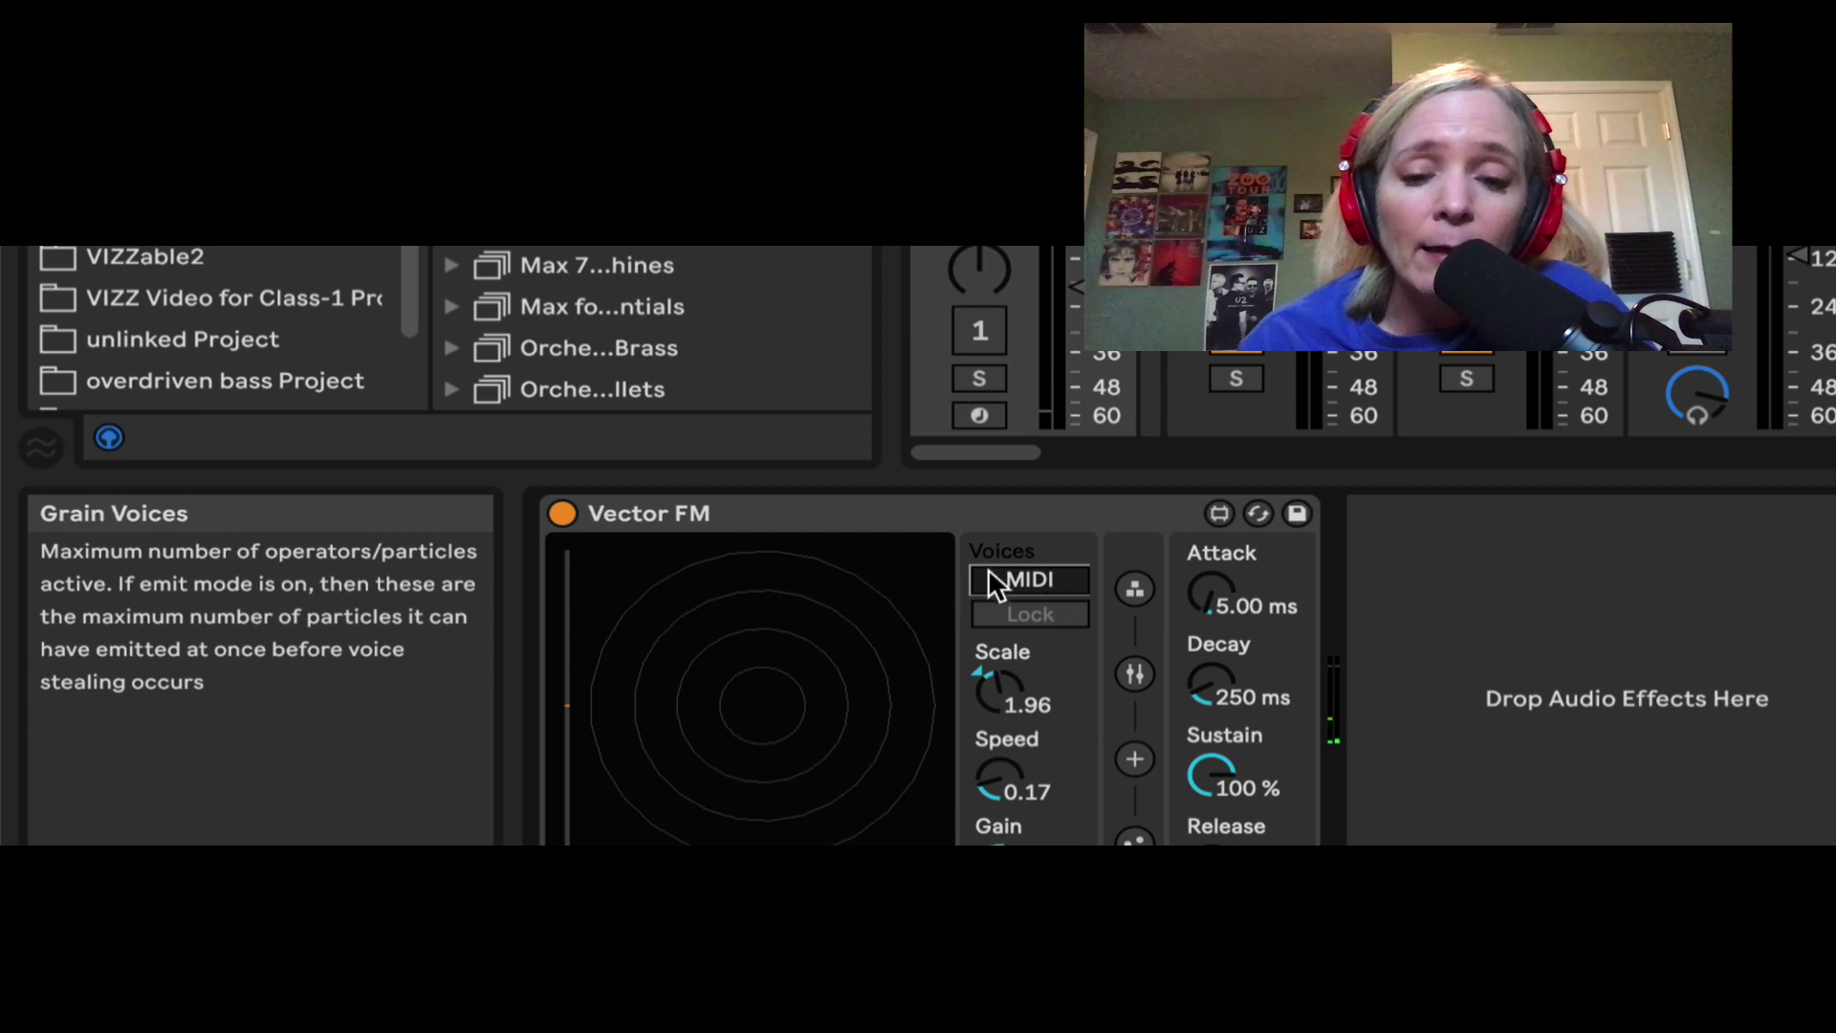
{"action": "left_click", "coordinate": [1133, 586]}
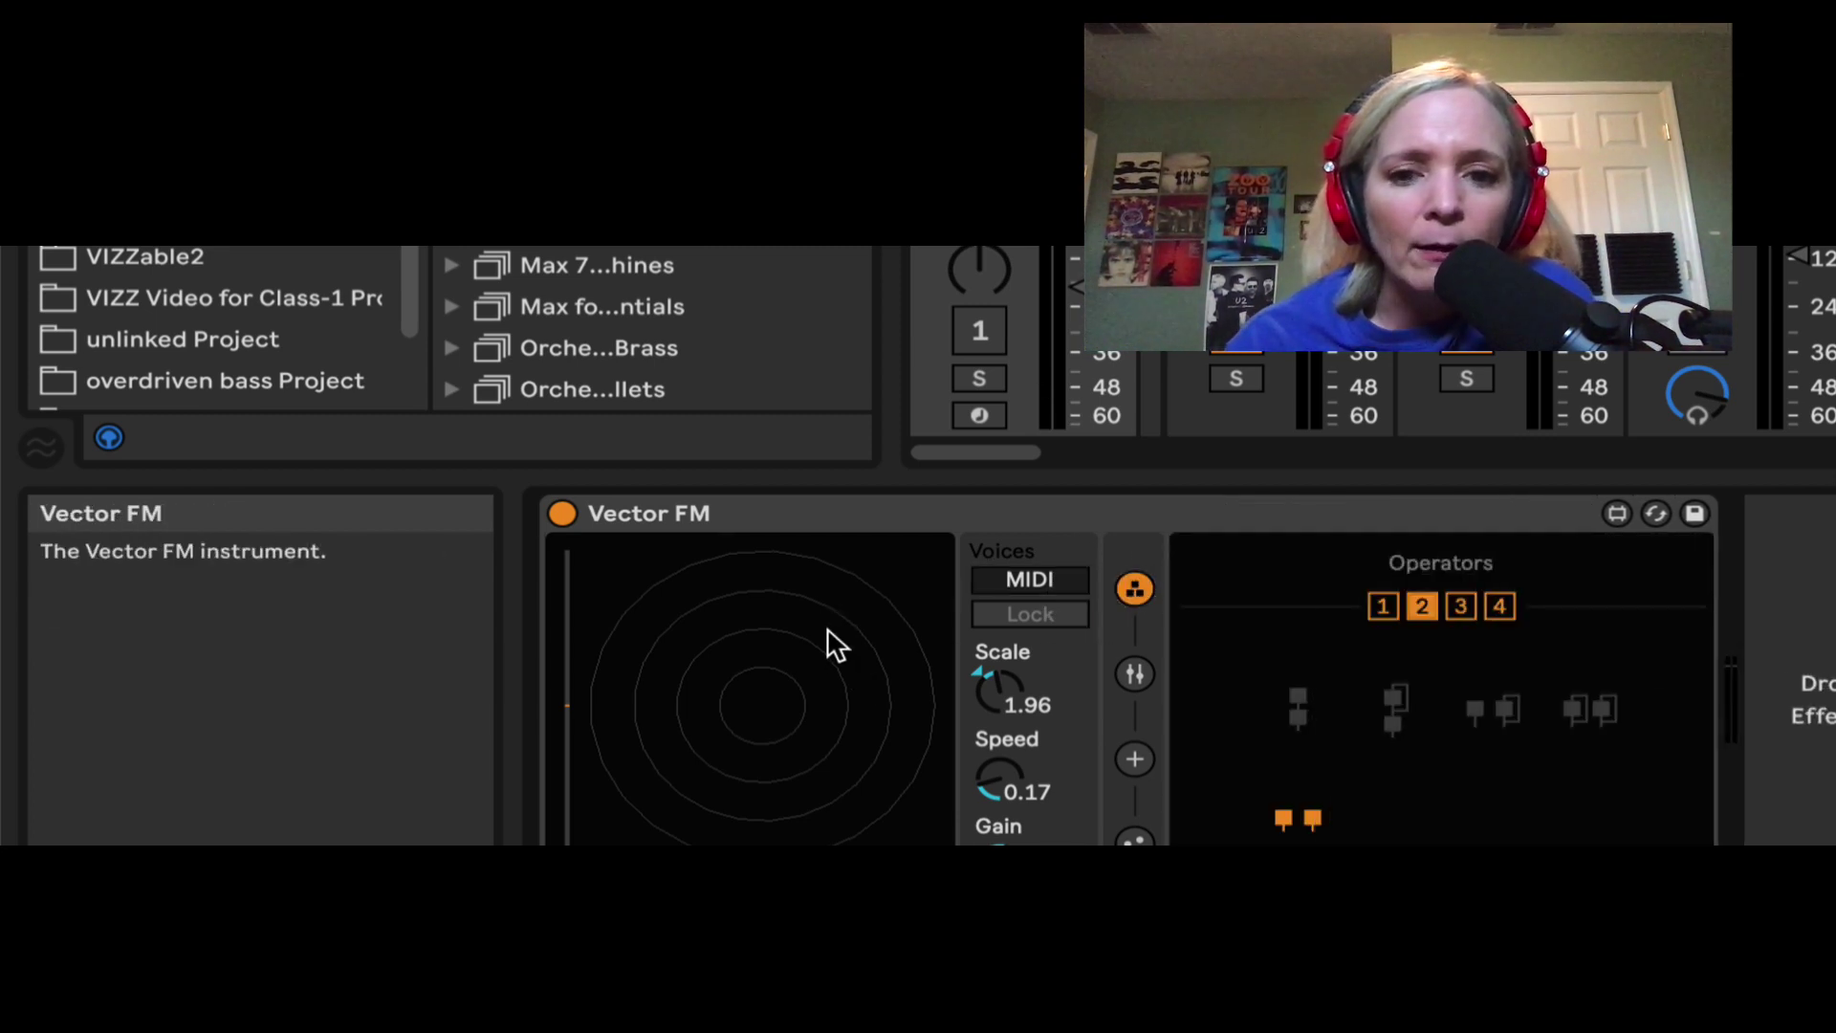
{"action": "left_click", "coordinate": [986, 323]}
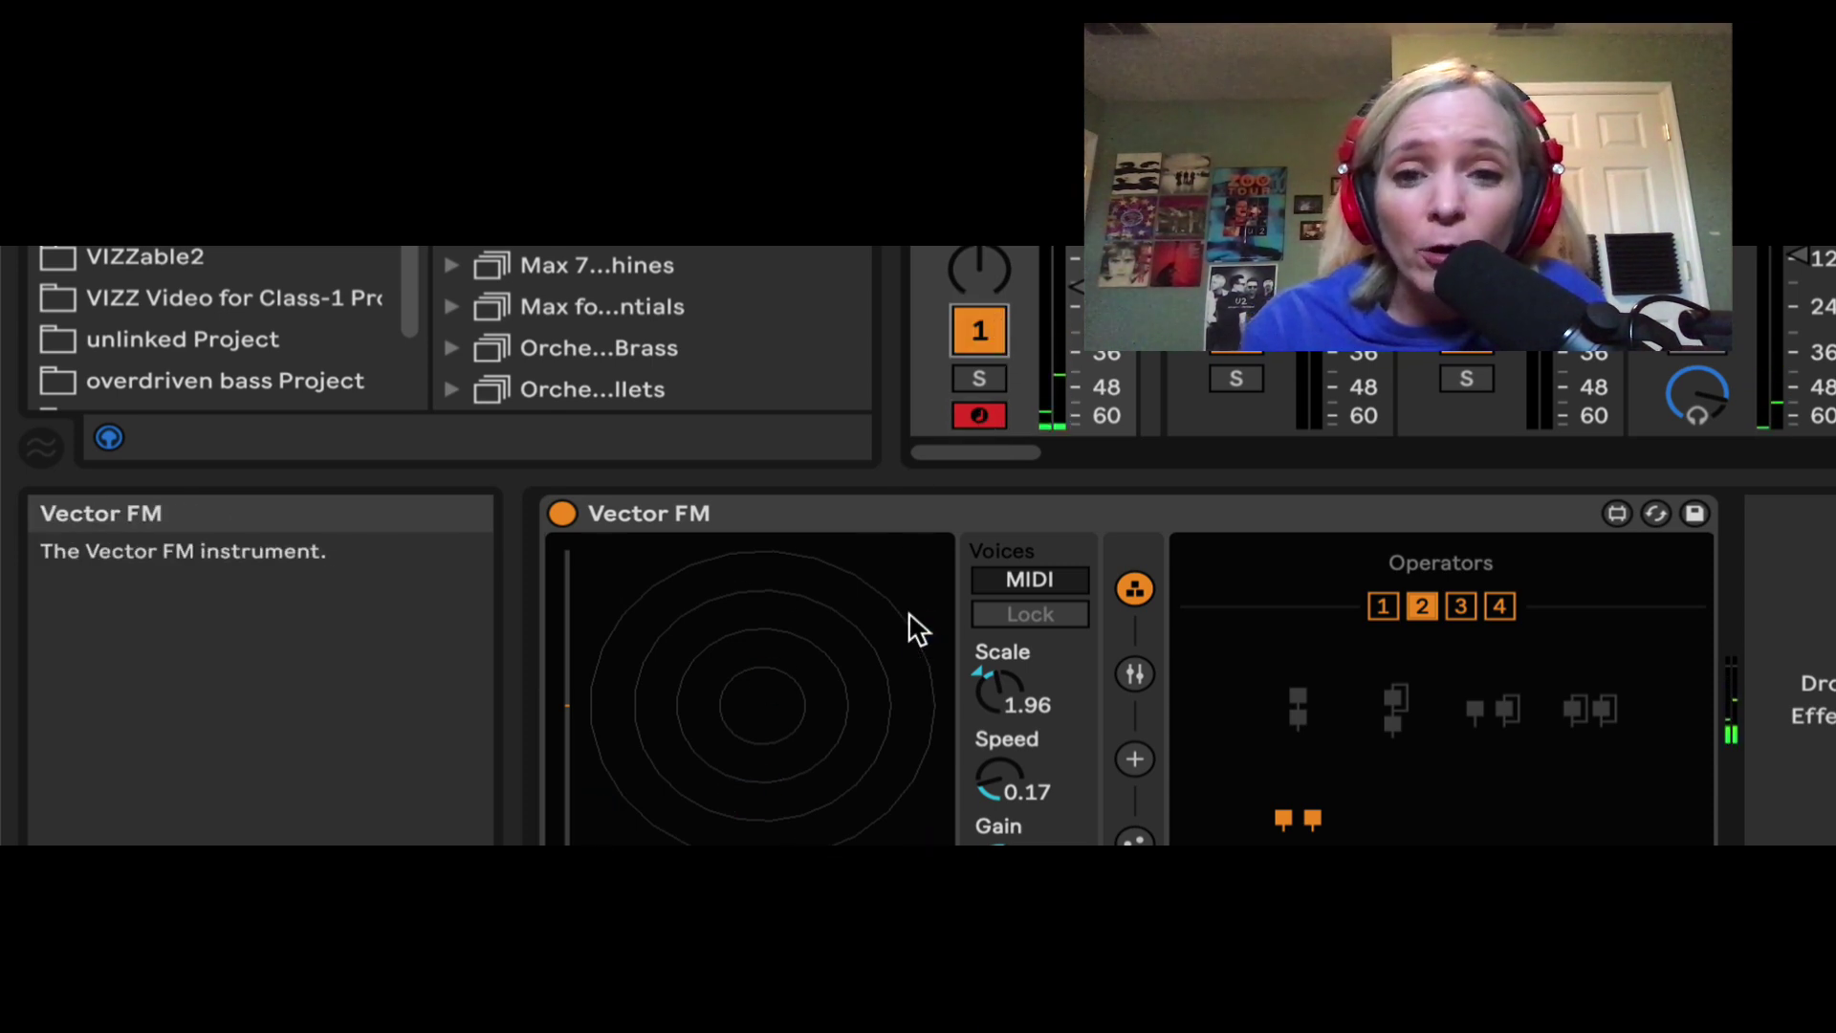
{"action": "left_click", "coordinate": [1456, 606]}
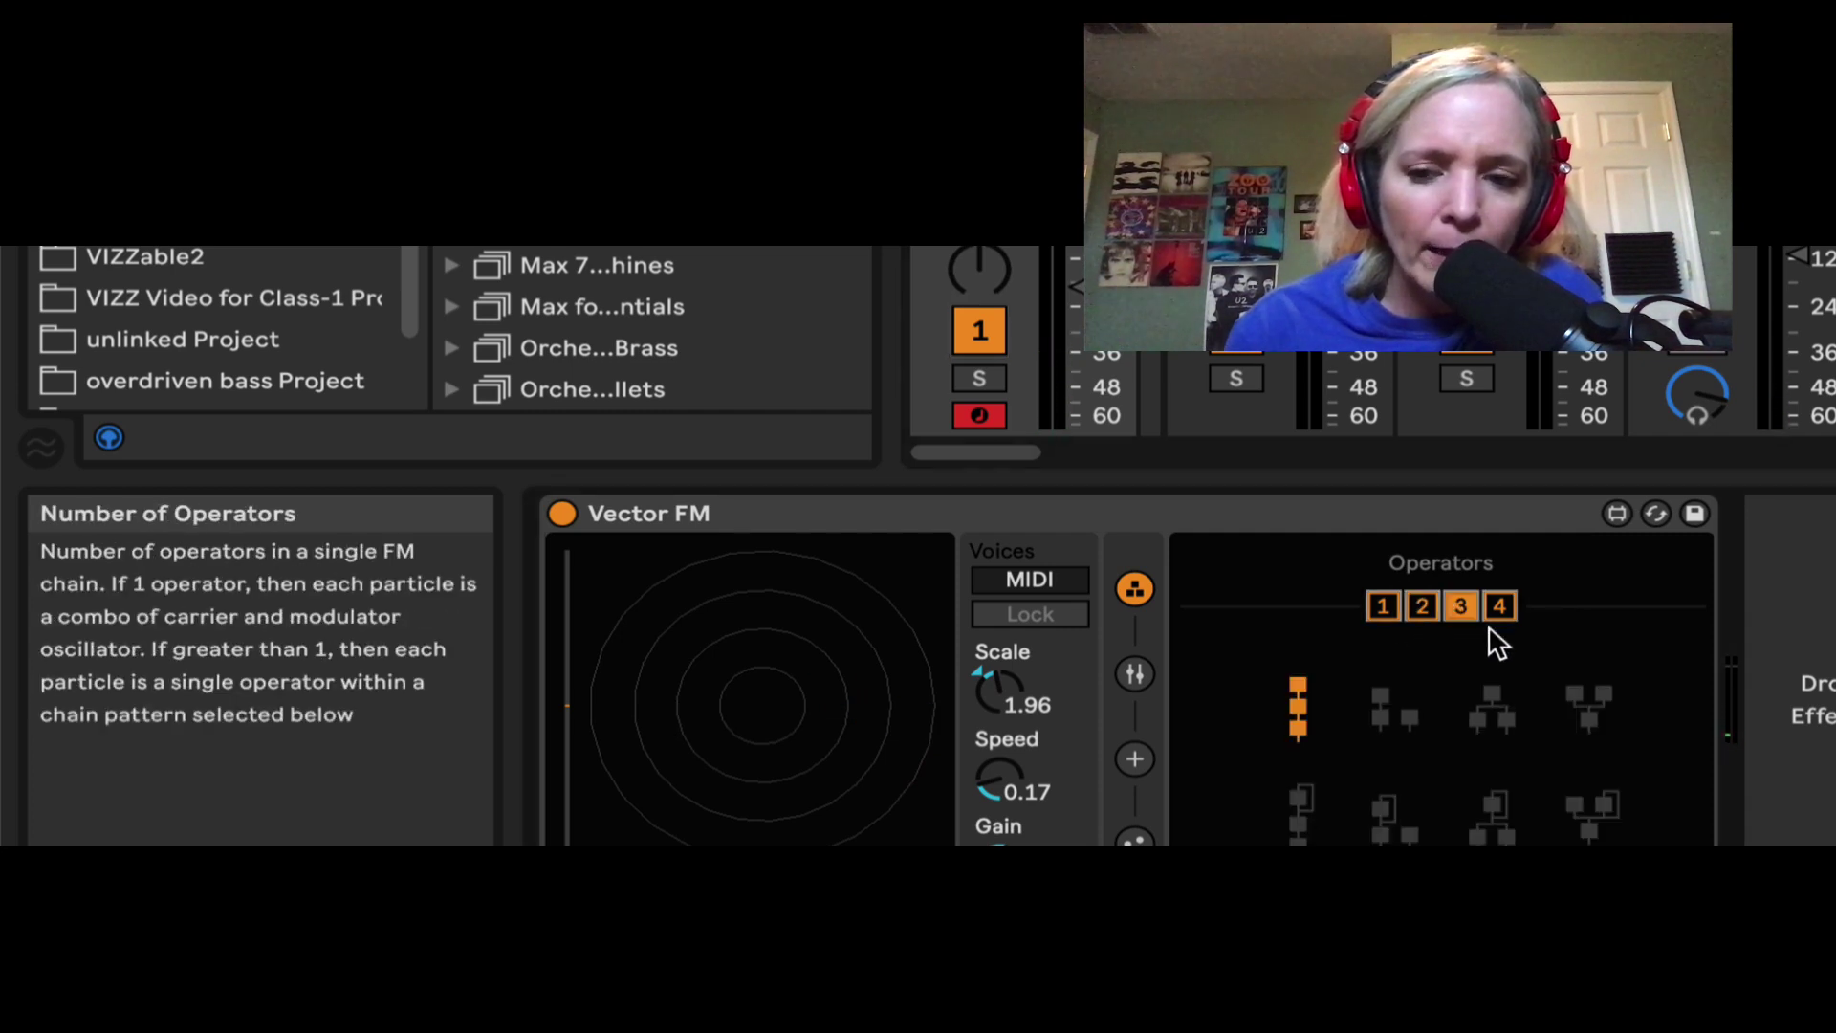